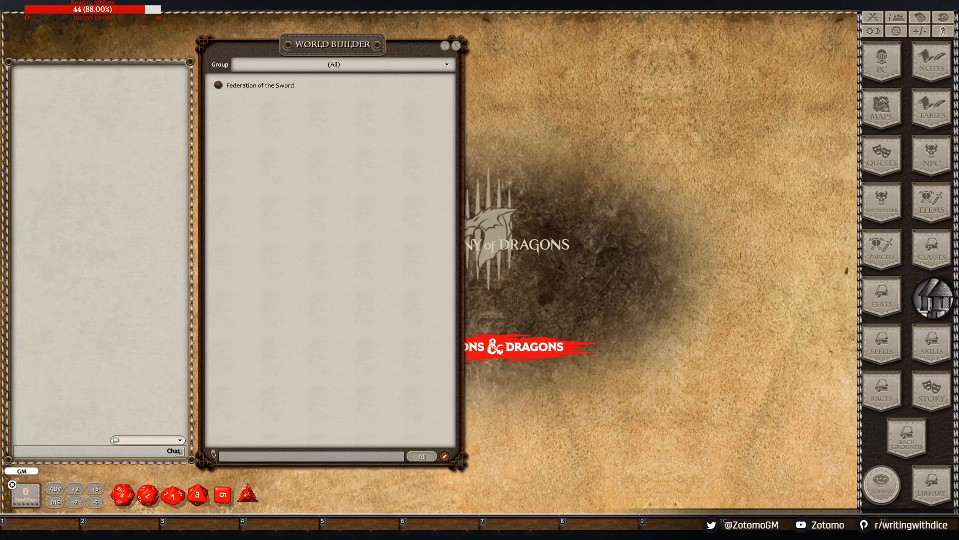
Open the Federation of the Sword record from the World Builder list and move its window aside
key("ctrl")
left_click(274, 86)
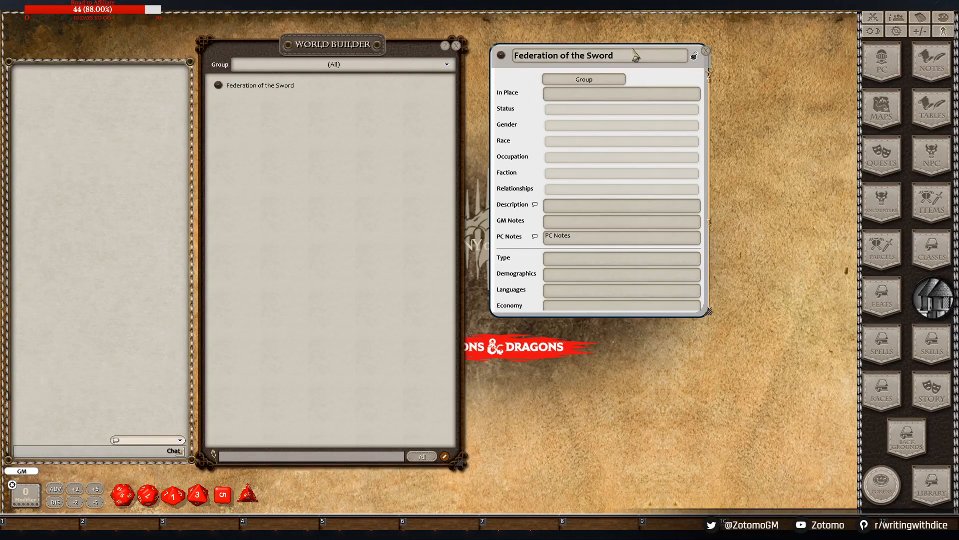
left_click_drag(635, 55, 237, 137)
Open the Images & Maps list, place it clear of the record window, and filter it to the (New) group
left_click(881, 106)
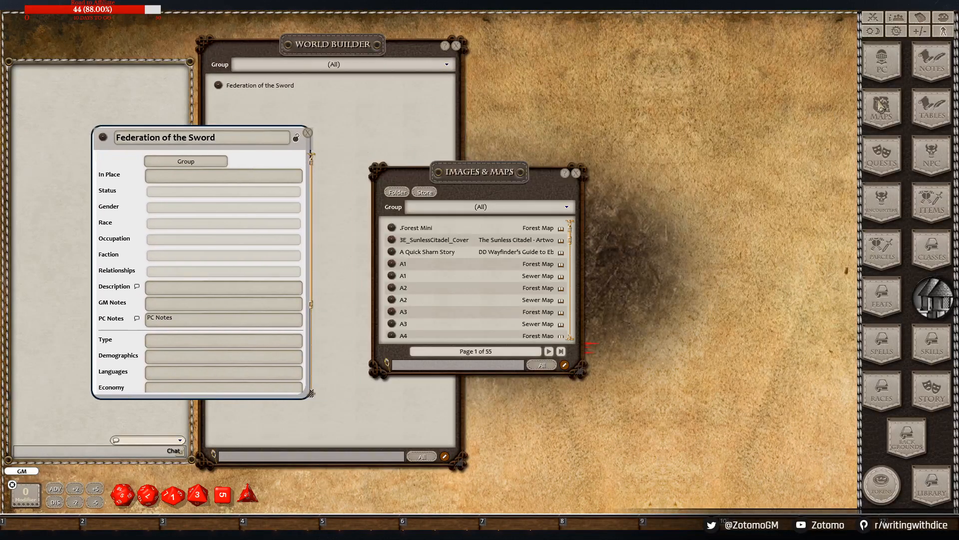
left_click_drag(513, 206, 698, 187)
scroll(665, 243, "down", 3)
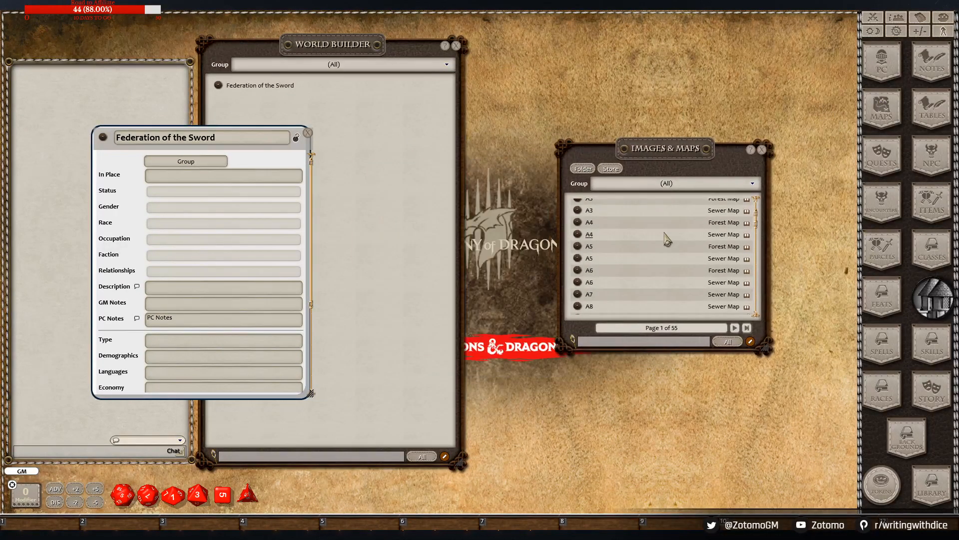
scroll(664, 240, "up", 3)
left_click(666, 186)
scroll(656, 214, "down", 3)
scroll(655, 214, "up", 3)
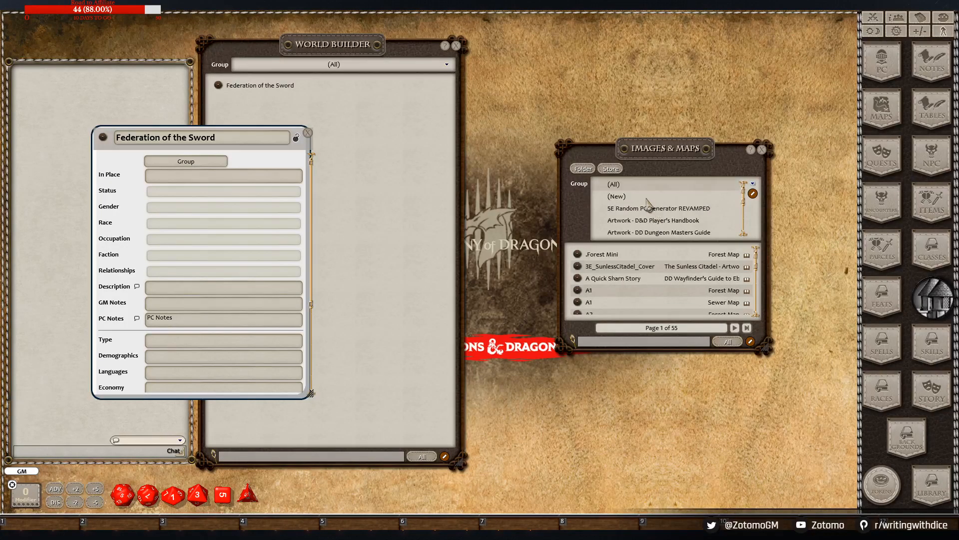
left_click(649, 201)
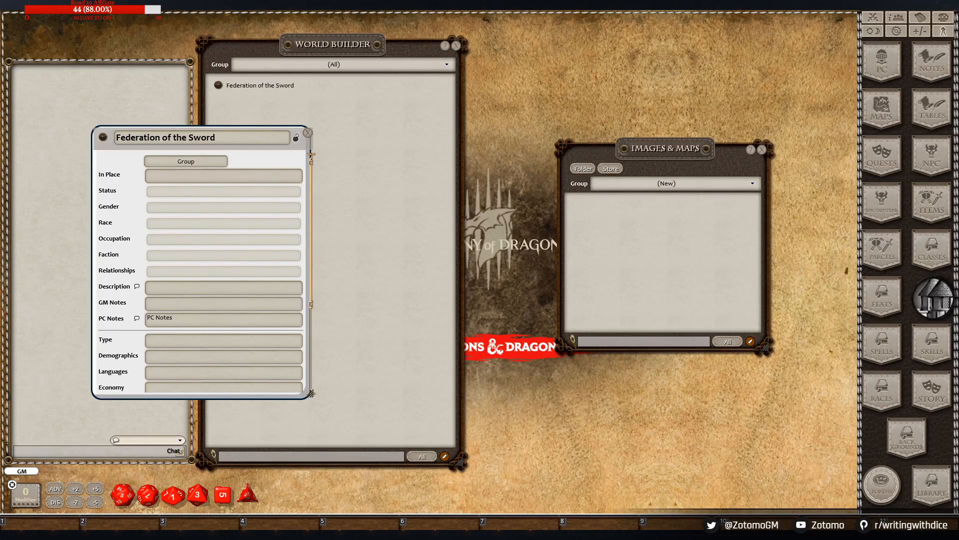
Reapply the (New) group filter in Images & Maps and open the Faerun_map_LI (5) map
left_click(632, 184)
left_click(623, 185)
left_click(624, 186)
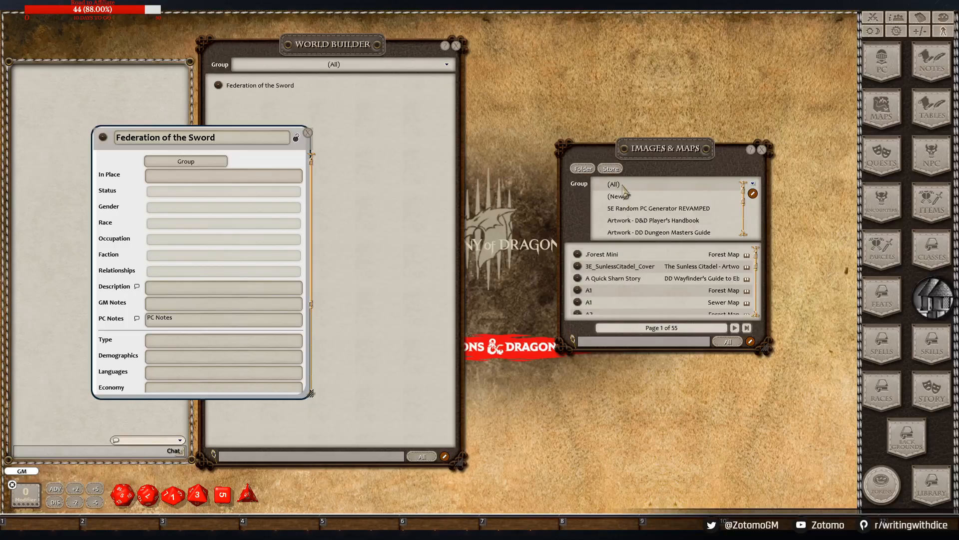
left_click(626, 197)
left_click(626, 207)
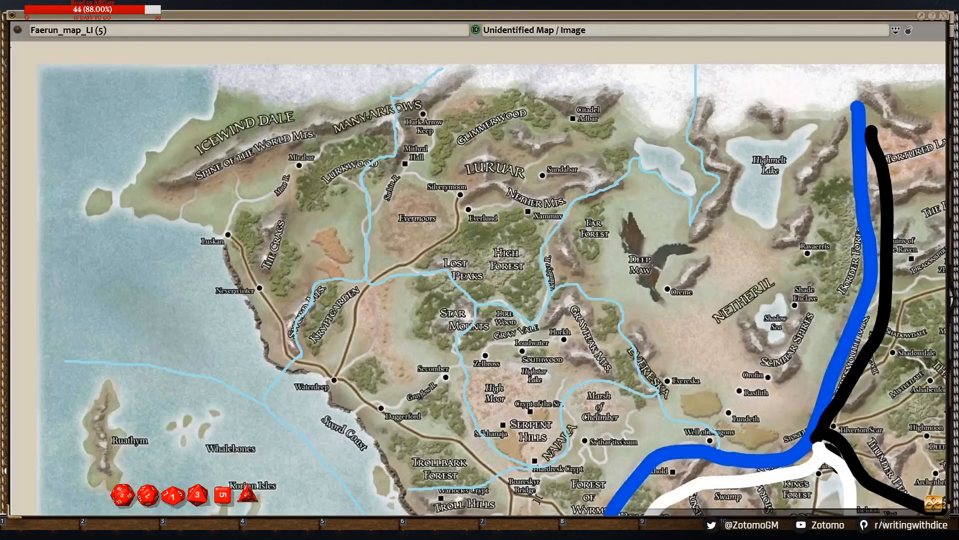
Examine the coloured boundary lines across the whole Faerûn map, from the northern ice down to the Great Sea and the legend
scroll(541, 162, "up", 2)
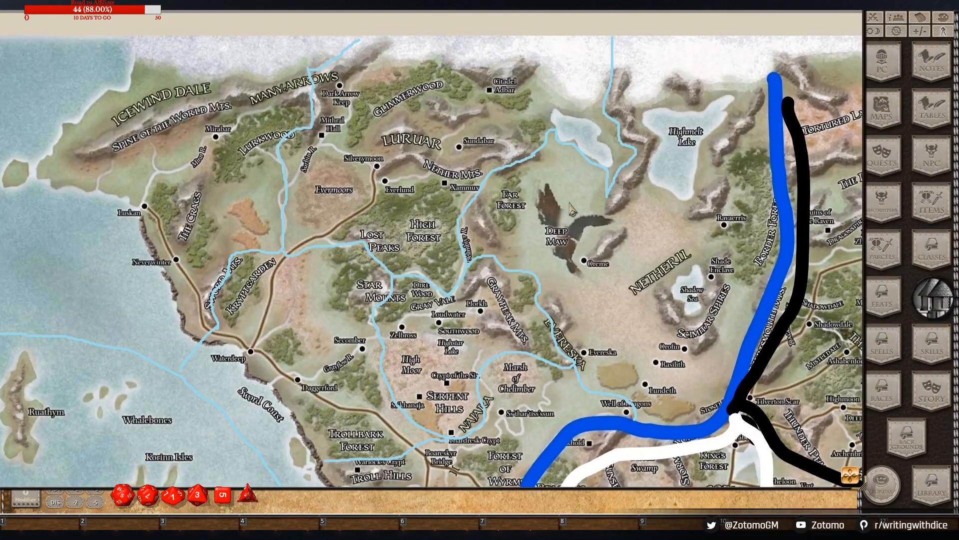
scroll(514, 225, "down", 3)
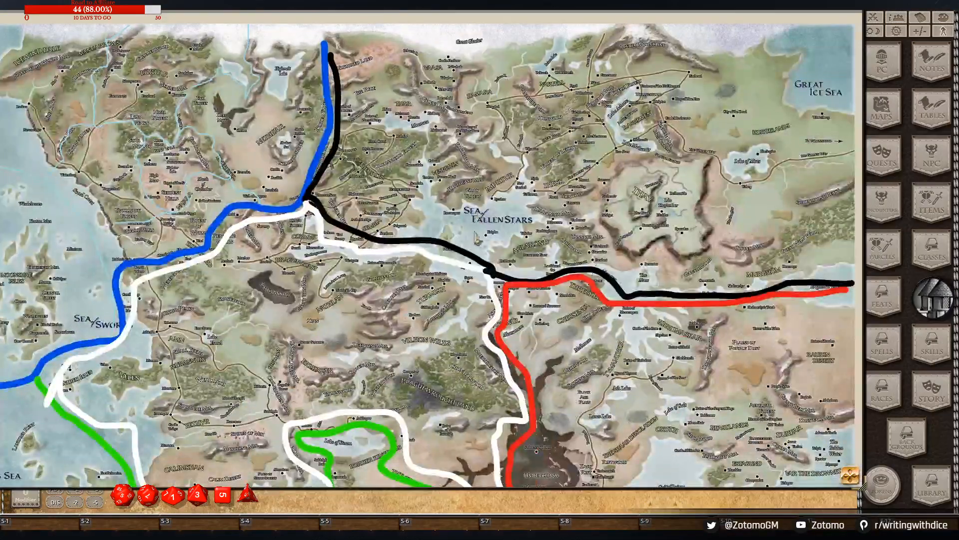
left_click_drag(411, 288, 529, 295)
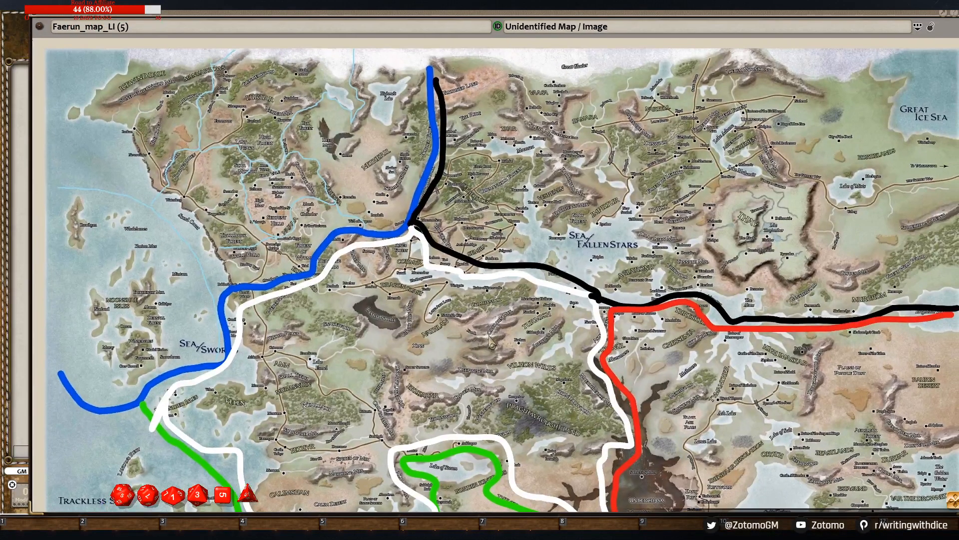
left_click_drag(594, 356, 559, 322)
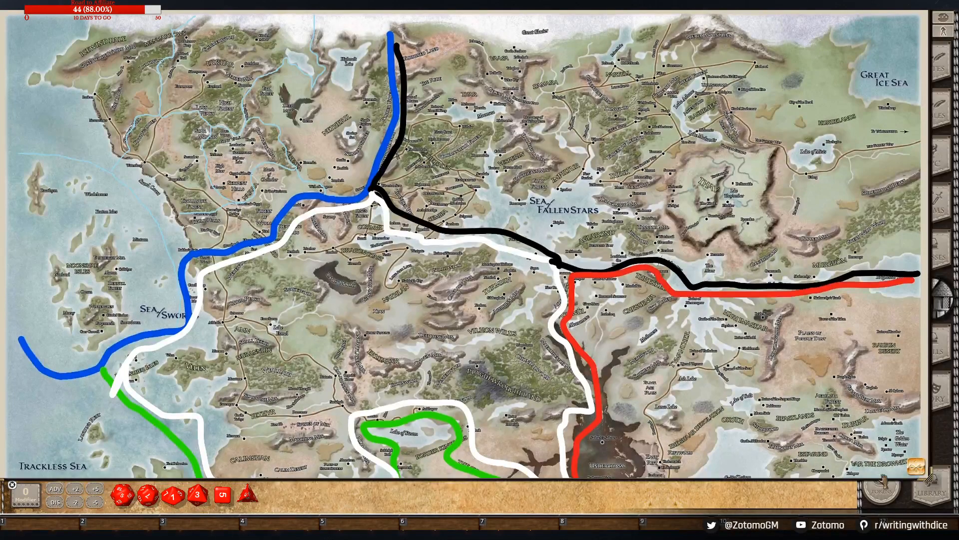
left_click_drag(847, 400, 851, 213)
left_click_drag(898, 484, 896, 369)
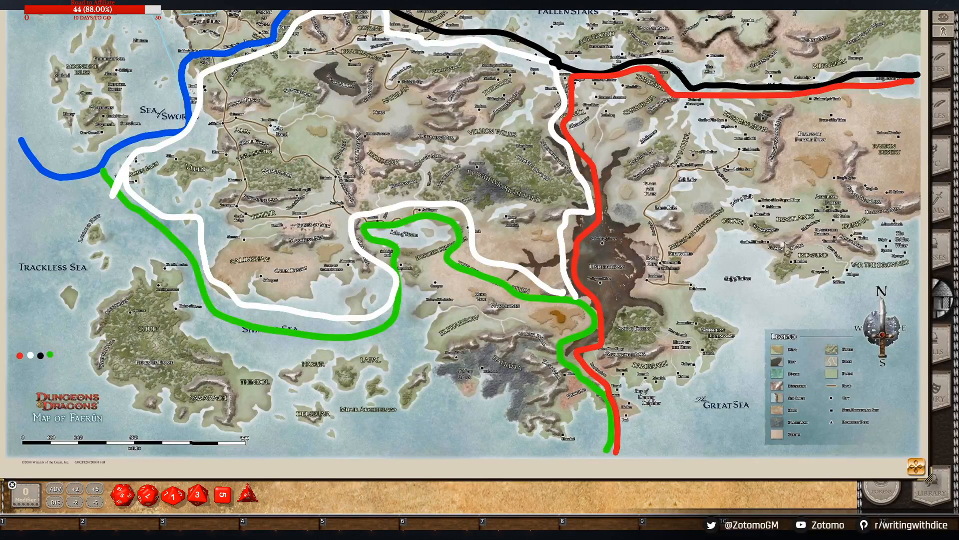
left_click_drag(914, 466, 916, 344)
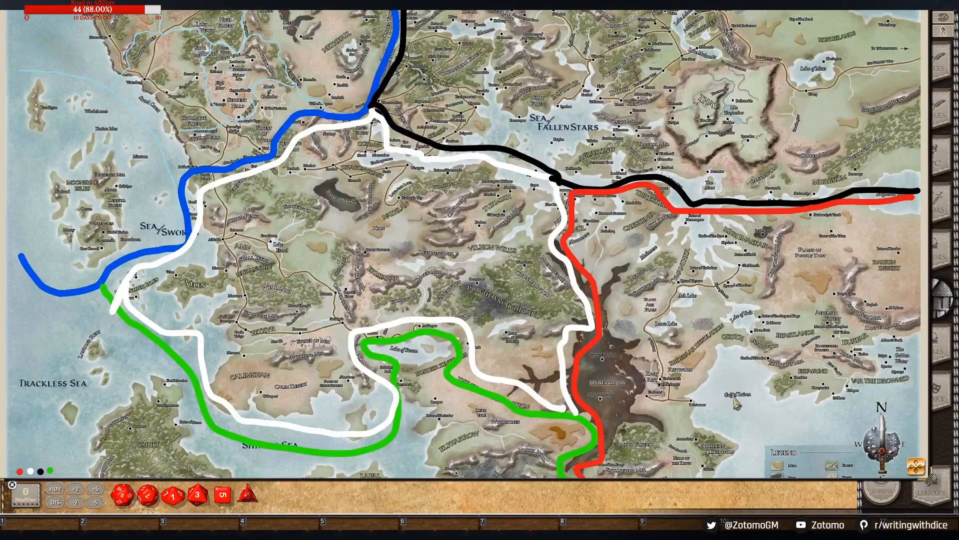
left_click_drag(912, 465, 912, 419)
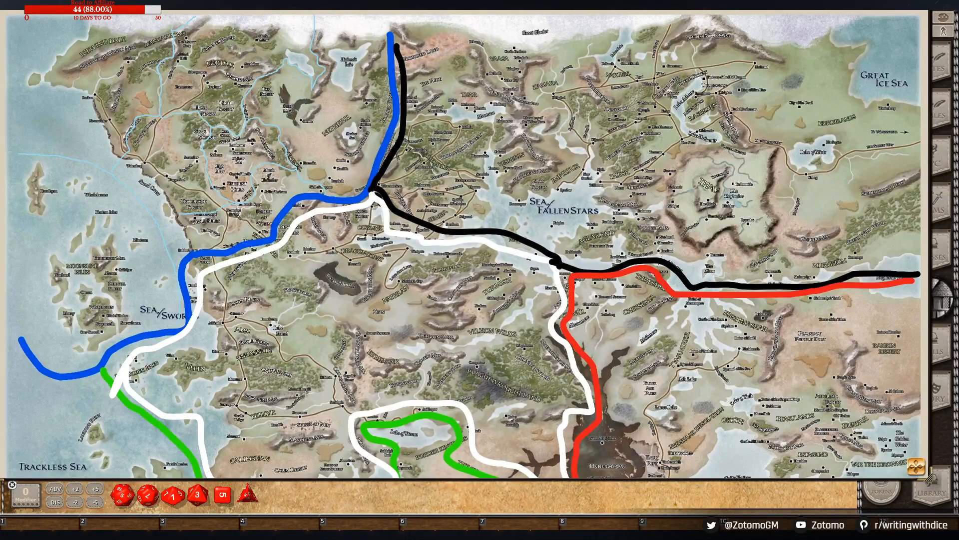
Examine the blue, white and black lines around Cormyr and the Dragon Coast up close, review the overall map, and close it
left_click_drag(916, 466, 842, 415)
scroll(269, 220, "up", 3)
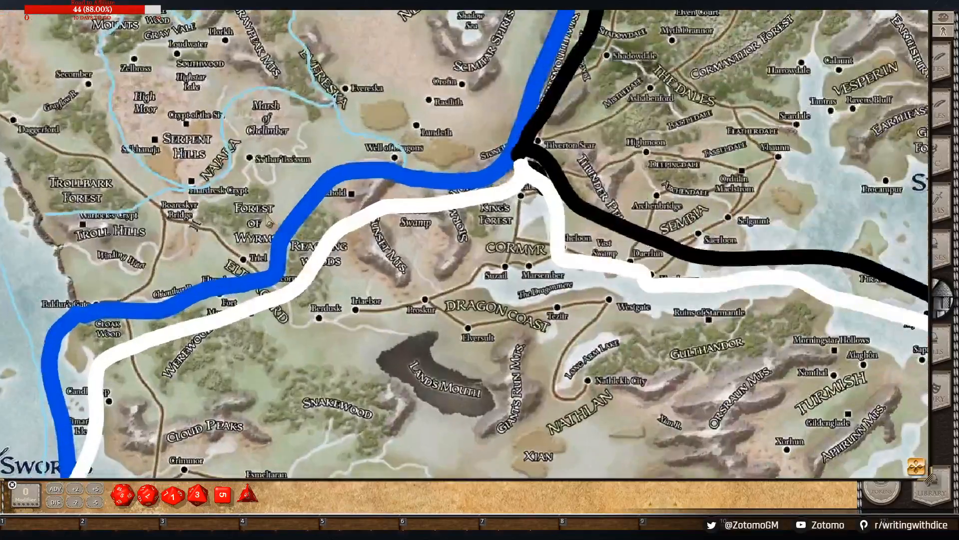
left_click_drag(253, 206, 279, 229)
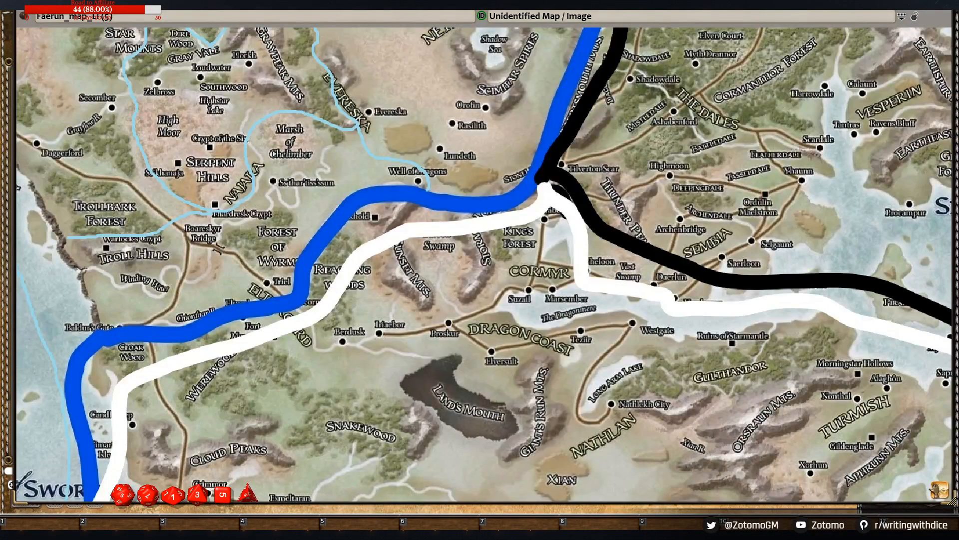
left_click_drag(935, 486, 926, 478)
scroll(926, 484, "down", 3)
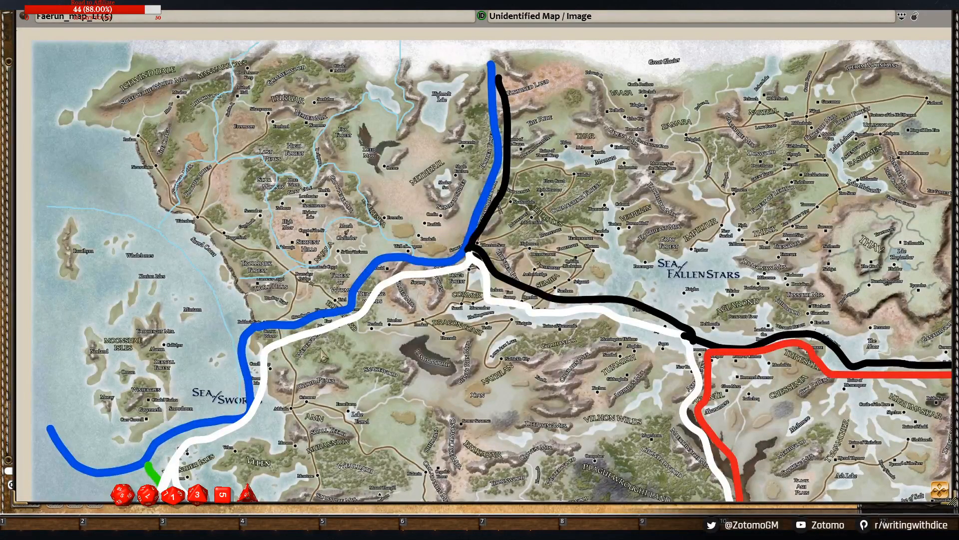
scroll(410, 355, "down", 1)
left_click_drag(619, 409, 620, 387)
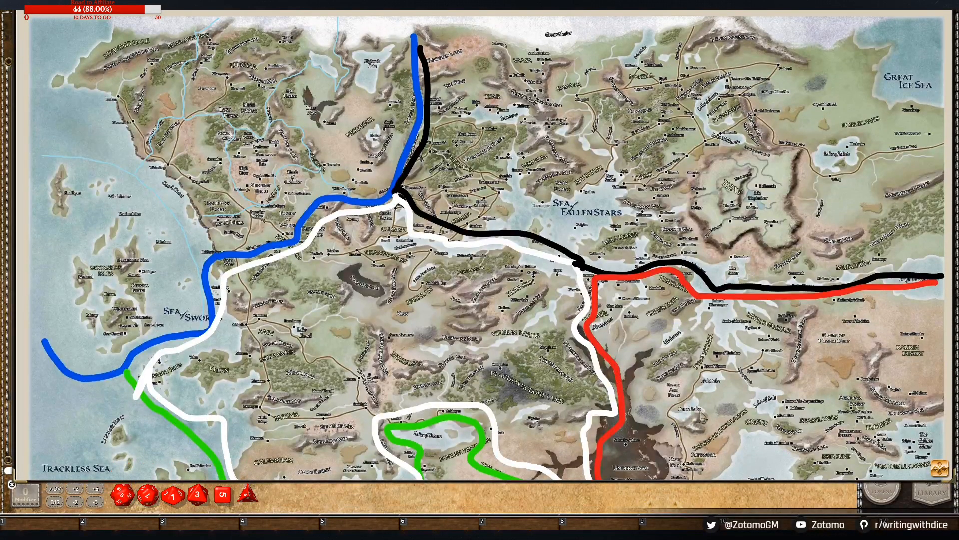
left_click_drag(942, 478, 942, 487)
scroll(644, 340, "up", 3)
scroll(607, 324, "down", 3)
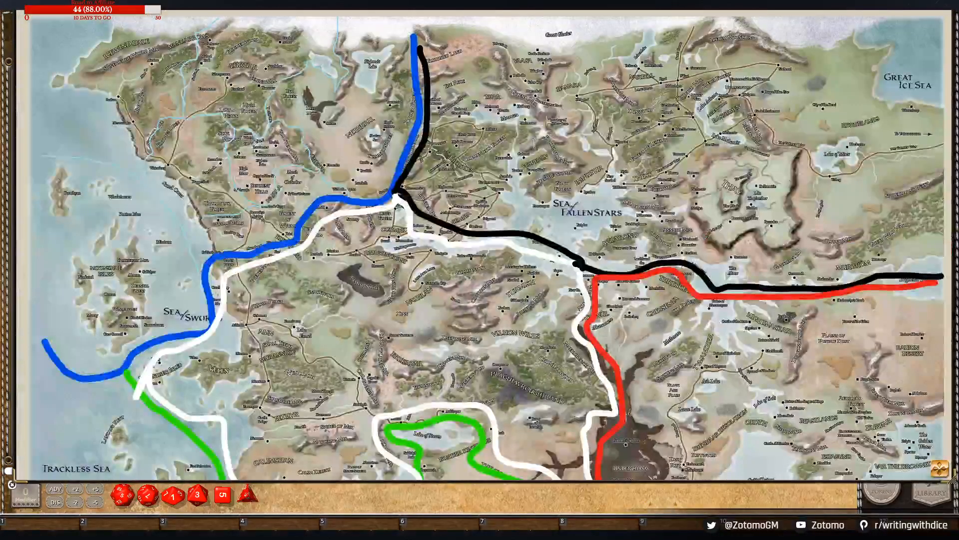
left_click_drag(628, 14, 629, 50)
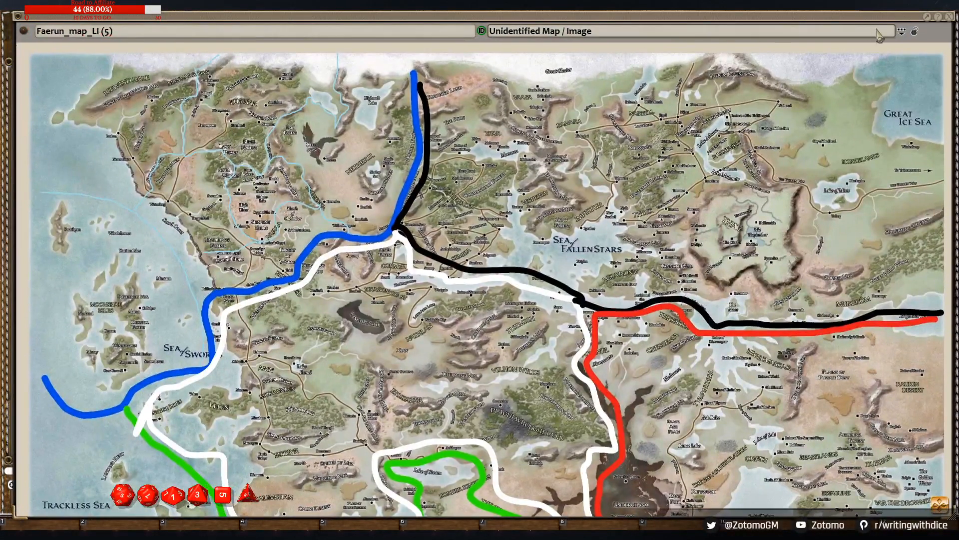
left_click(949, 18)
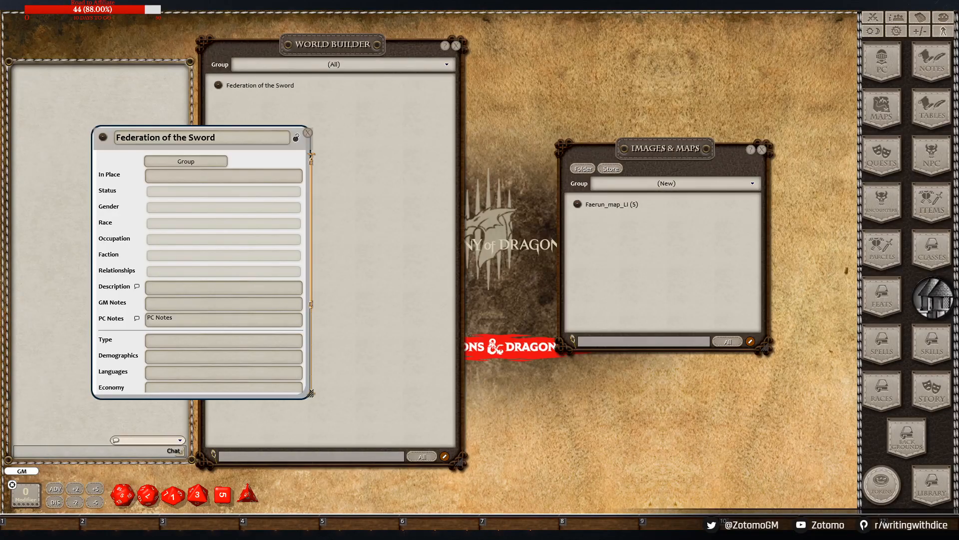
Shift the Federation of the Sword record slightly and reopen the Faerun_map_LI (5) map from the Images & Maps list
left_click_drag(228, 129, 270, 125)
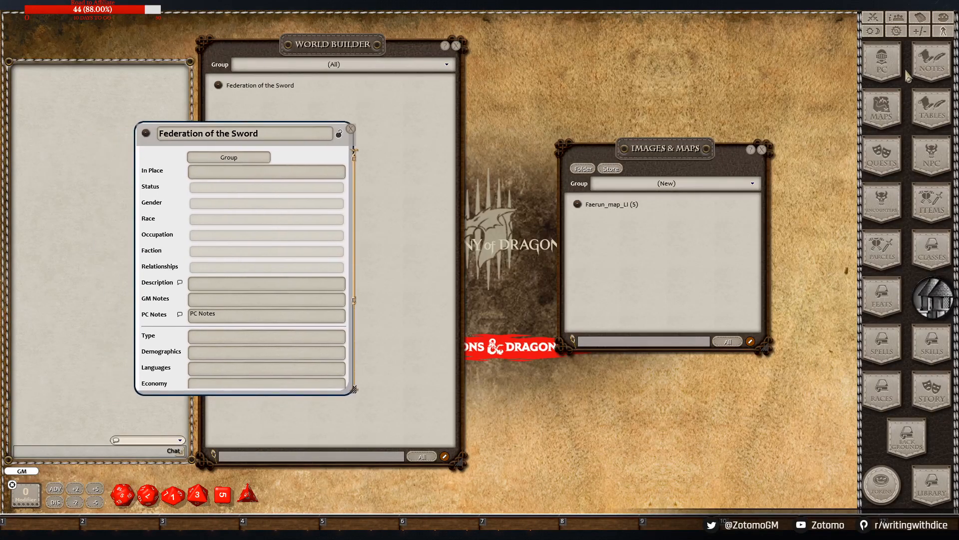
left_click(894, 111)
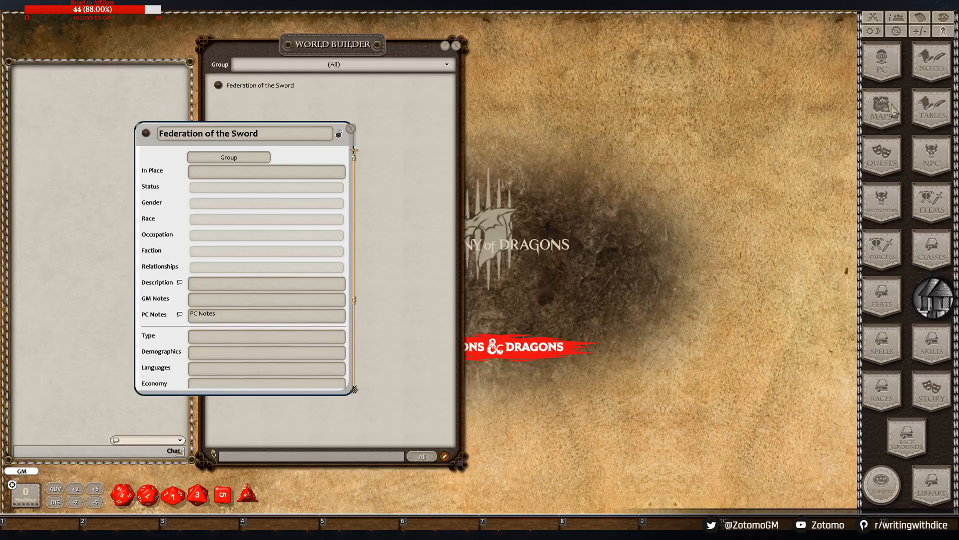
left_click(894, 110)
left_click(625, 203)
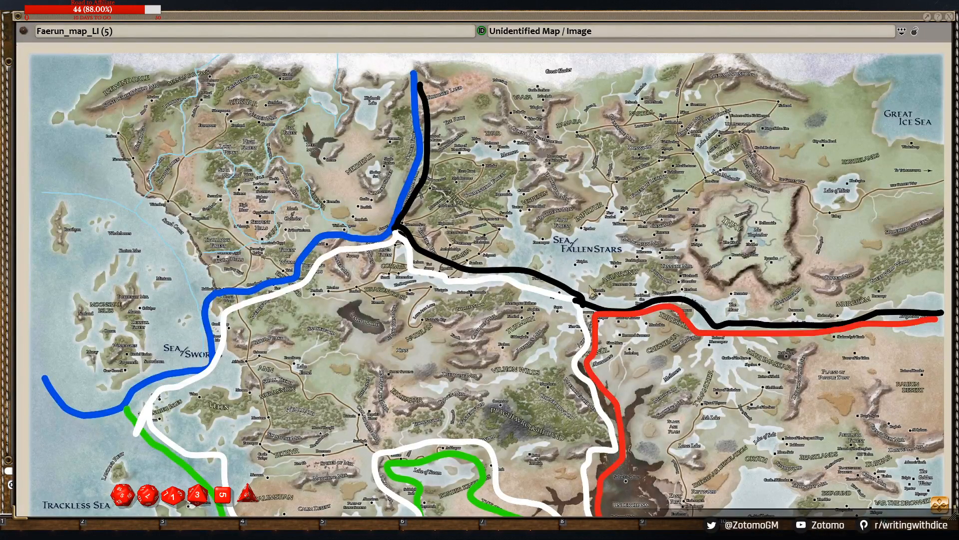
Examine the coloured boundaries on the Faerûn map again, including the southern regions, and close the map
mouse_move(636, 338)
left_mouse_down()
mouse_move(613, 323)
mouse_move(646, 350)
left_mouse_up()
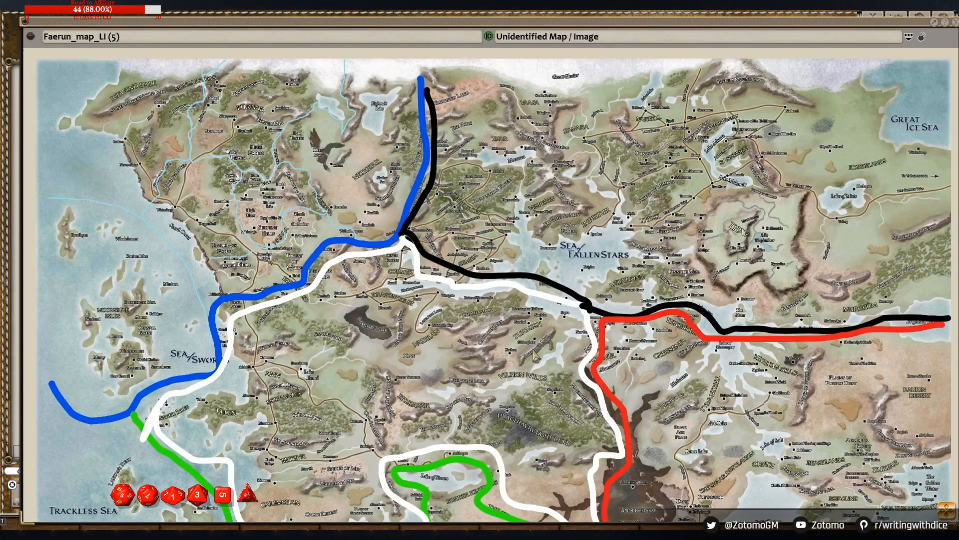
left_click_drag(535, 356, 523, 332)
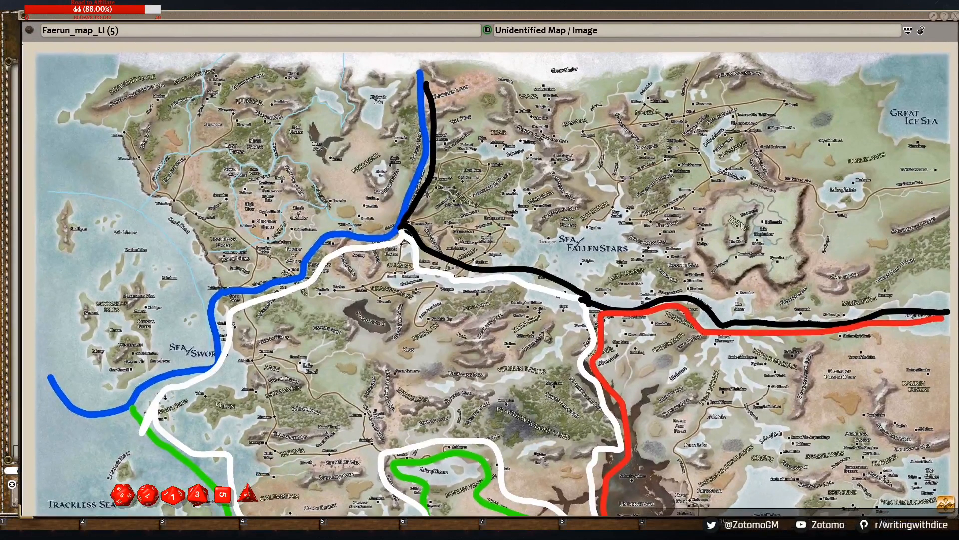
right_click(538, 328)
left_click(532, 325)
mouse_move(580, 288)
left_mouse_down()
mouse_move(584, 297)
mouse_move(574, 290)
left_mouse_up()
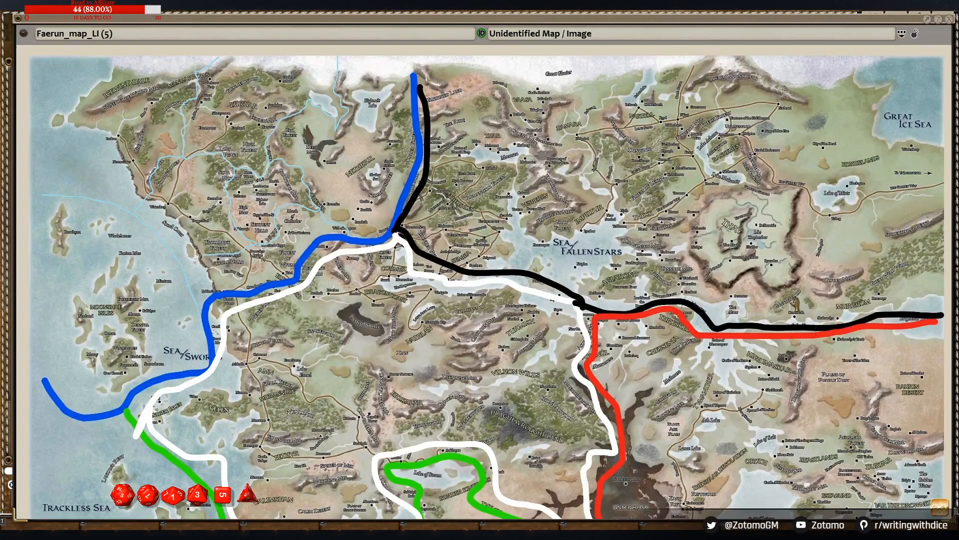
scroll(925, 493, "down", 3)
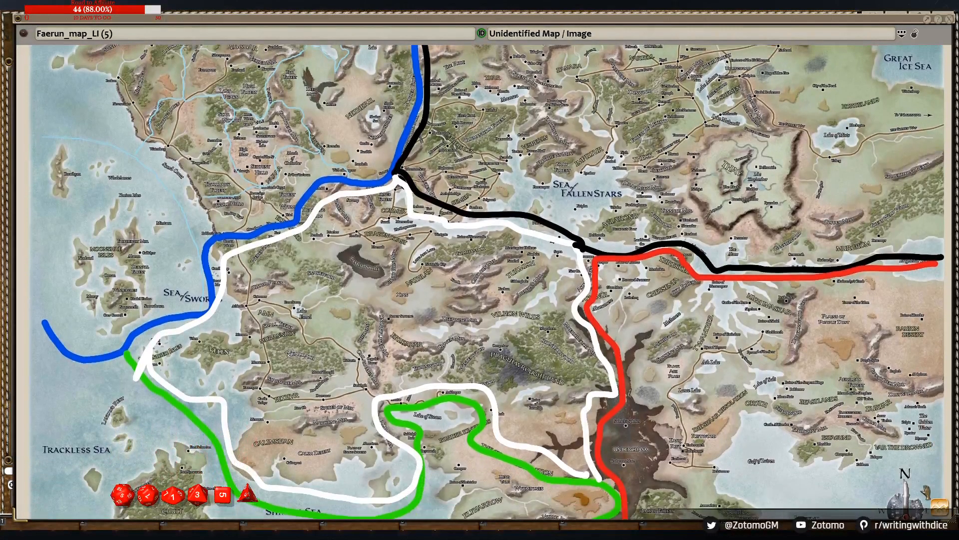
left_click_drag(924, 488, 912, 428)
scroll(489, 370, "up", 3)
scroll(490, 371, "down", 3)
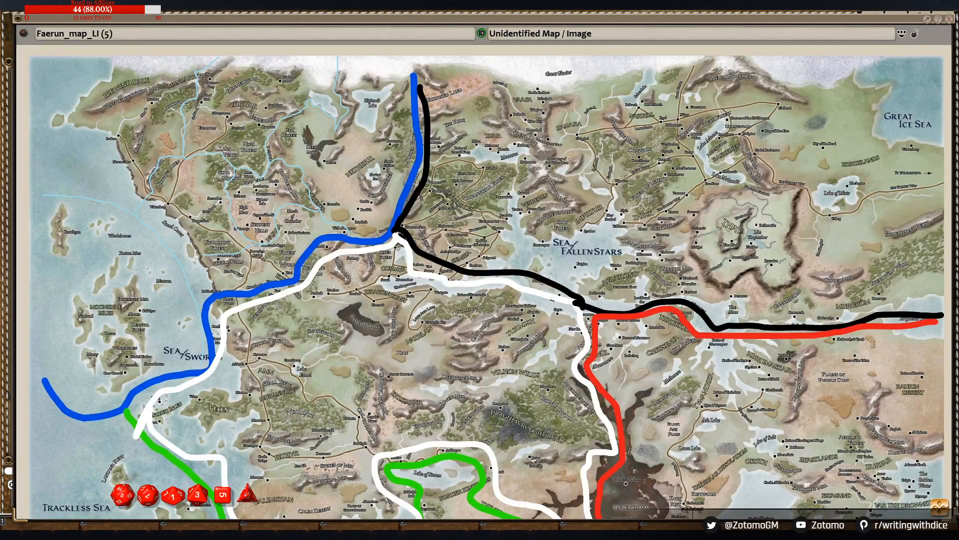
left_click(949, 19)
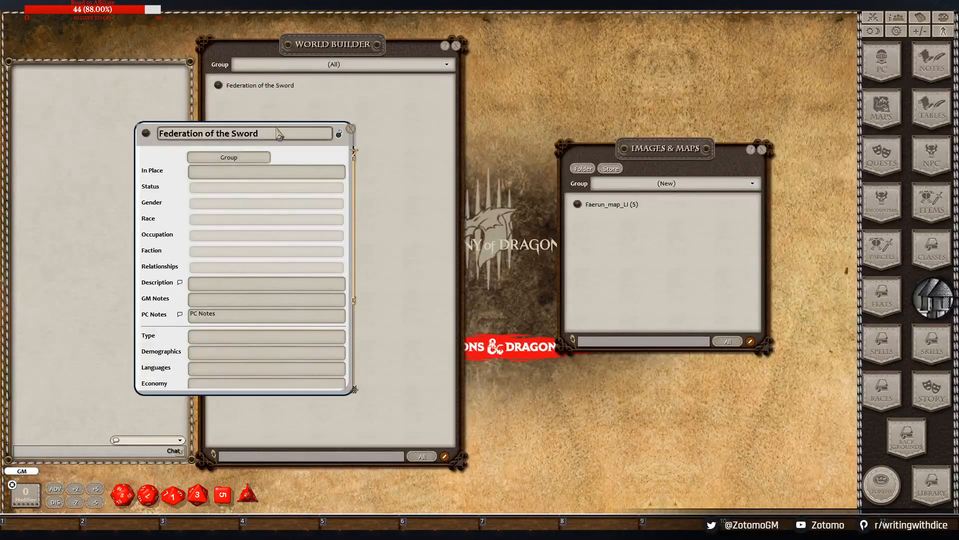
Move the Images & Maps list and the Federation of the Sword record apart, and enlarge the record to fit fields down to Images
left_click_drag(298, 129, 547, 146)
left_click_drag(701, 157, 781, 45)
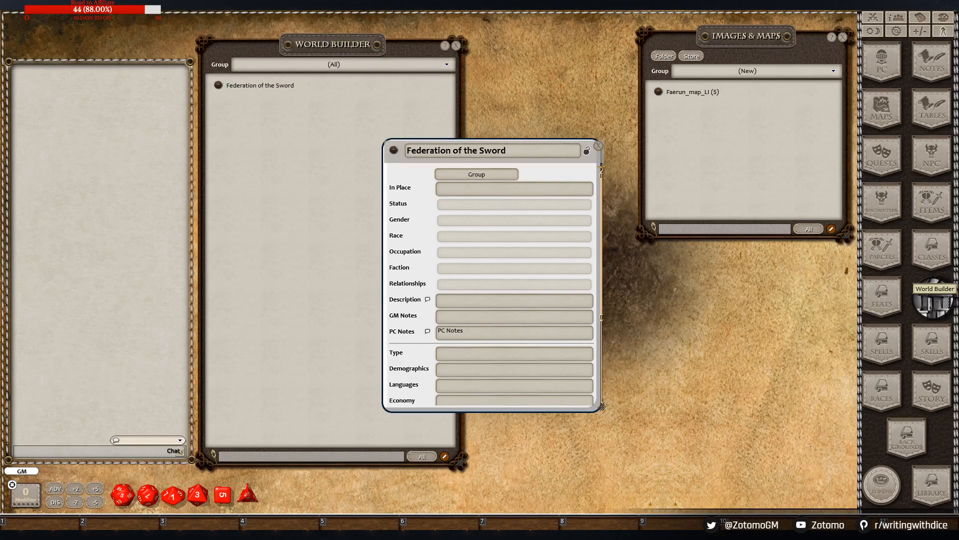
left_click_drag(587, 183, 597, 141)
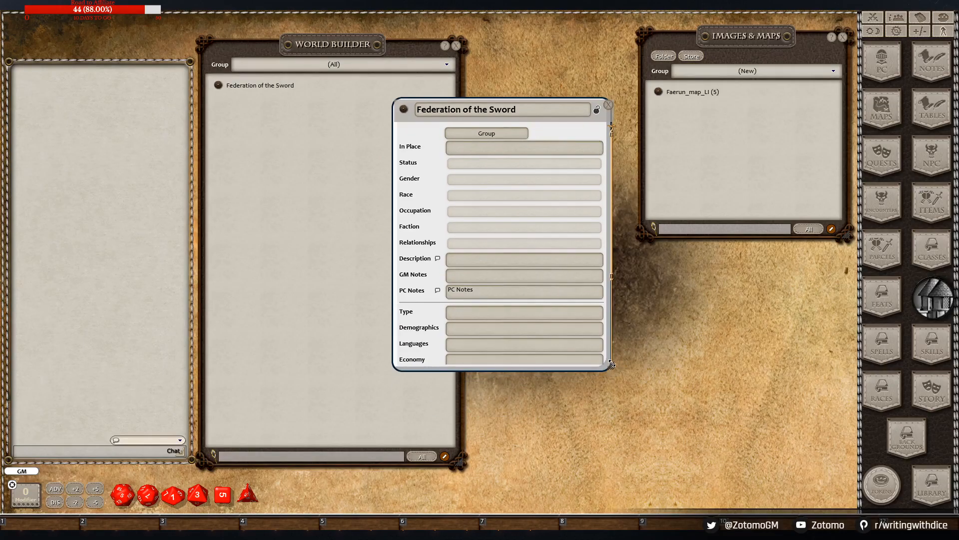
left_click_drag(611, 365, 666, 482)
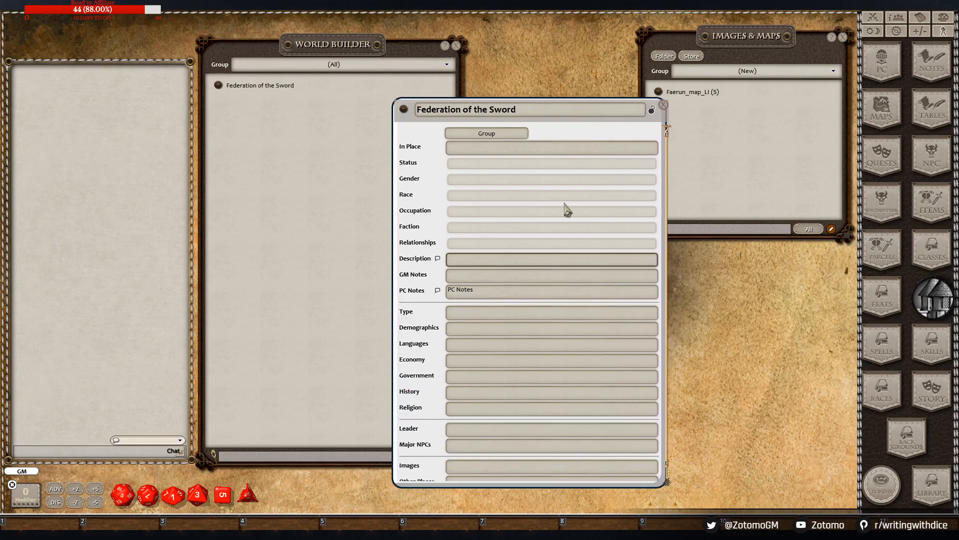
left_click_drag(558, 98, 530, 65)
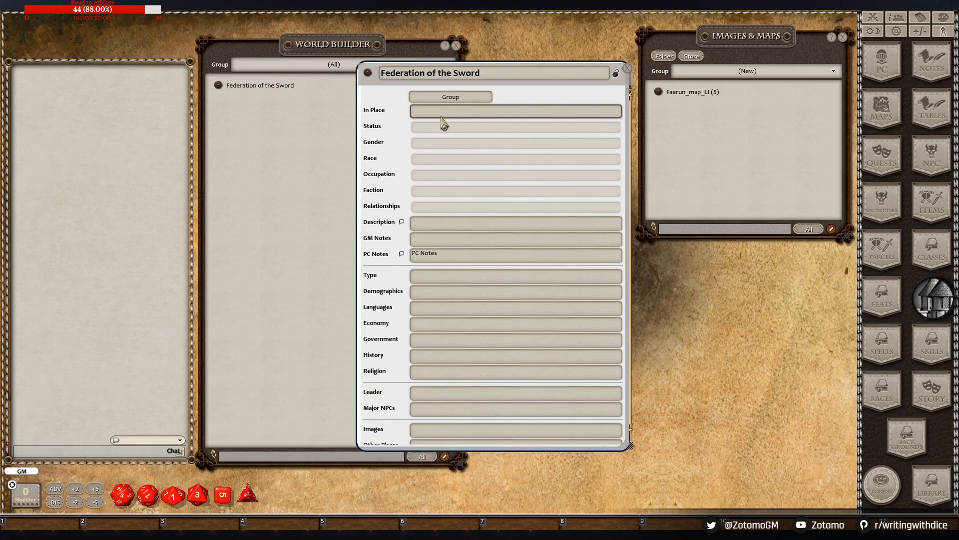
left_click_drag(478, 71, 482, 94)
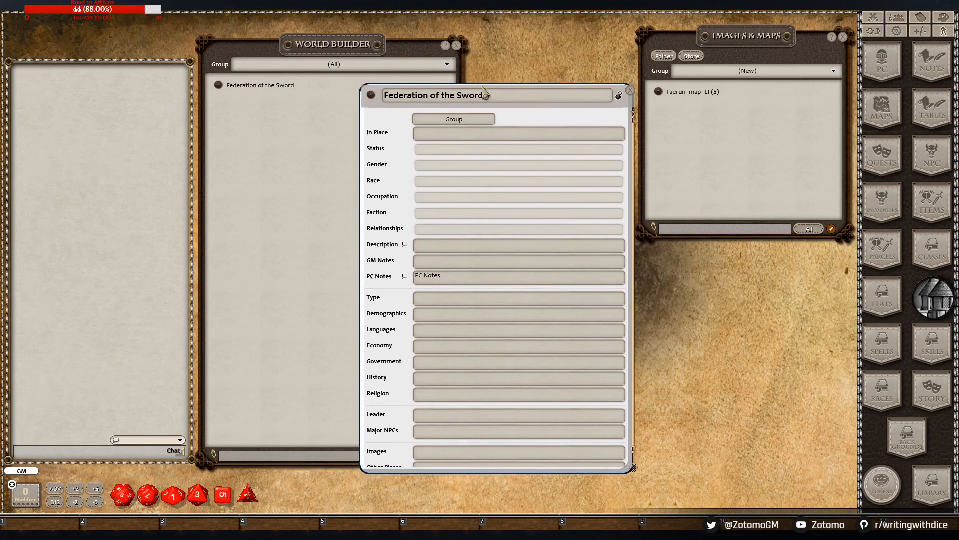
Enter "along the sword coast" as the In Place text of the Federation of the Sword record
left_click(479, 135)
type("al")
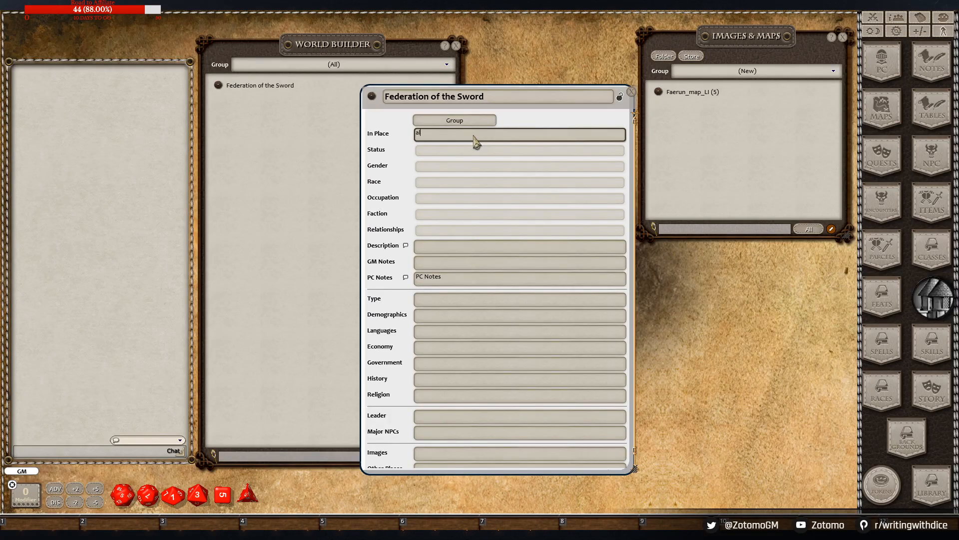
type("ong the sword coast")
key("Return")
key("BackSpace")
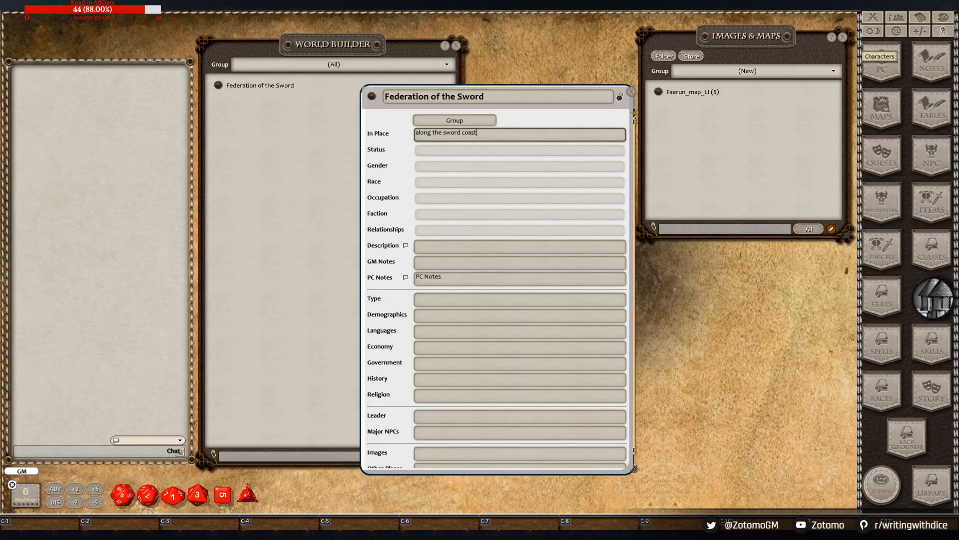
key("Tab")
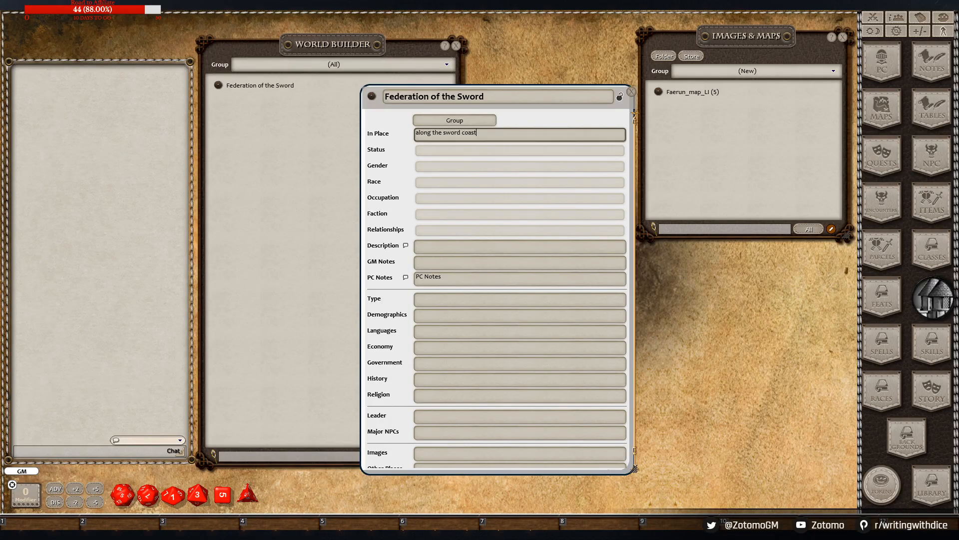
Replace the In Place text with the city-state Federation description listing Waterdeep (the capital), Neverwinter, Baulder's Gate, Evereska, Everlund, Llorkh and Rogarsheim
left_click_drag(489, 134, 443, 132)
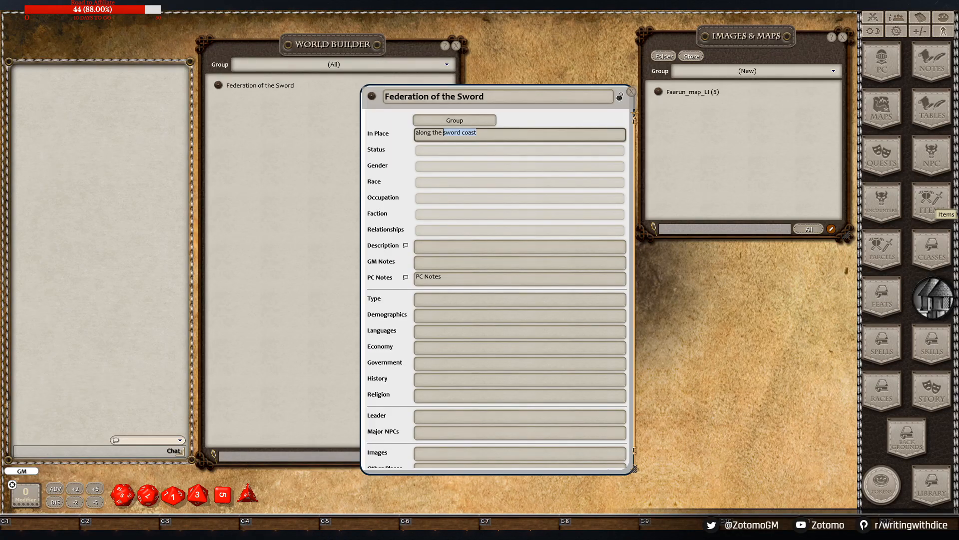
left_click(477, 133)
key("ctrl+a")
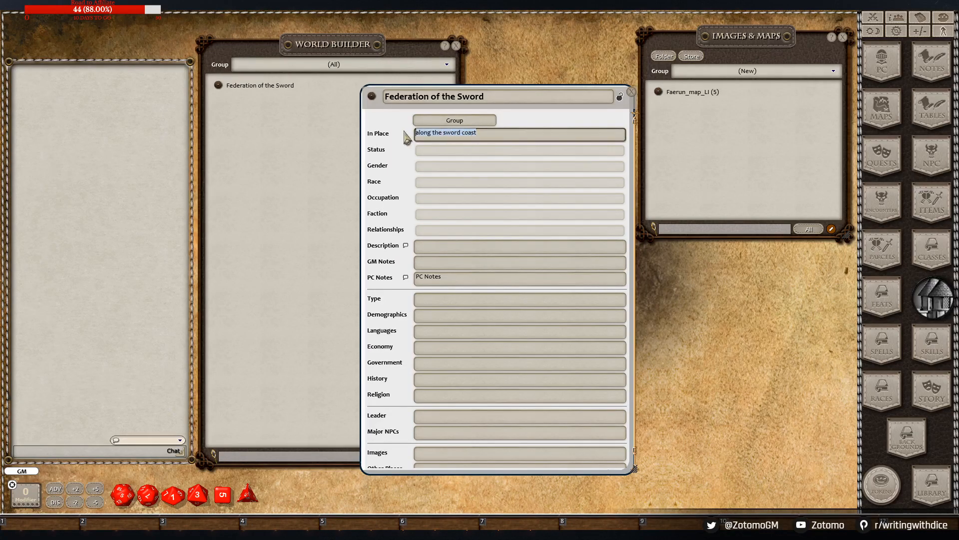
type("is a Federation of city states located in the sword coast that rule the areas surrounding them. The cities that make up the Federation are: Waterdeep (the capital), Neverwinter, Baulder’s Gate, Evereska, Everlund, Llorkh, and Rogarsheim. While")
Enter "Feudal Government" as the Status and change the record's type to Place
left_click(484, 213)
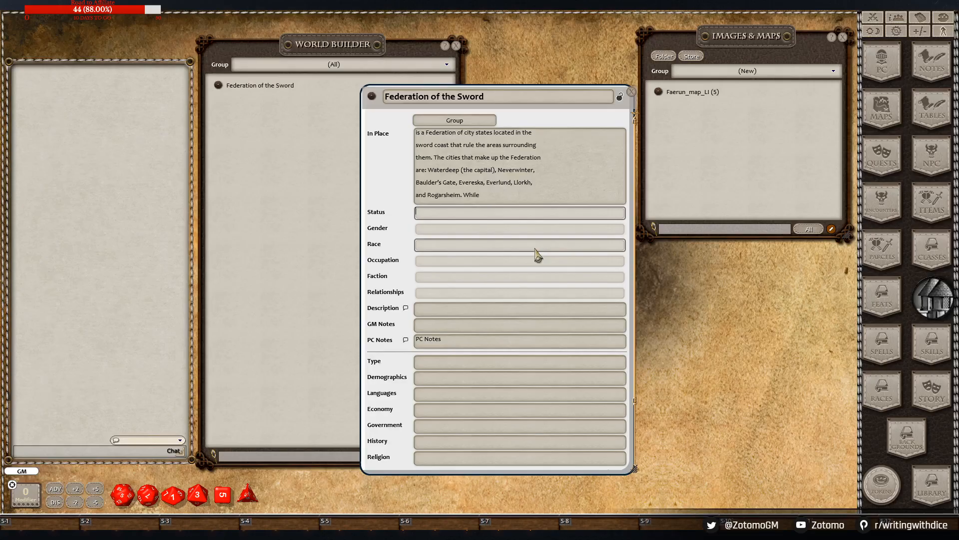
type("Feudal Government")
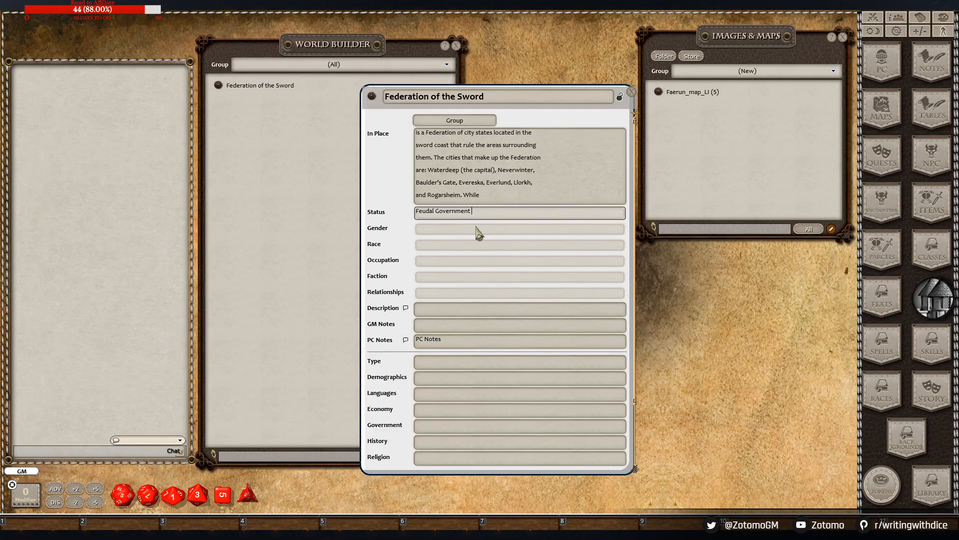
left_click(480, 121)
left_click(480, 121)
left_click(481, 121)
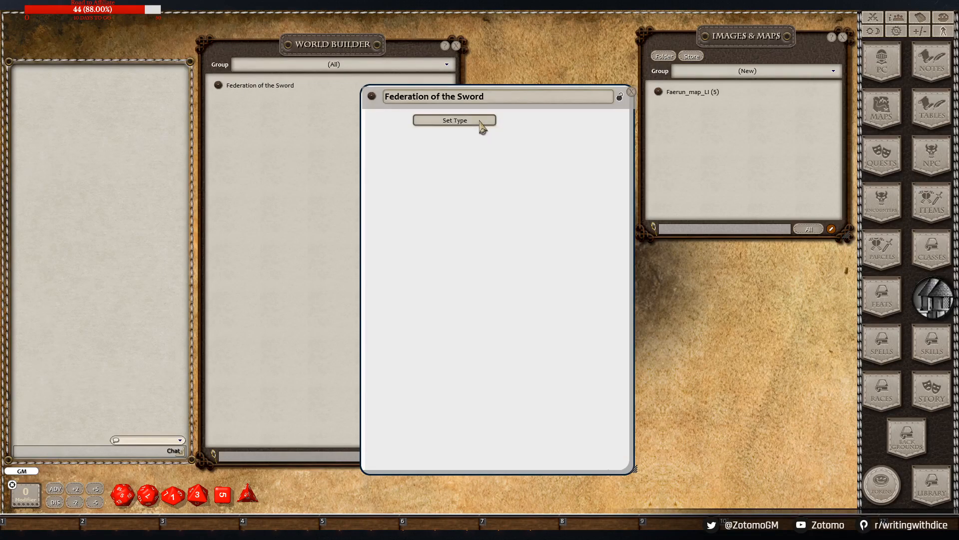
left_click(480, 121)
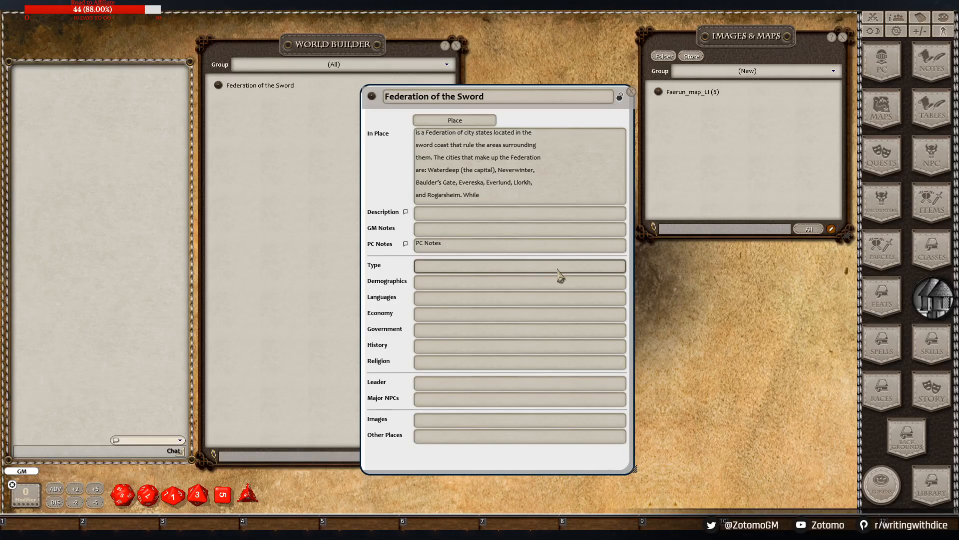
Enter "City States - Confederacy" as the Type of the Federation of the Sword
left_click(452, 266)
left_click(450, 267)
type("City States - Confederacy")
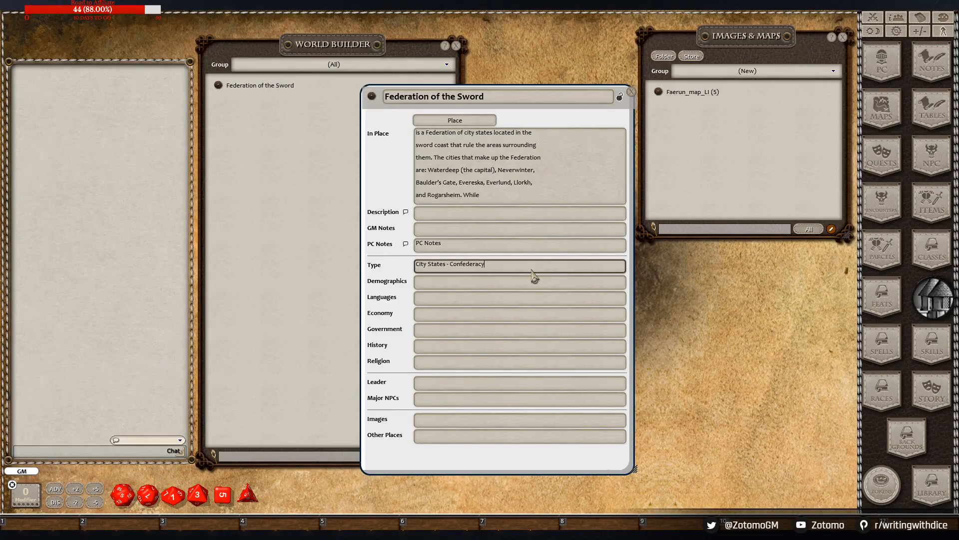
Fill in Languages with "Draconic for government and common for everyday", leaving Demographics empty
left_click(477, 284)
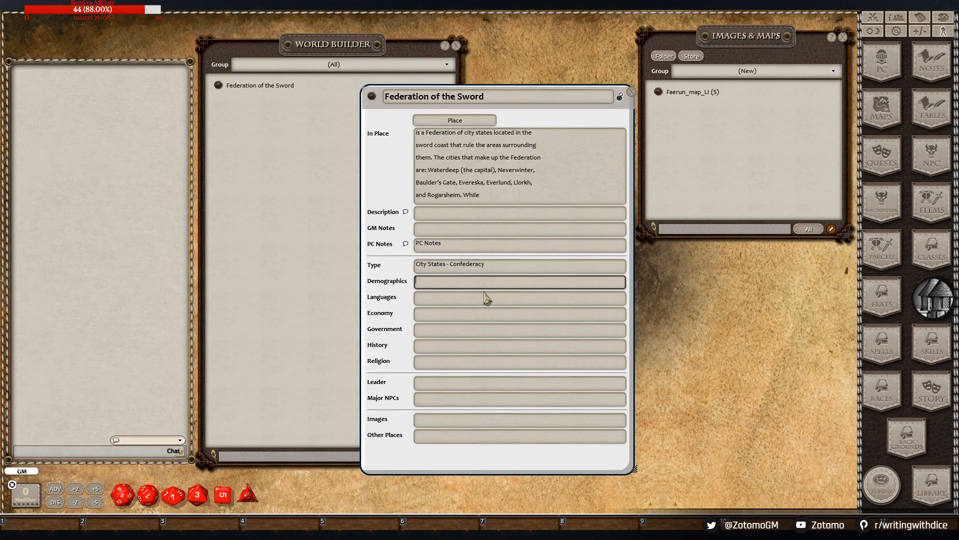
left_click(439, 299)
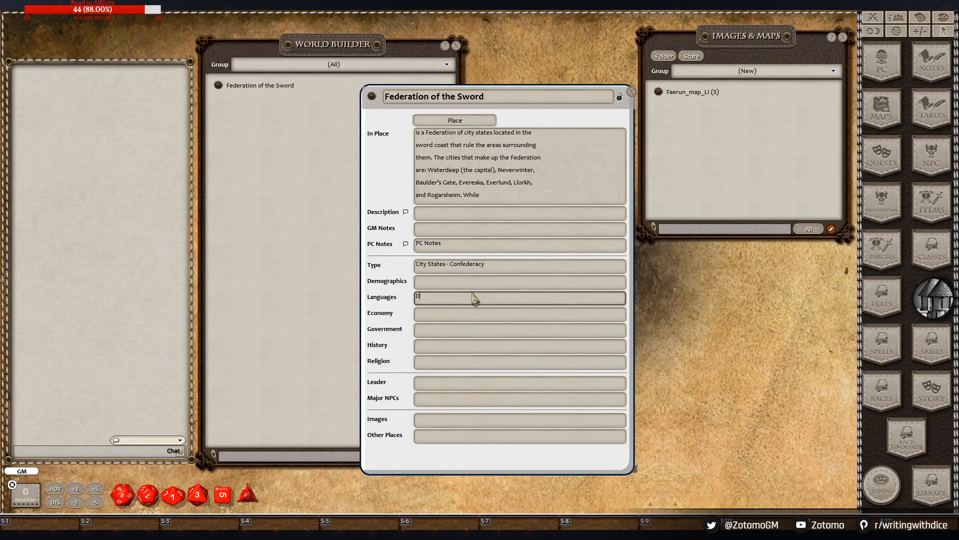
type("Draconic is")
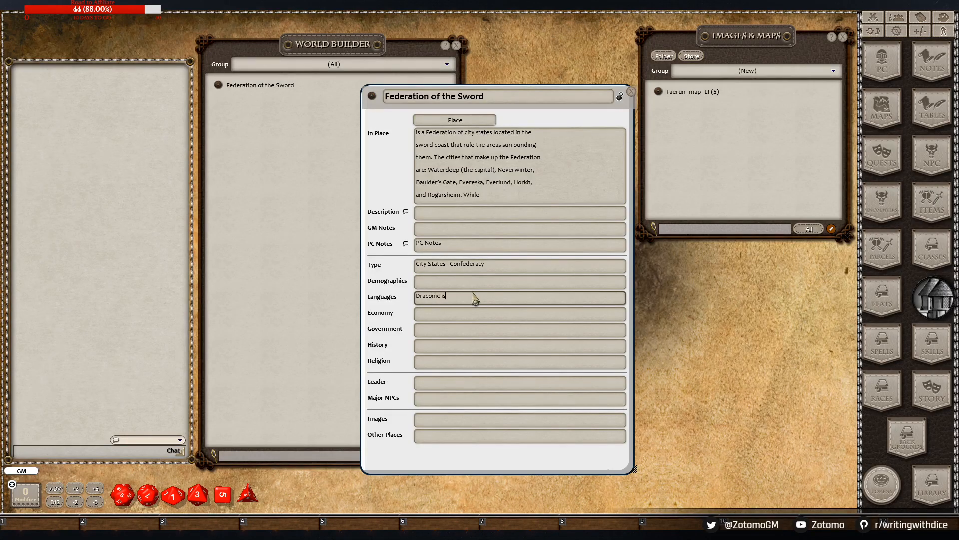
key("BackSpace")
key("BackSpace")
key("BackSpace")
type("for government and common for everyday")
Fill in Government with "Federation/Confederacy with the Blue Dragon Tansa as the head of state"
left_click(425, 316)
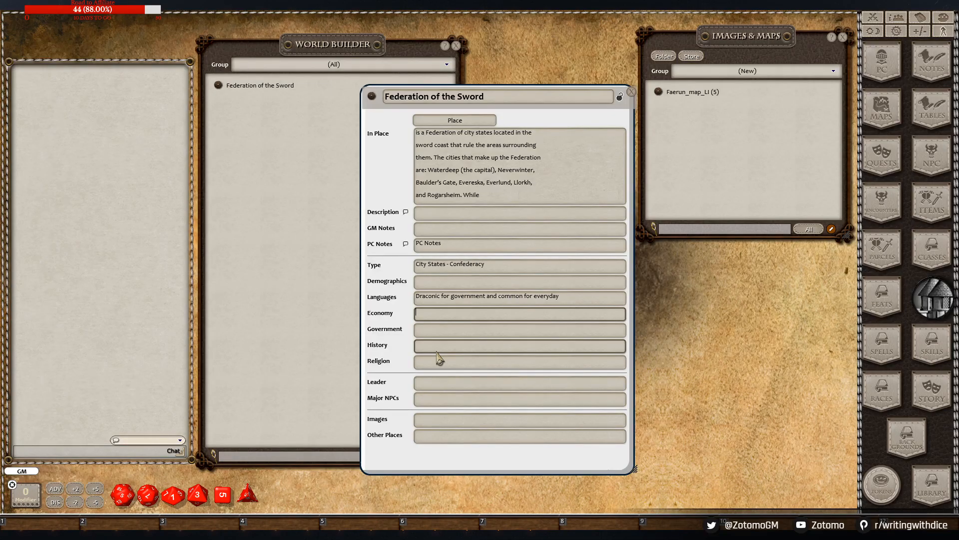
left_click(436, 333)
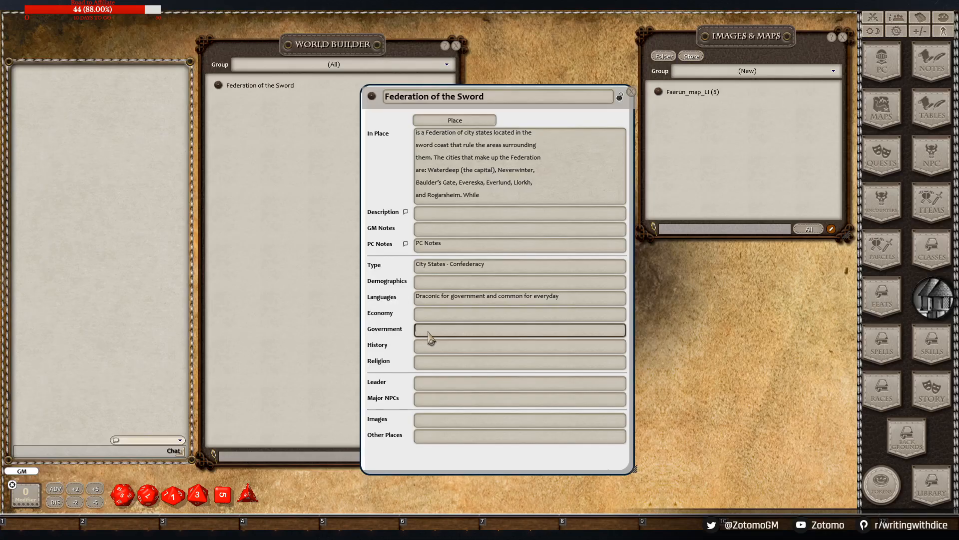
type("Federation/Conf")
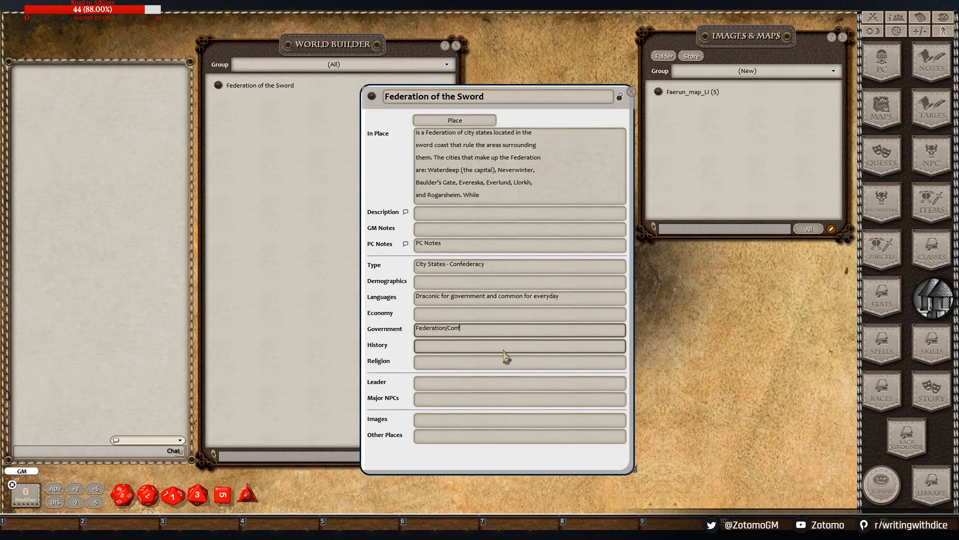
type("ederacy")
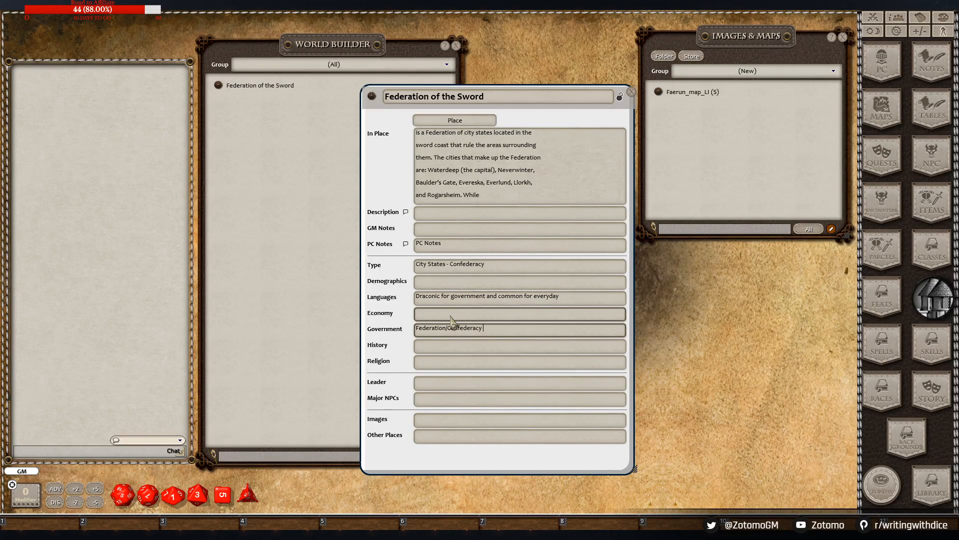
type("with the Br")
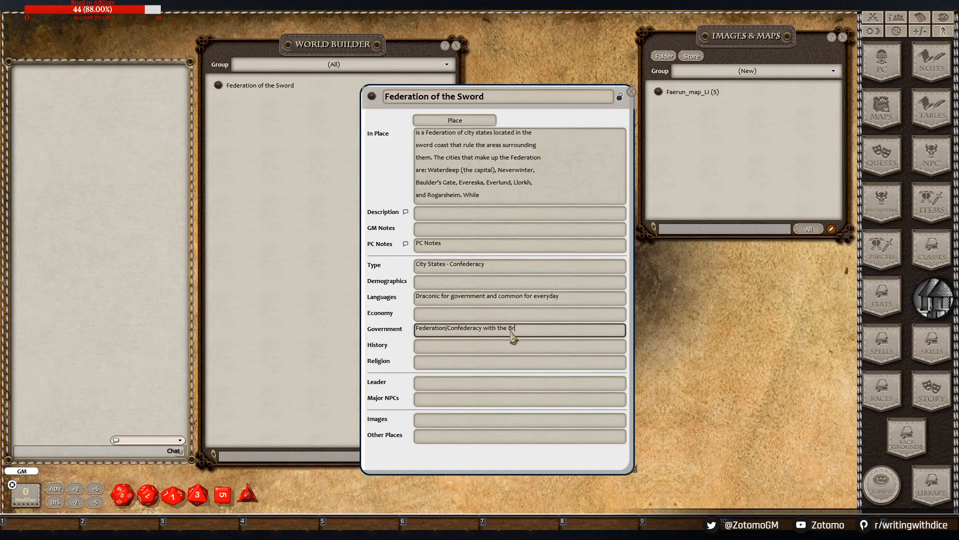
key("BackSpace")
type("lue Dragon")
key("shift")
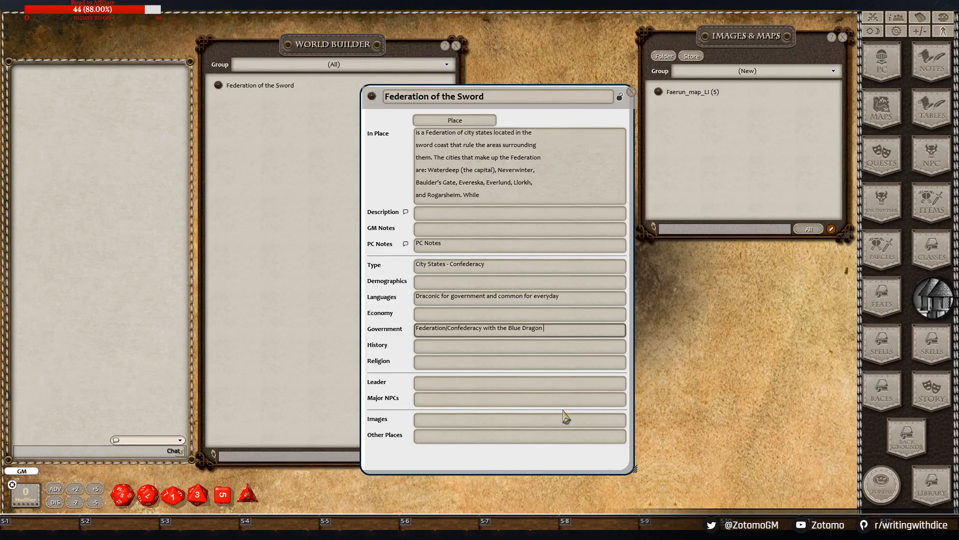
type("Lansa")
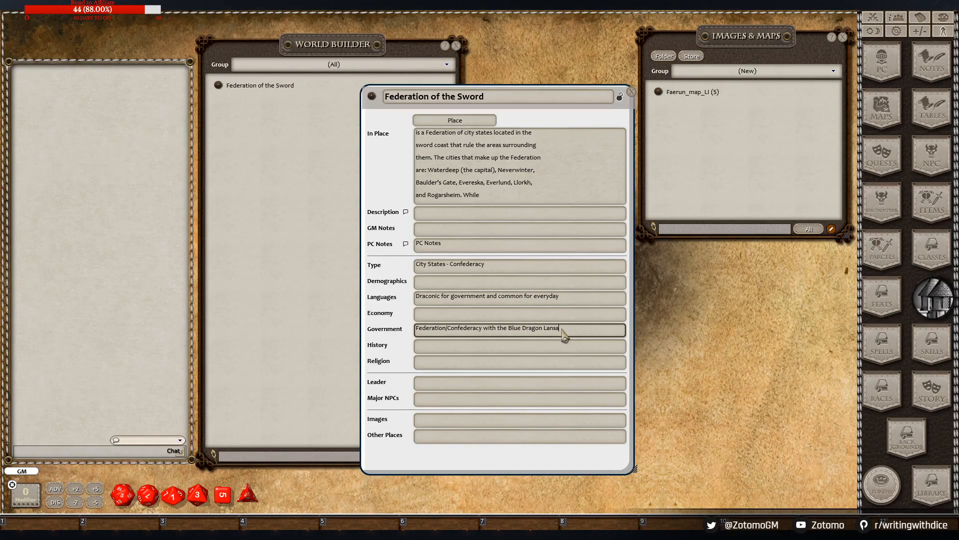
key("BackSpace")
key("BackSpace")
key("BackSpace")
key("BackSpace")
key("BackSpace")
type("Tansa as teh")
key("BackSpace")
key("BackSpace")
type("he head of state")
Enter "Sune" as the Religion and "Tansa the Blue Dragon" as the Leader
left_click(509, 362)
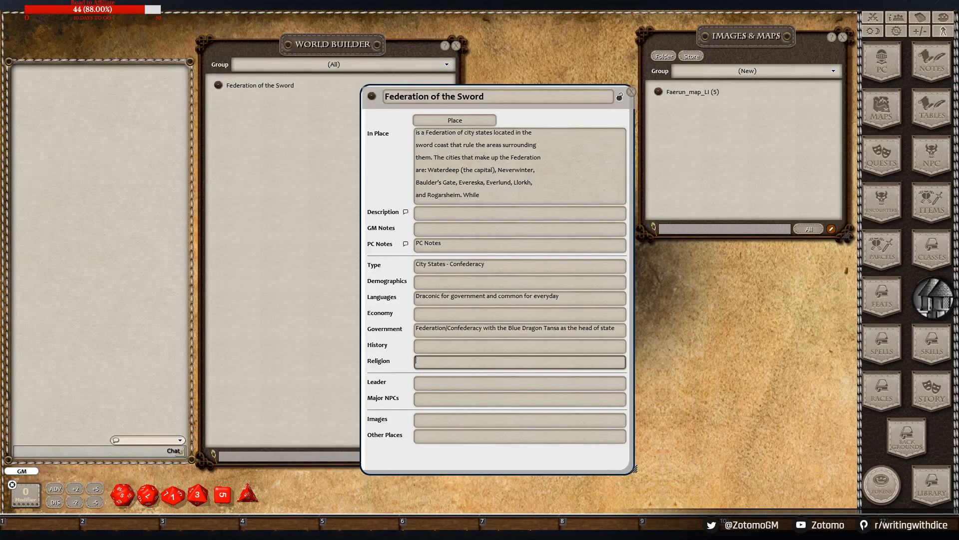
type("Sune")
left_click(455, 381)
type("Tans")
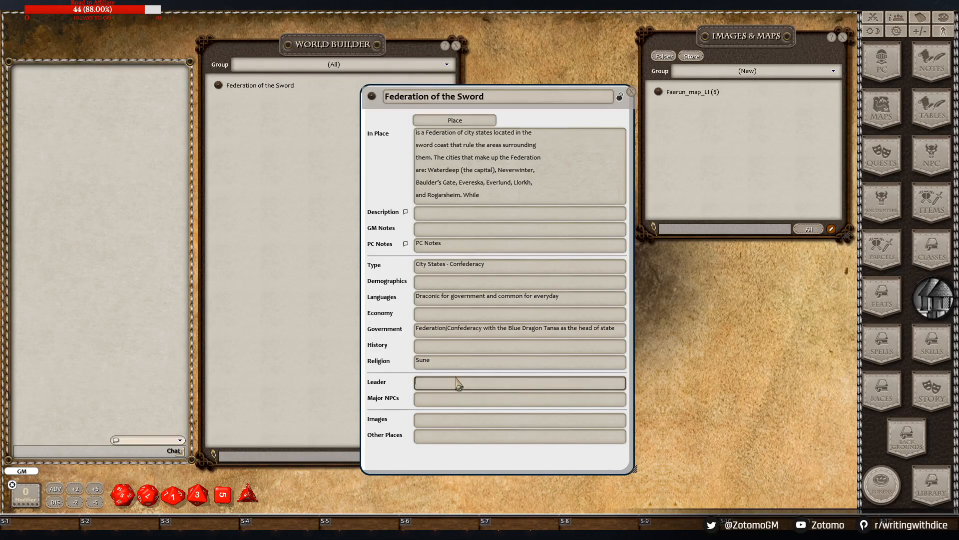
type("a the B")
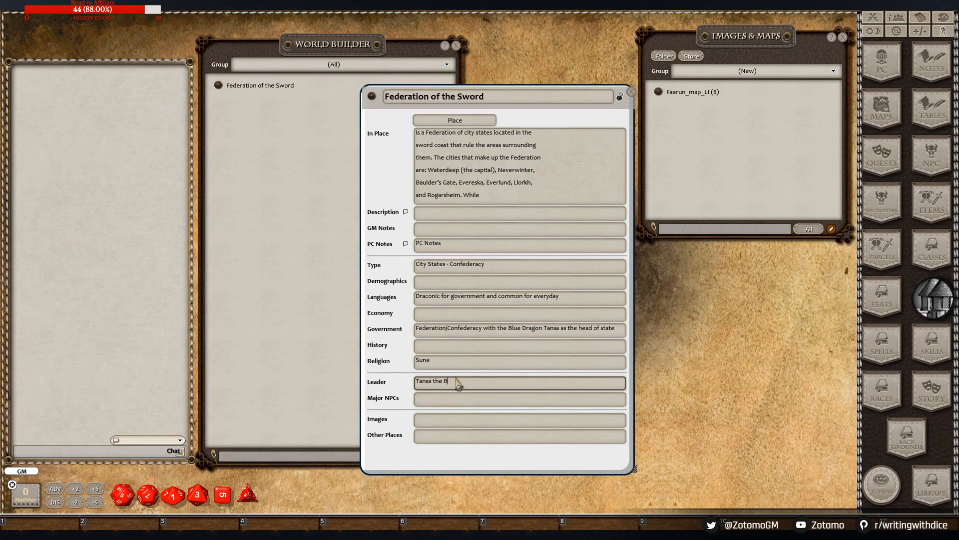
type("lue Dragon")
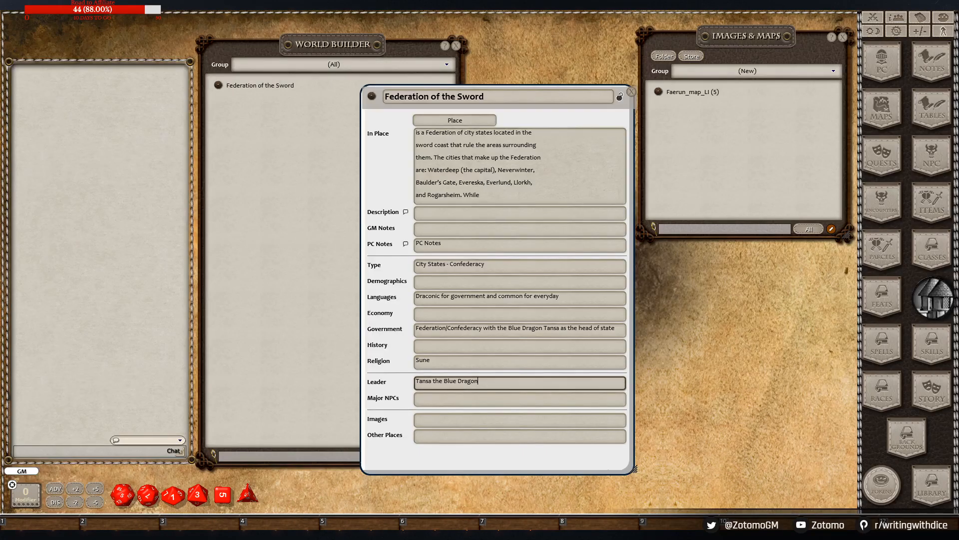
Shift the Federation of the Sword record slightly, away from the Images & Maps list
left_click(498, 399)
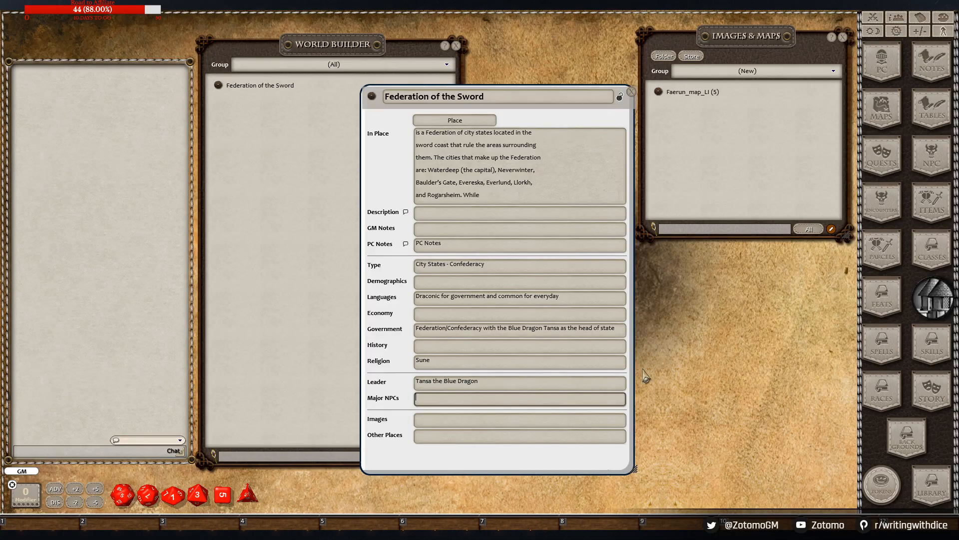
left_click(476, 422)
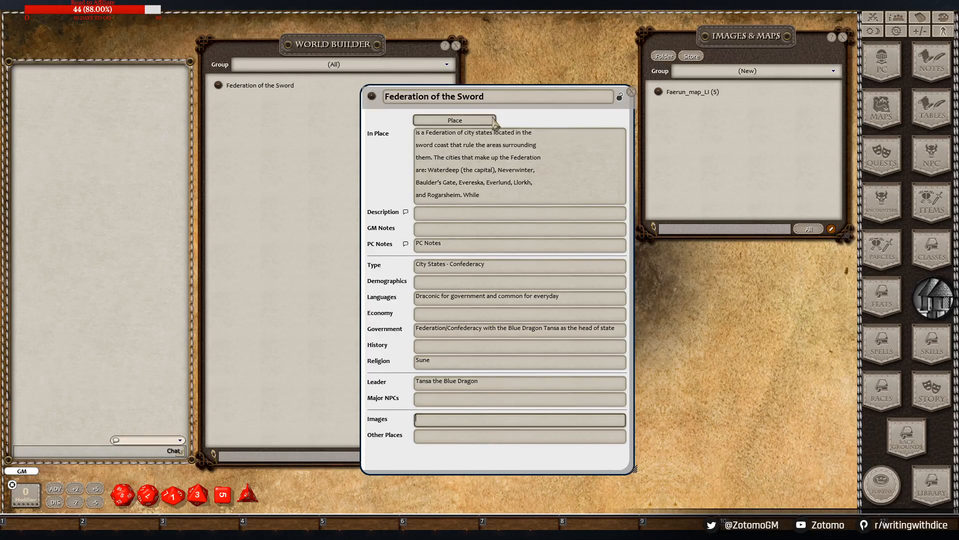
left_click_drag(534, 97, 495, 102)
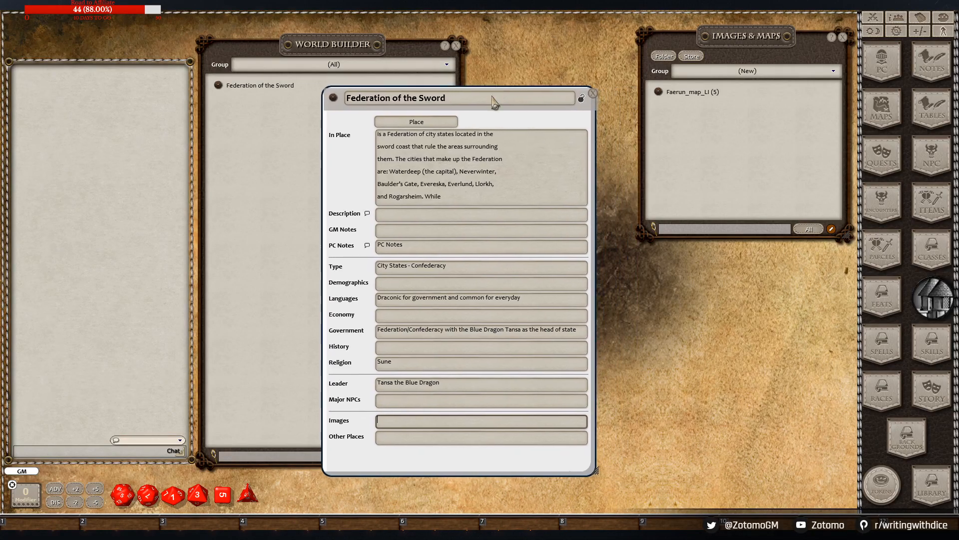
left_click(420, 439)
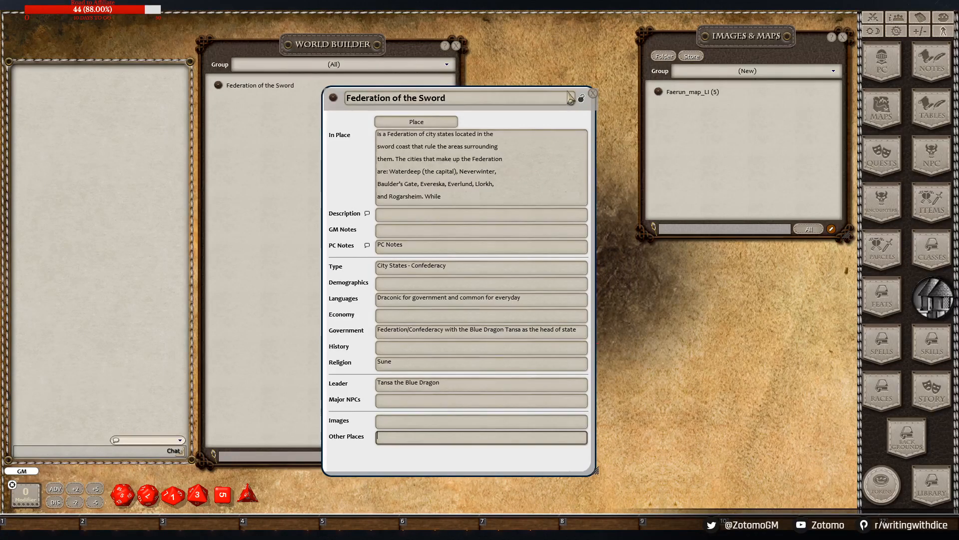
Fill in Demographics with the paragraph on varied races living in harmony, class outweighing race, and humans, elves and dwarfs being most common
left_click(569, 97)
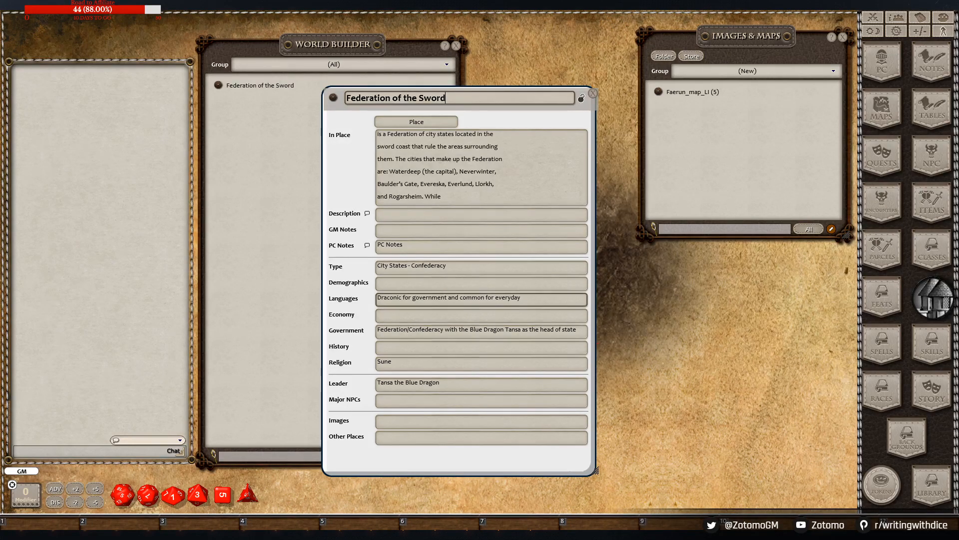
left_click(393, 287)
type("The People of The Federation are varied. Due to the reign of Dragons, the various races are mixed and live in harmony with one another. Class and profession have a higher importance and social bearing than does race. In the federation the most common races found are humans, elves, and dwarfs. the other races can be found, often easily, but are not are numerous.")
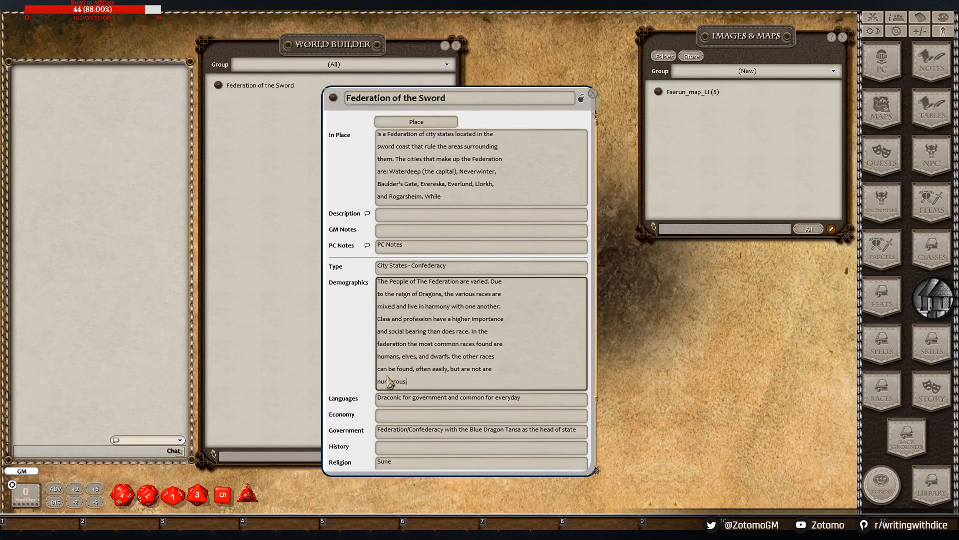
Remove the line breaks inside the Demographics text so it reads as one continuous paragraph, with a space between "Due" and "to"
key("BackSpace")
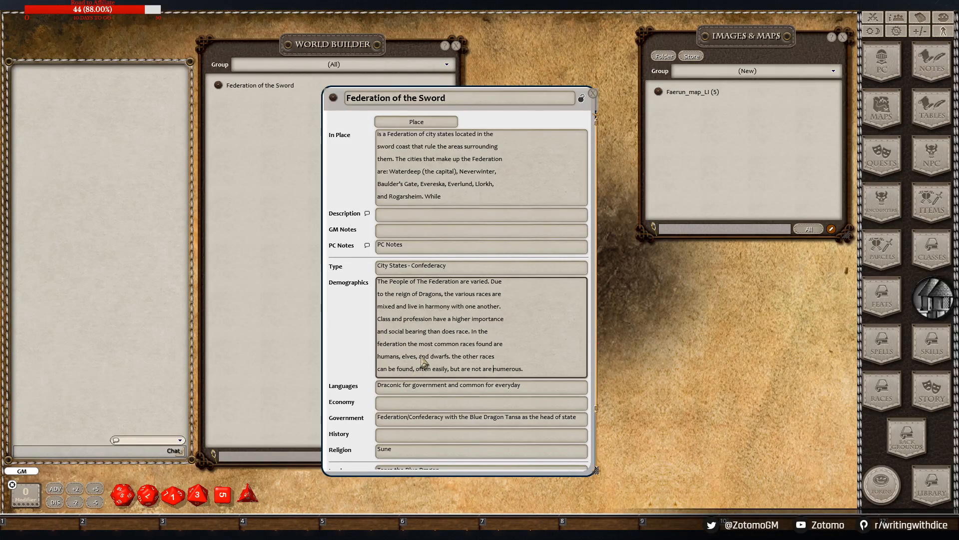
key("BackSpace")
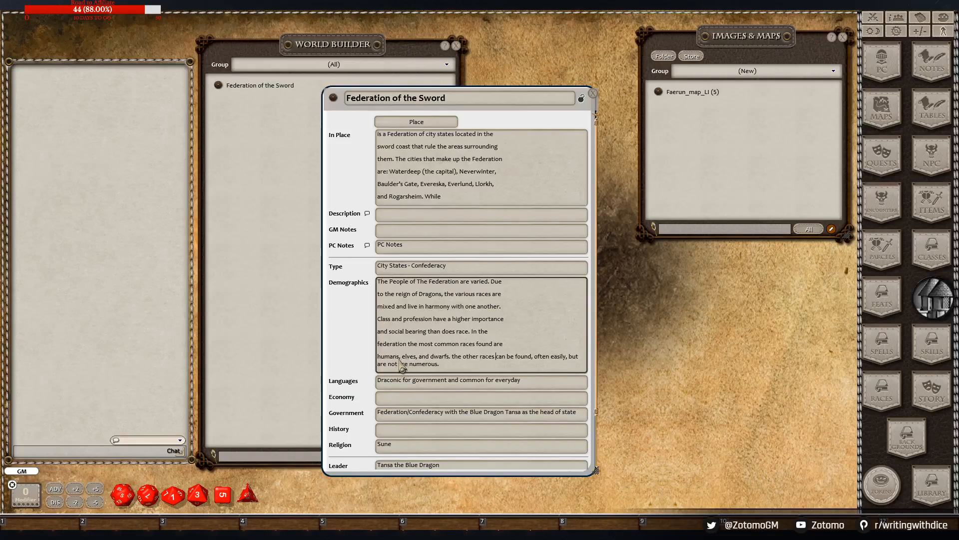
left_click(378, 356)
key("BackSpace")
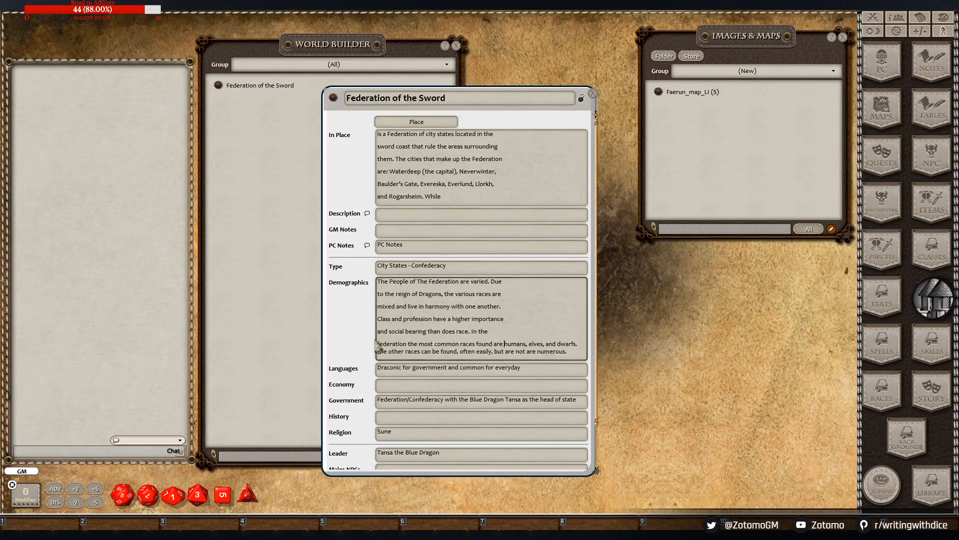
left_click(379, 343)
key("BackSpace")
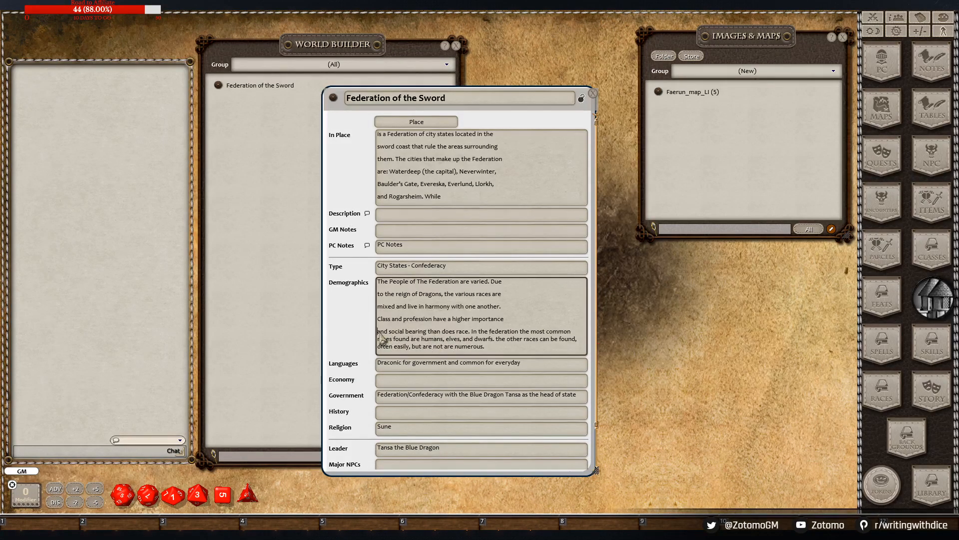
left_click(378, 331)
key("BackSpace")
left_click(378, 319)
key("BackSpace")
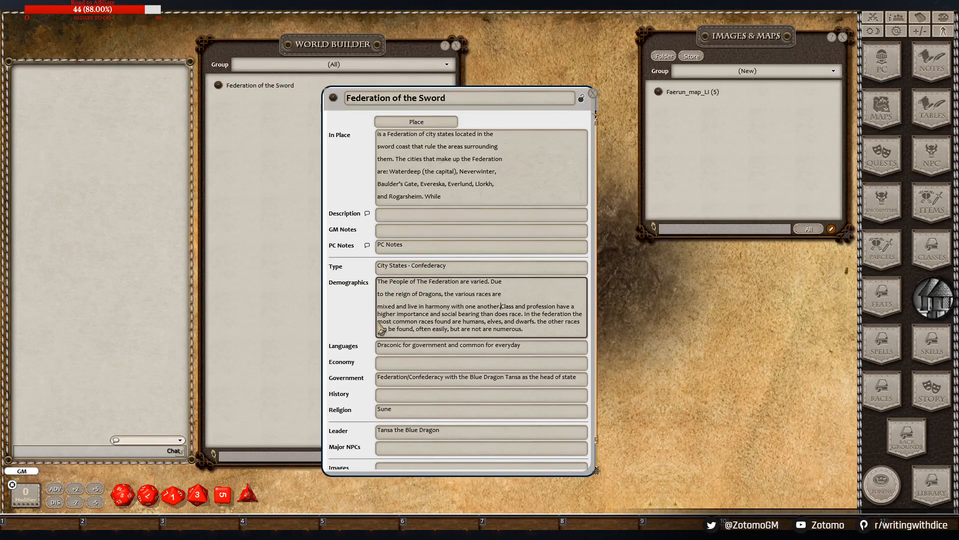
left_click(379, 306)
key("BackSpace")
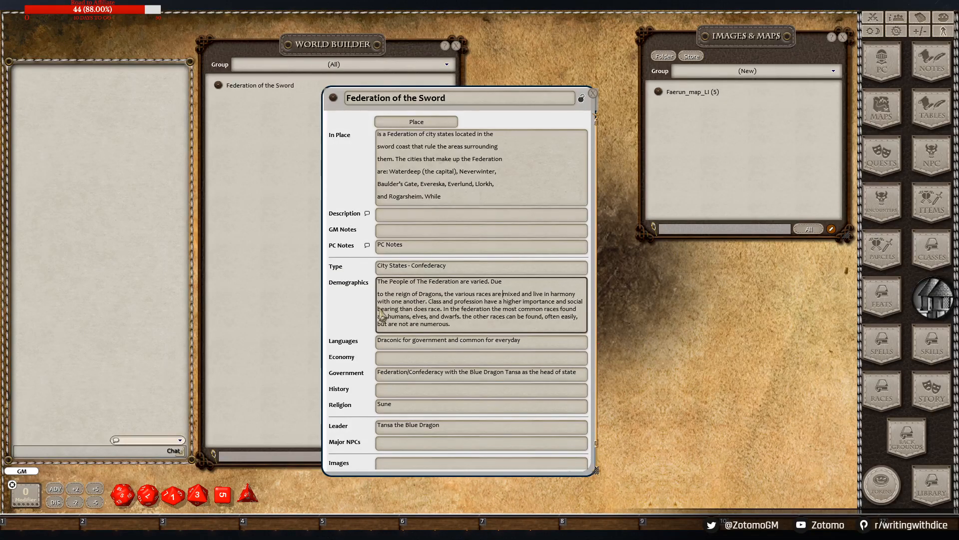
left_click(378, 295)
key("BackSpace")
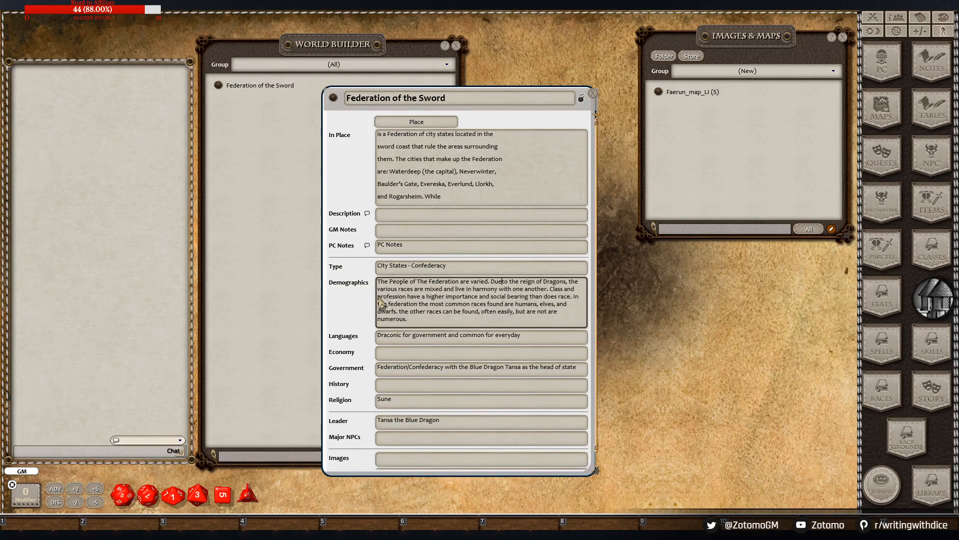
left_click(425, 310)
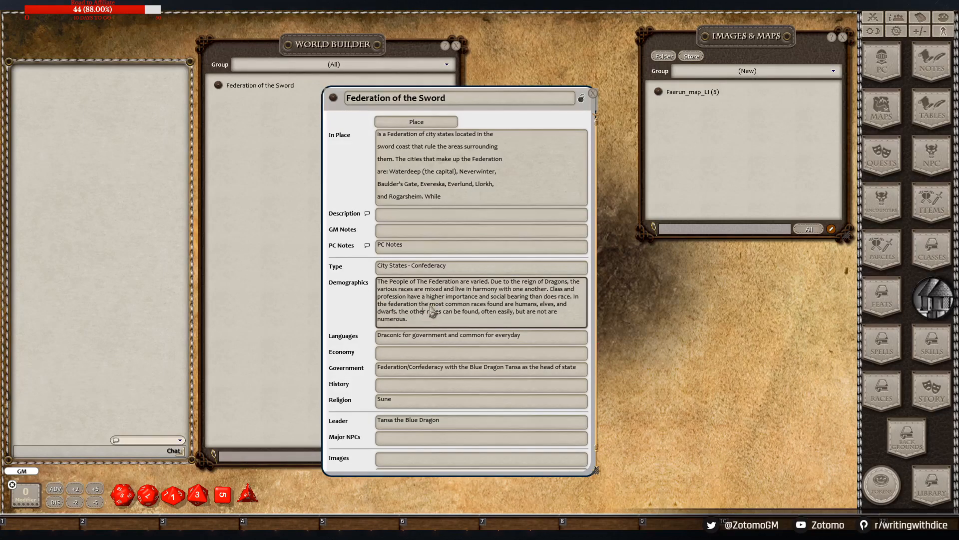
Join the broken lines of the In Place text into one paragraph and delete its opening word "is"
left_click(378, 196)
key("BackSpace")
left_click(378, 184)
key("BackSpace")
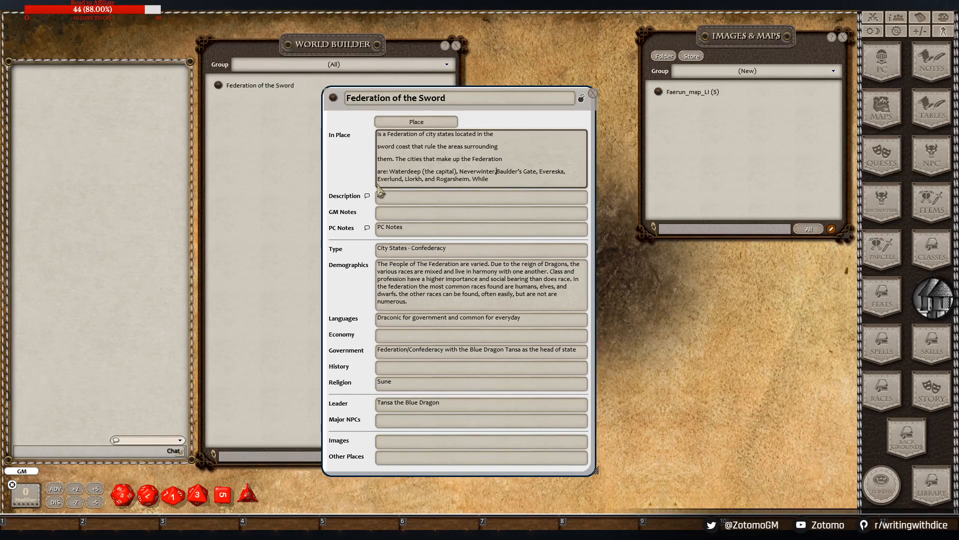
left_click(378, 171)
key("BackSpace")
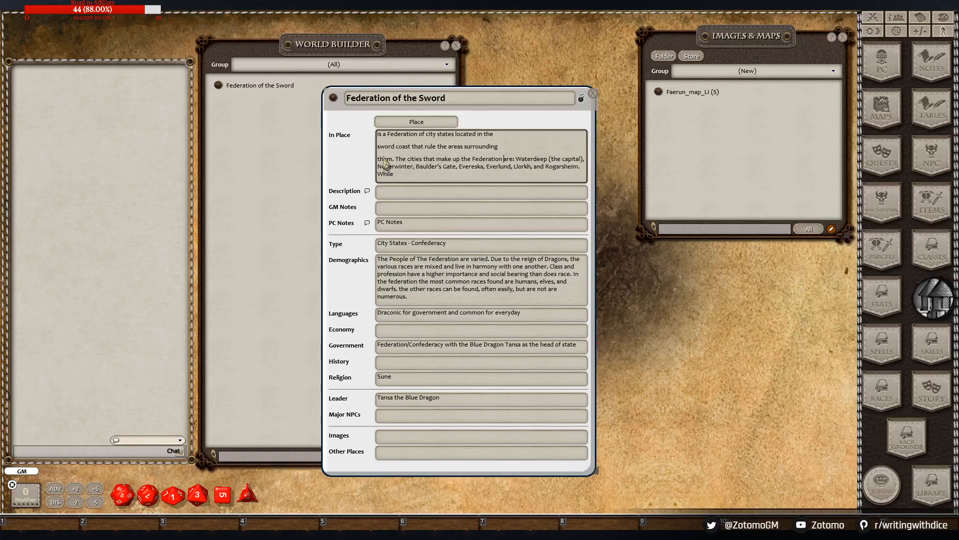
left_click(379, 159)
key("BackSpace")
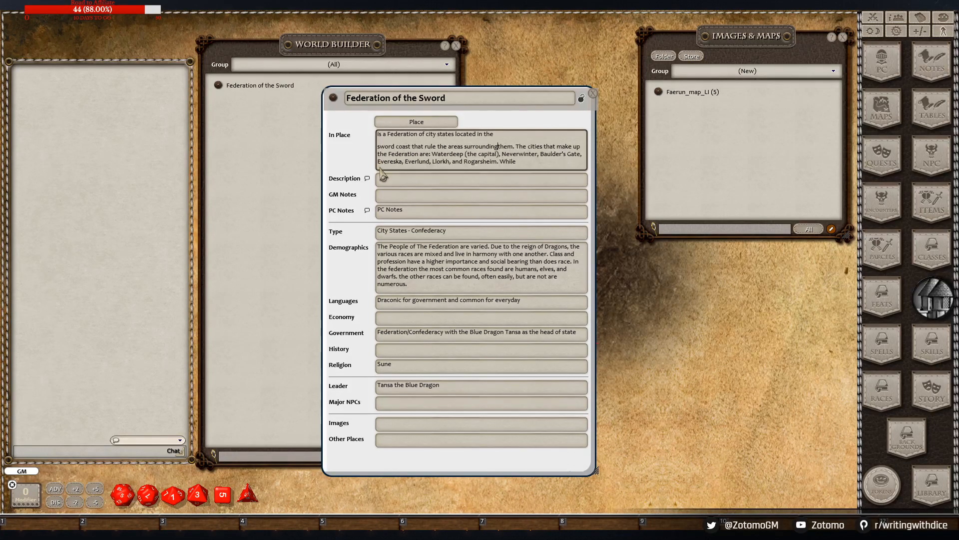
key("BackSpace")
key("BackSpace")
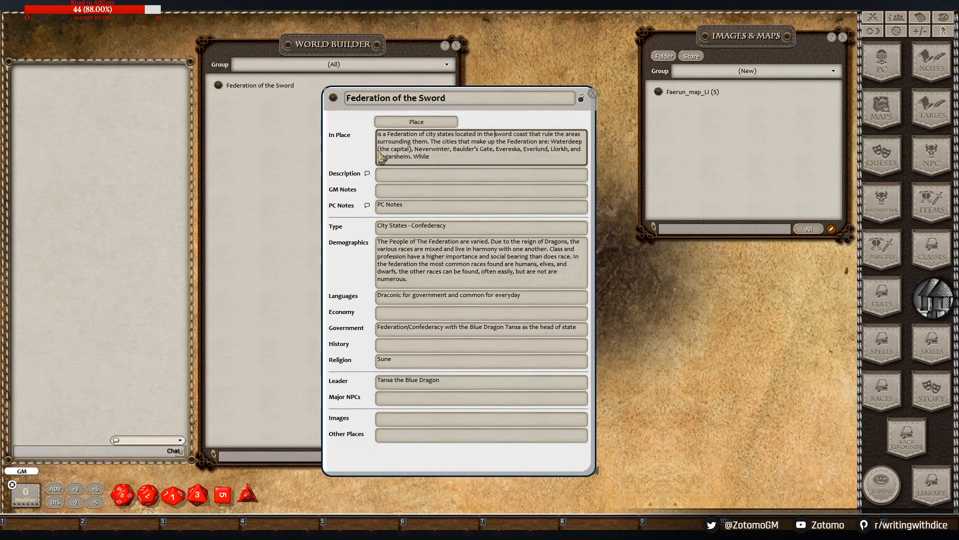
left_click_drag(383, 134, 372, 135)
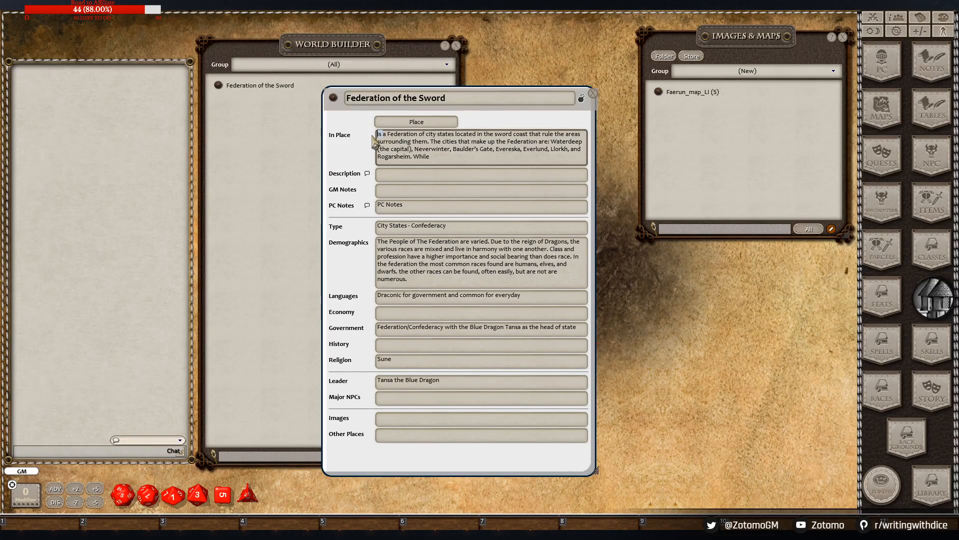
key("BackSpace")
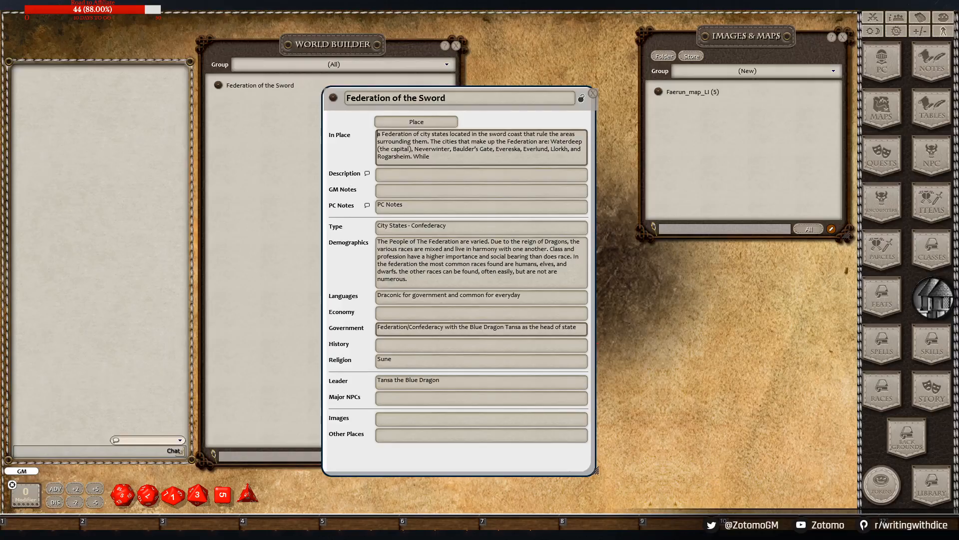
Append to Government the Council of Seven passage on city representatives, super majority laws and city seals, joining its broken lines into one paragraph
mouse_move(578, 329)
left_mouse_down()
mouse_move(450, 330)
mouse_move(577, 330)
left_mouse_up()
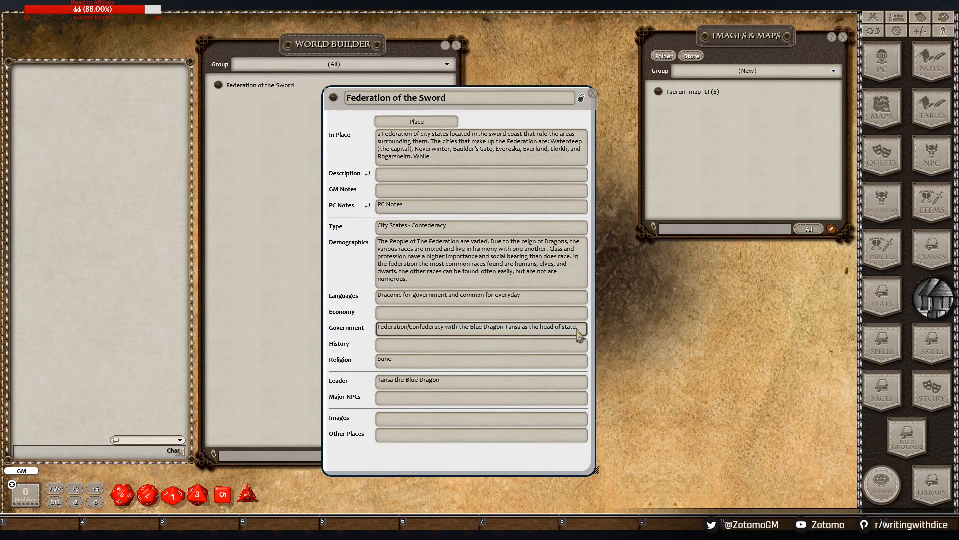
type("The Federation is run by the Council of Seven. Each of the Major cities in the Federation sends a representative to Waterdeep. all laws must be passed by a super majority. Each of the major cities have a seal assocaited with it.")
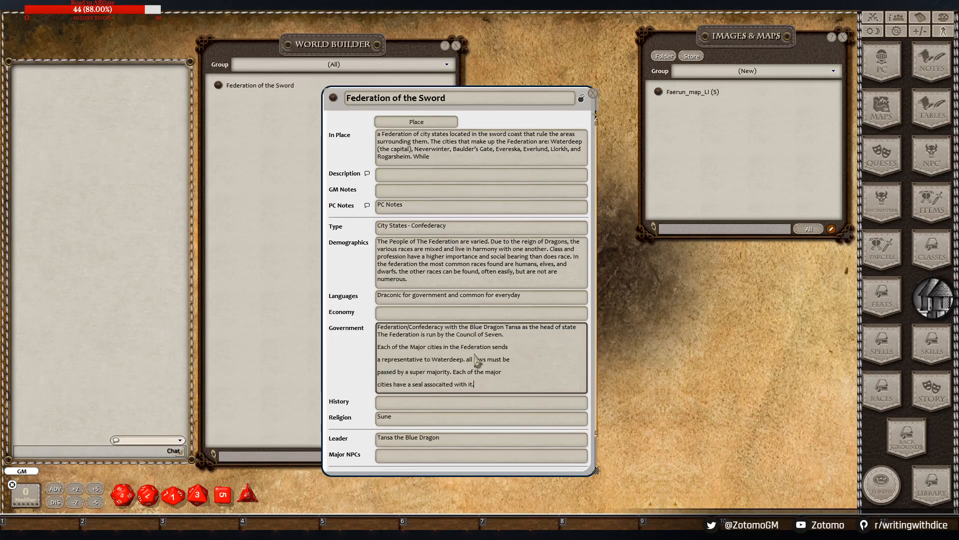
left_click(378, 384)
key("BackSpace")
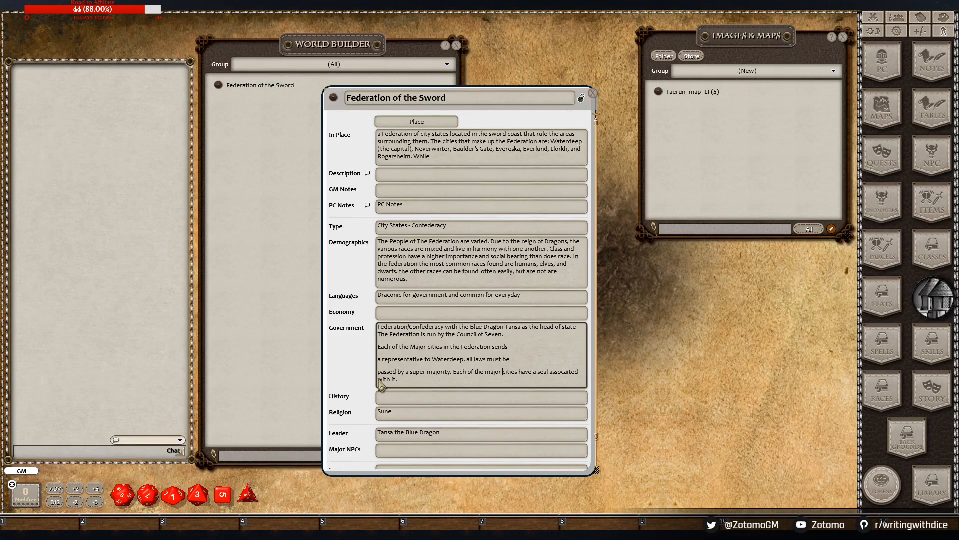
left_click(378, 372)
key("BackSpace")
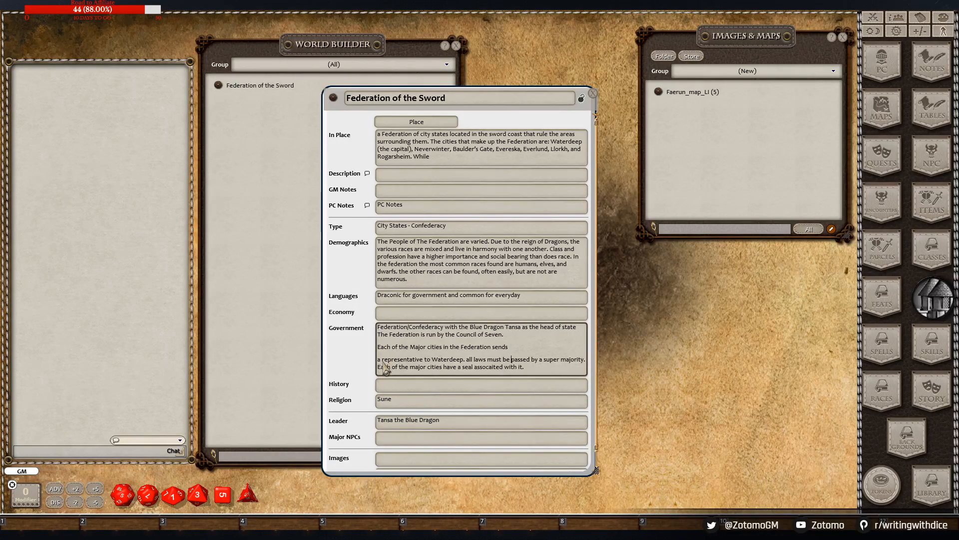
left_click(379, 360)
key("BackSpace")
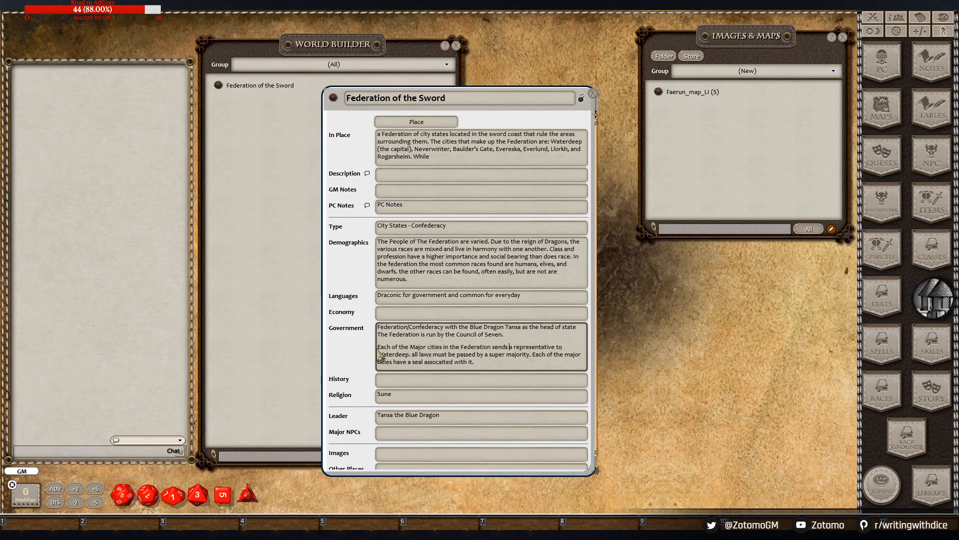
left_click(378, 349)
key("BackSpace")
Split the Government text so the Council of Seven passage starts on its own line after "head of state"
left_click(582, 327)
key("Return")
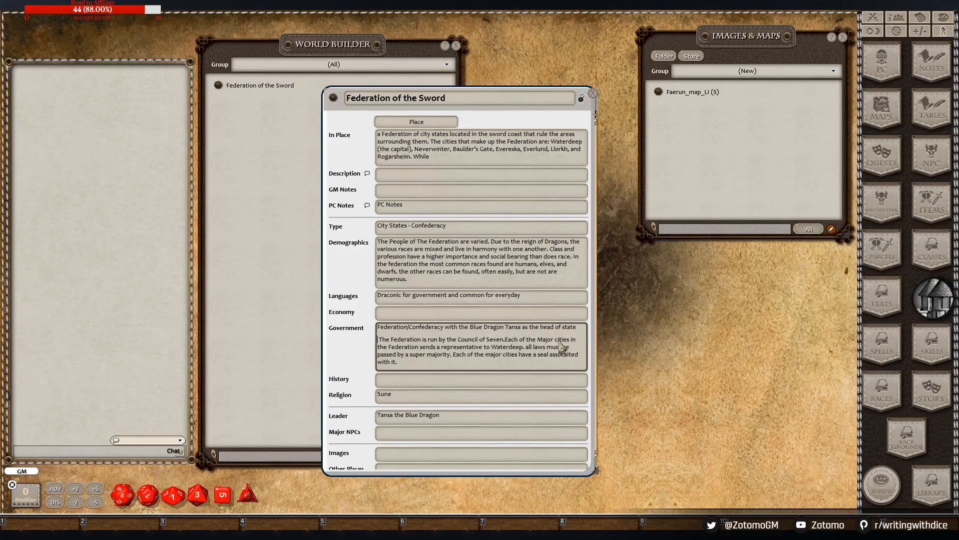
left_click(552, 369)
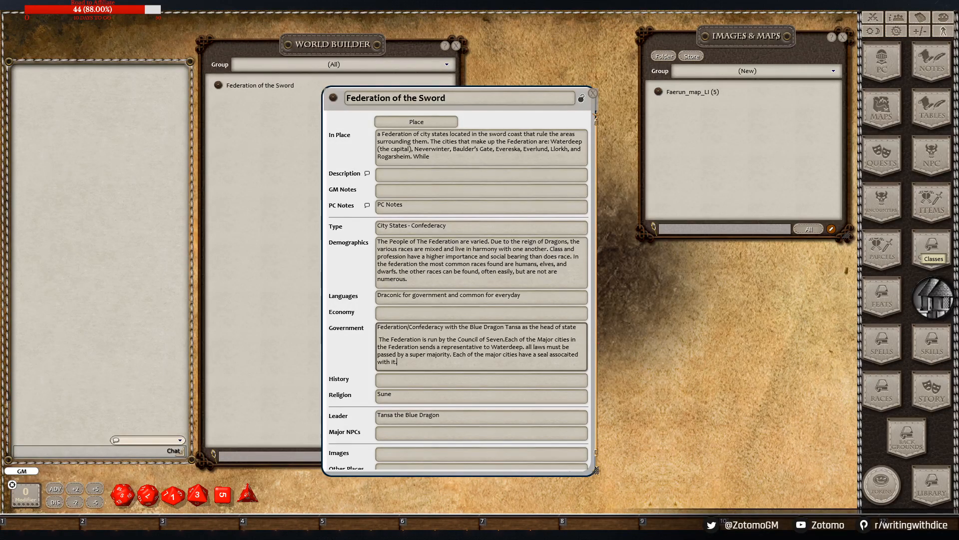
Close the Federation of the Sword world-builder record
scroll(480, 297, "down", 1)
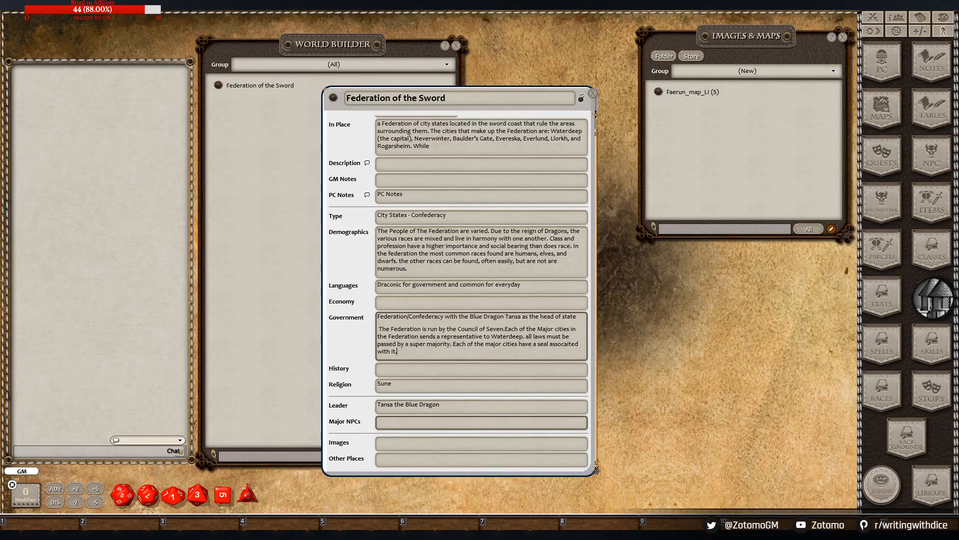
scroll(480, 422, "up", 1)
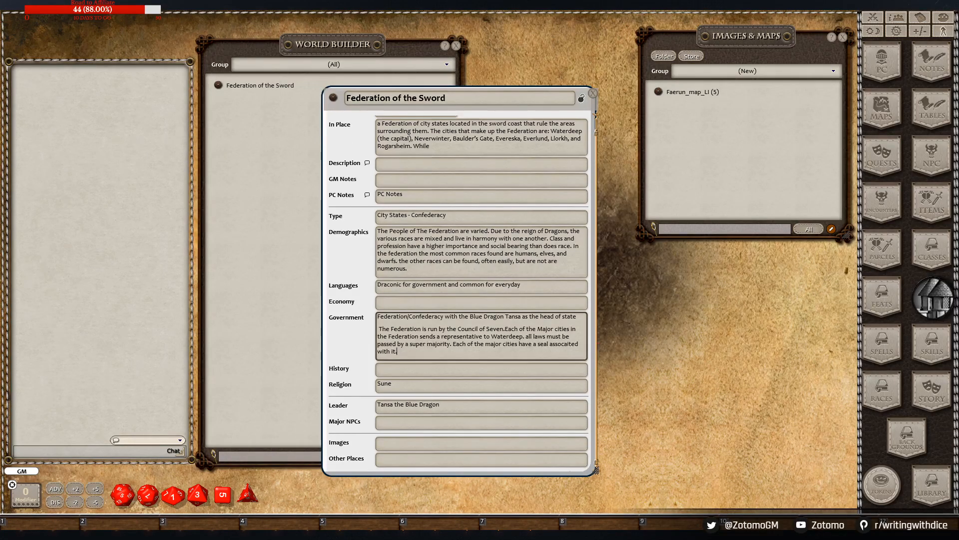
scroll(479, 315, "down", 1)
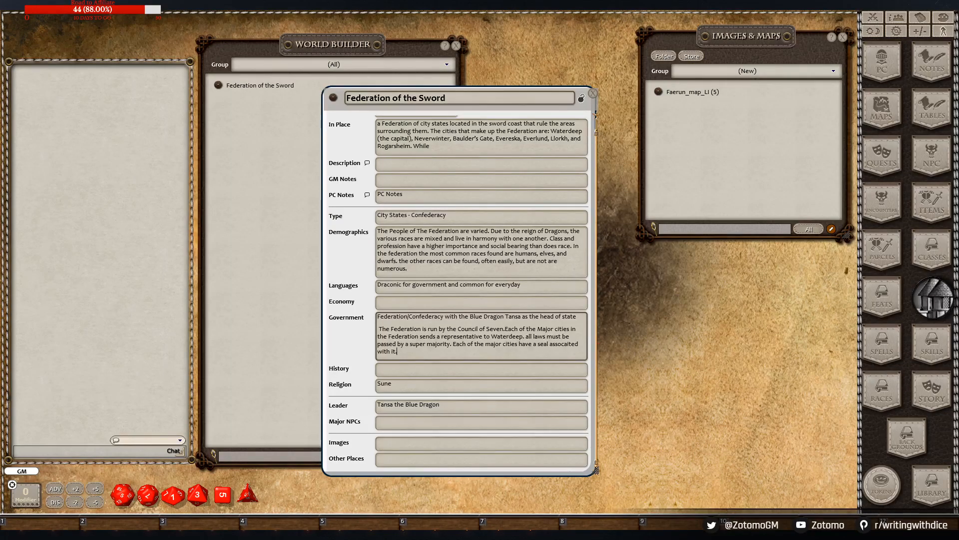
left_click_drag(540, 93, 511, 96)
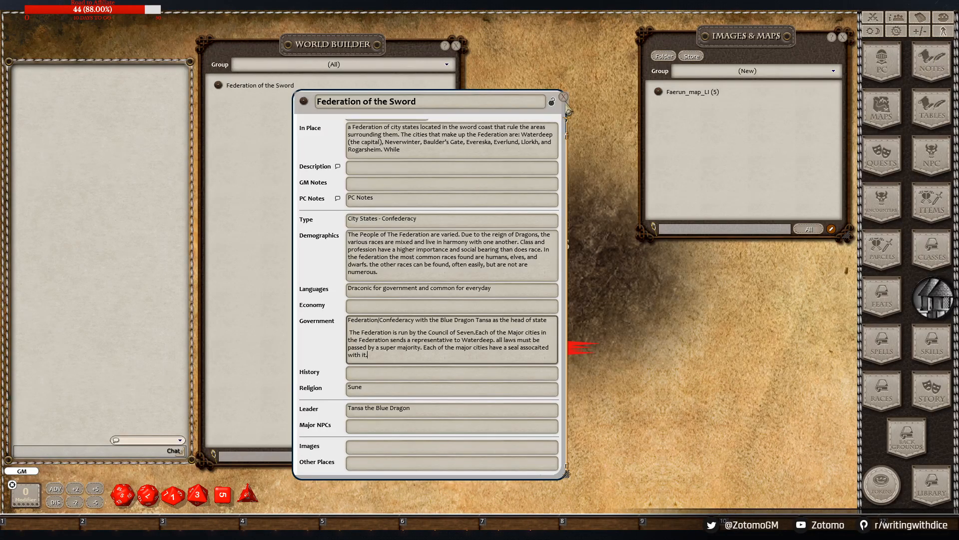
left_click(563, 97)
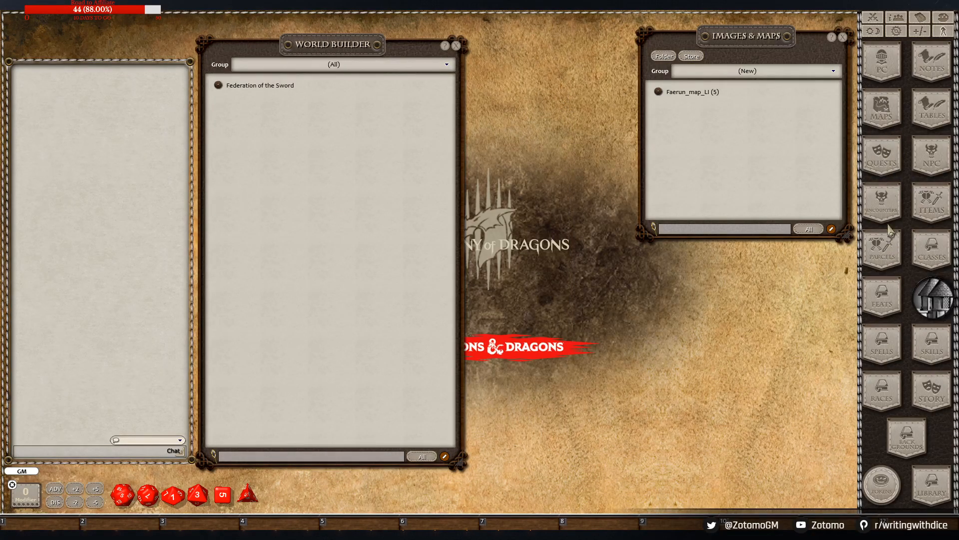
Open the Notes list and create a new note titled "Federation of the Sword"
left_click(932, 65)
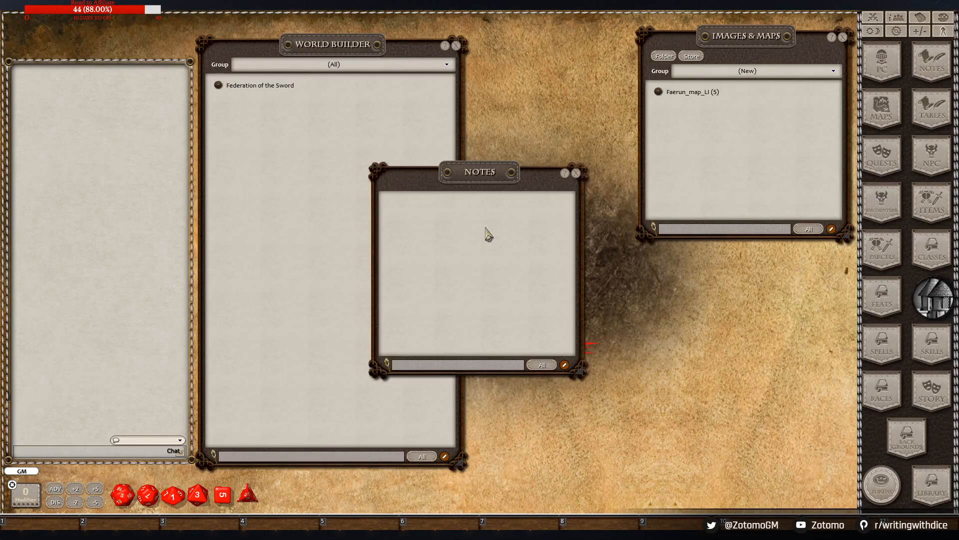
right_click(487, 232)
left_click(477, 275)
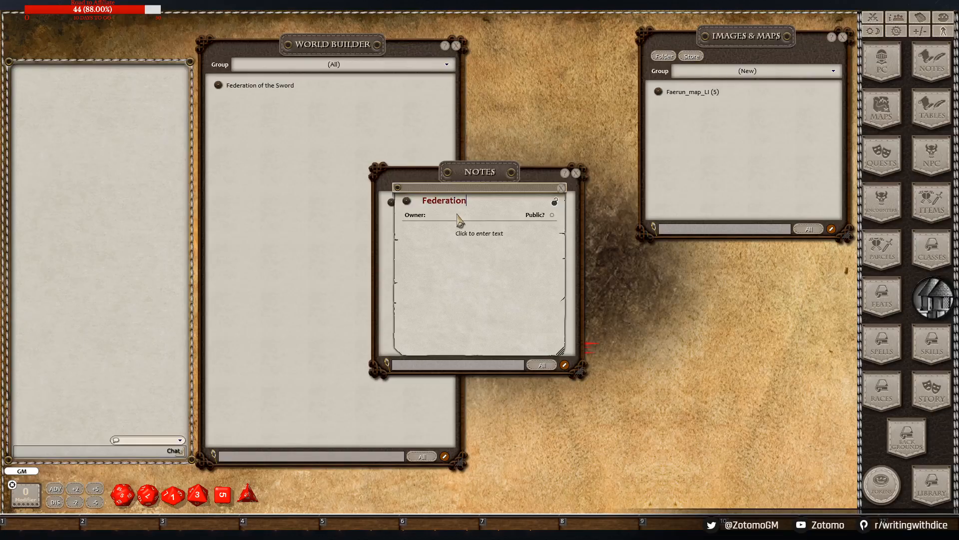
type("Federation of the Sword")
key("Tab")
Spread the World Builder list, the new note and the Notes list side by side so they no longer overlap
left_click_drag(507, 190, 724, 306)
left_click_drag(544, 174, 660, 30)
left_click_drag(416, 50, 234, 51)
left_click_drag(697, 308, 384, 63)
right_click(171, 132)
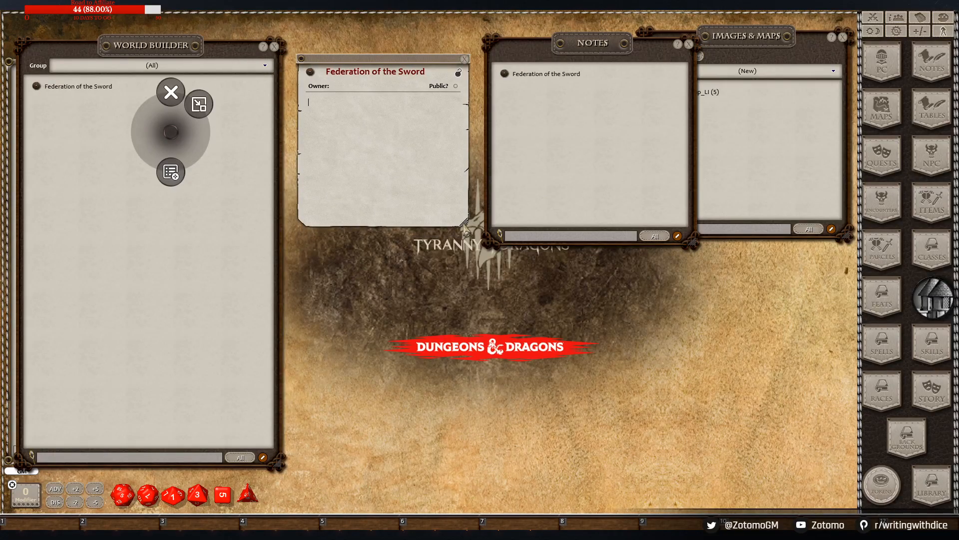
left_click(443, 265)
Enlarge the Federation of the Sword note clear of the Notes list and add its shortcut to the first hotbar slot
left_click_drag(471, 229, 548, 410)
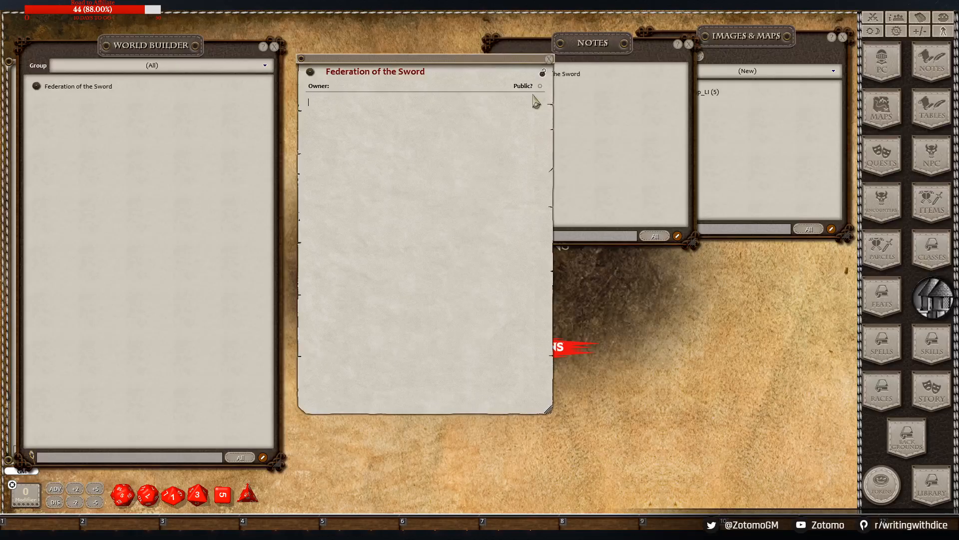
left_click_drag(518, 59, 546, 67)
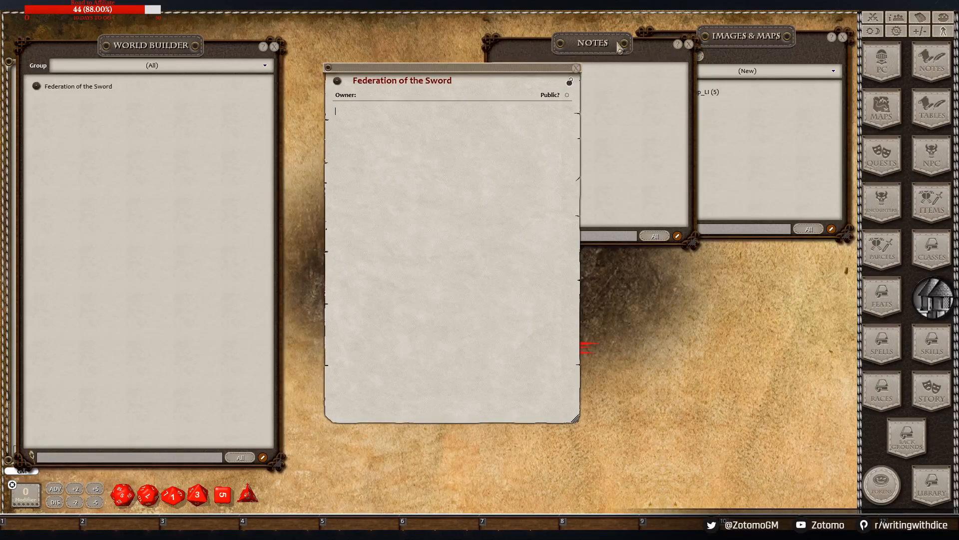
left_click_drag(617, 43, 740, 46)
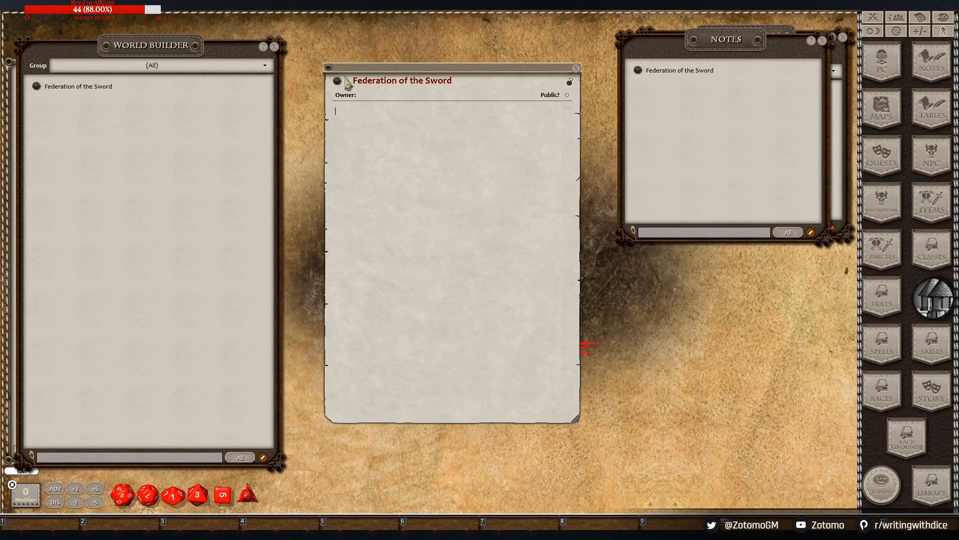
left_click_drag(337, 80, 60, 522)
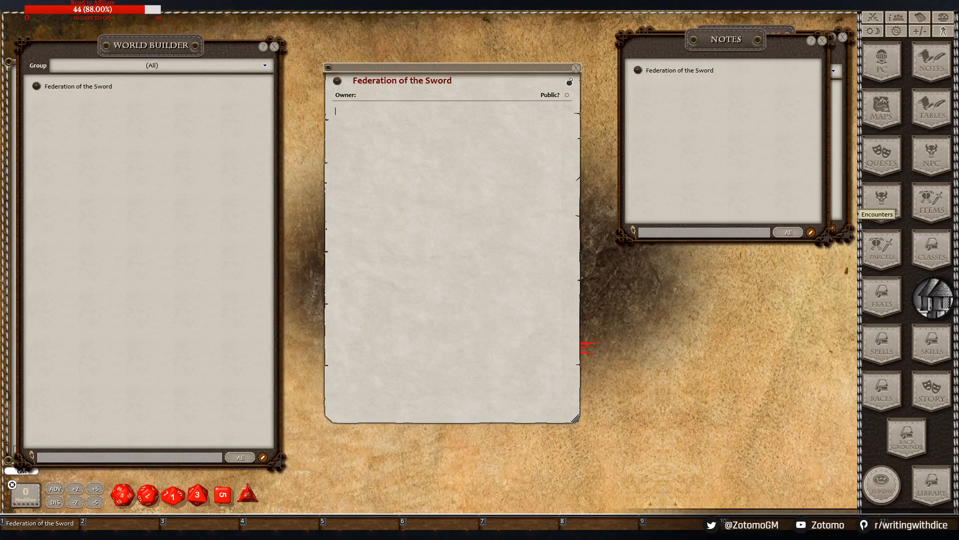
Enter the headings "Culture" and "Titles and Privileges" in the Federation of the Sword note, with blank lines between them
right_click(343, 111)
left_click(389, 159)
type("Cu")
type("lture   ")
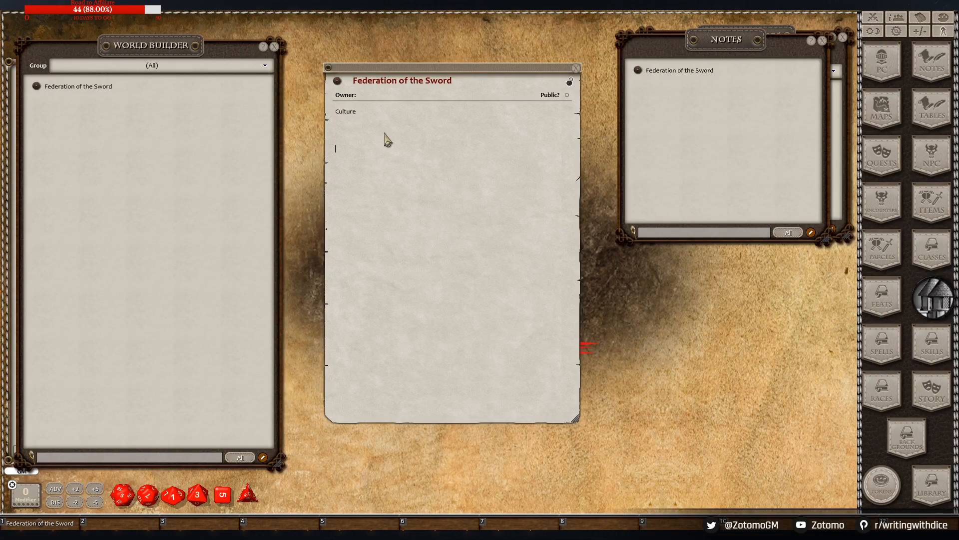
type("Titles and Privileges")
key("Return")
key("Return")
Insert the heading "Politics" between Culture and Titles and Privileges, and add "Special Titles" as the last heading of the note
key("Up")
key("Up")
type("Politicas")
key("Return")
key("BackSpace")
key("Return")
key("BackSpace")
key("BackSpace")
key("BackSpace")
type("s")
key("Return")
key("Return")
left_click(411, 224)
type("Special Title")
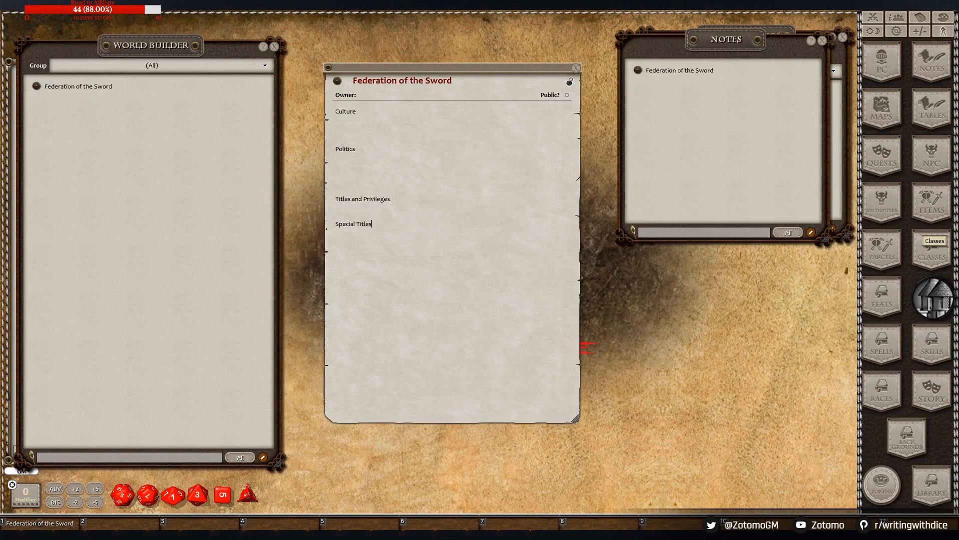
Add the headings "Nobility" and "Current Houses of Neverwinter" below Special Titles in the note, separated by blank lines
key("Return")
type("Nobility")
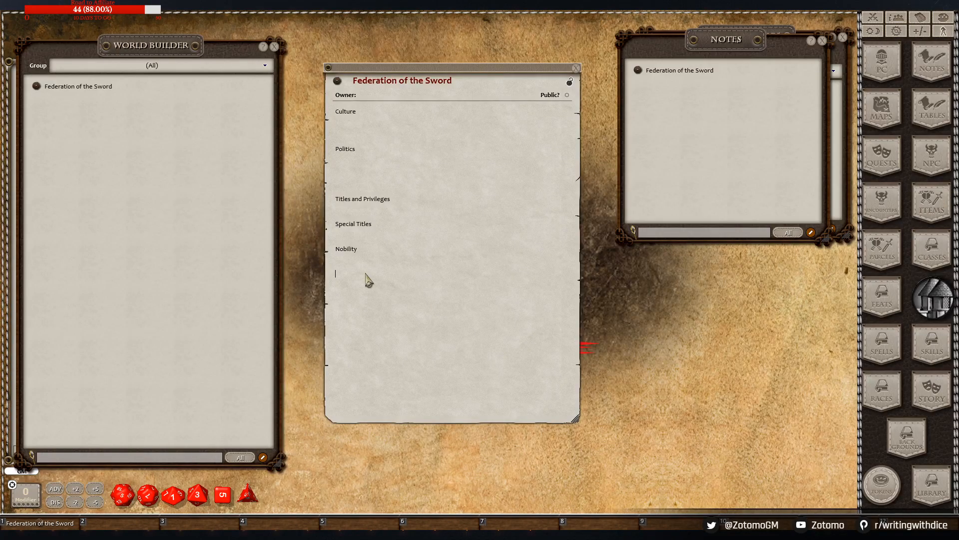
type("Current ")
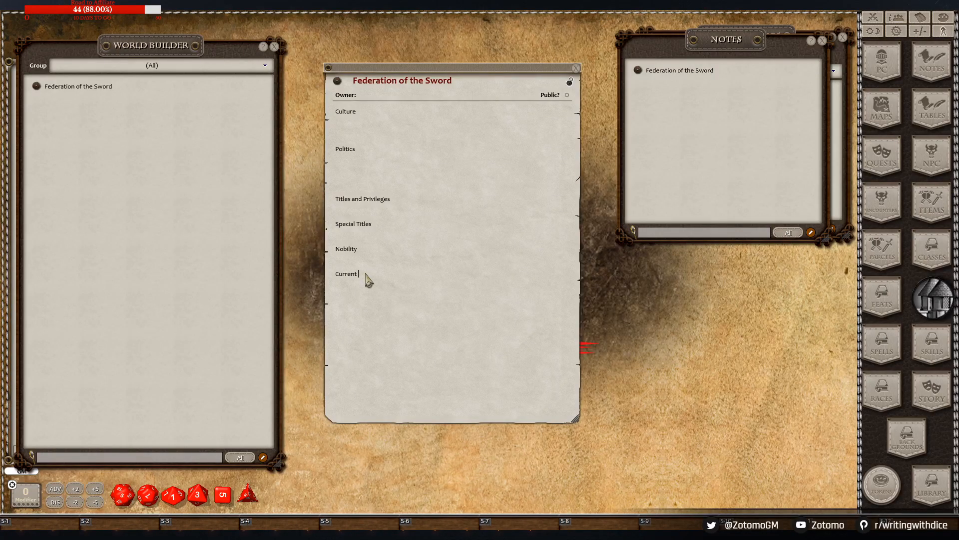
type("Houses of ")
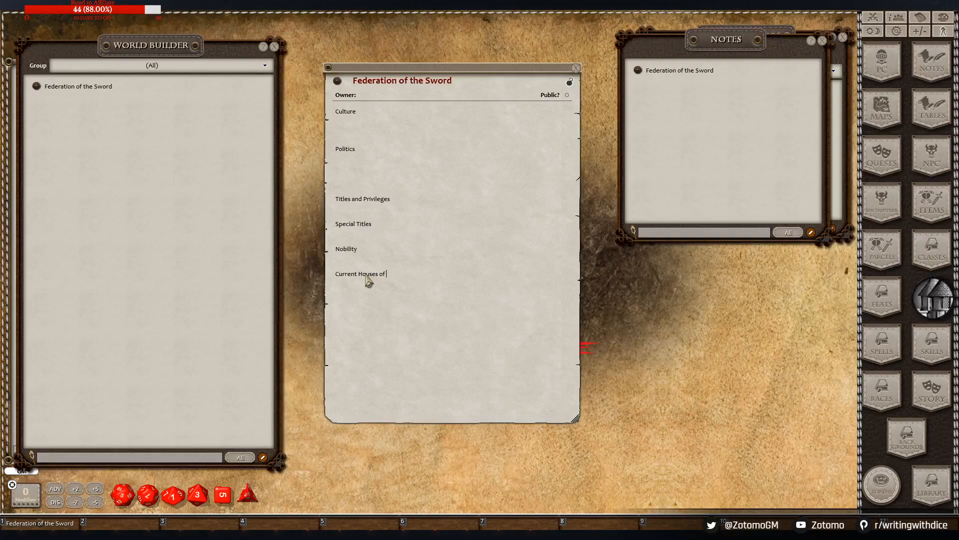
type("Neverwinter")
Insert the heading "Great Cities" between Politics and Titles and Privileges, and add "Military" as the last heading
left_click(357, 176)
type("Great Cities")
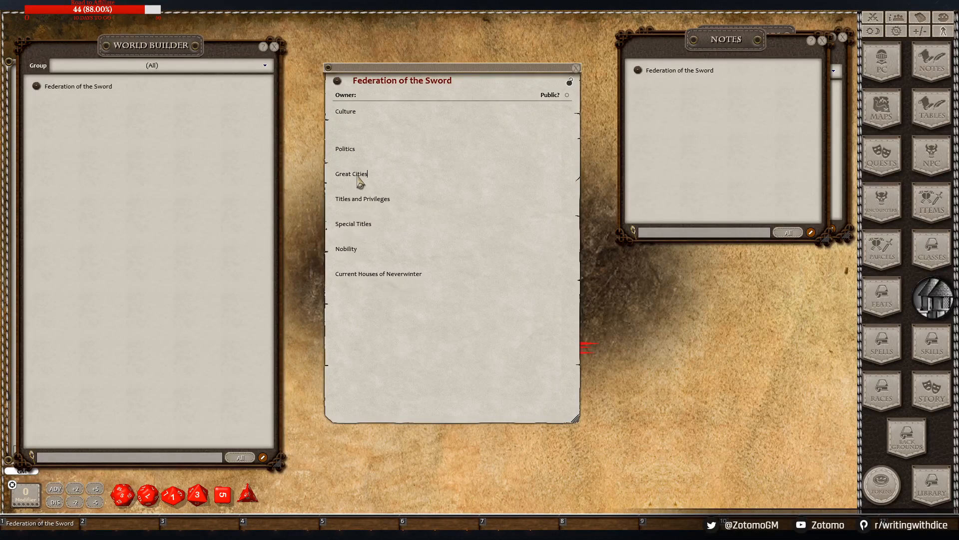
key("Down")
type("Military")
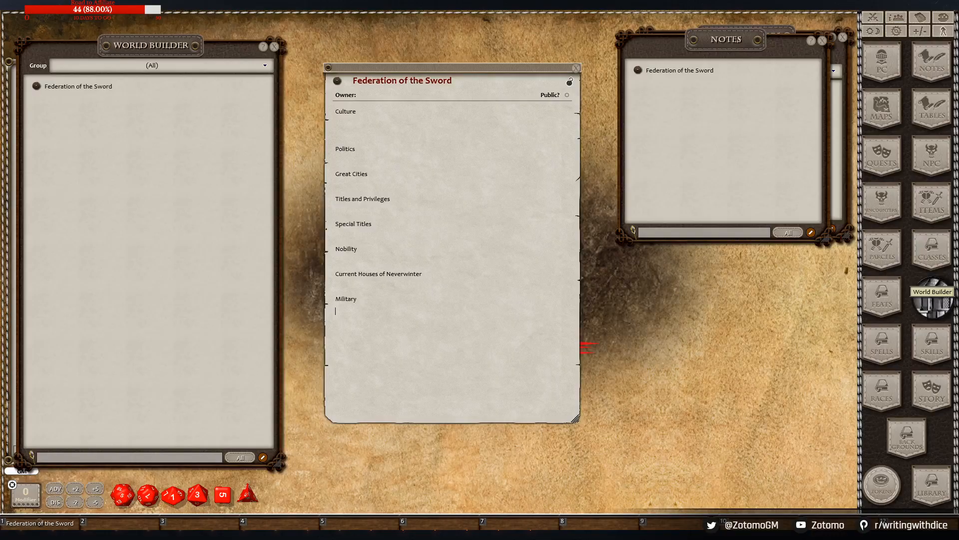
left_click(341, 123)
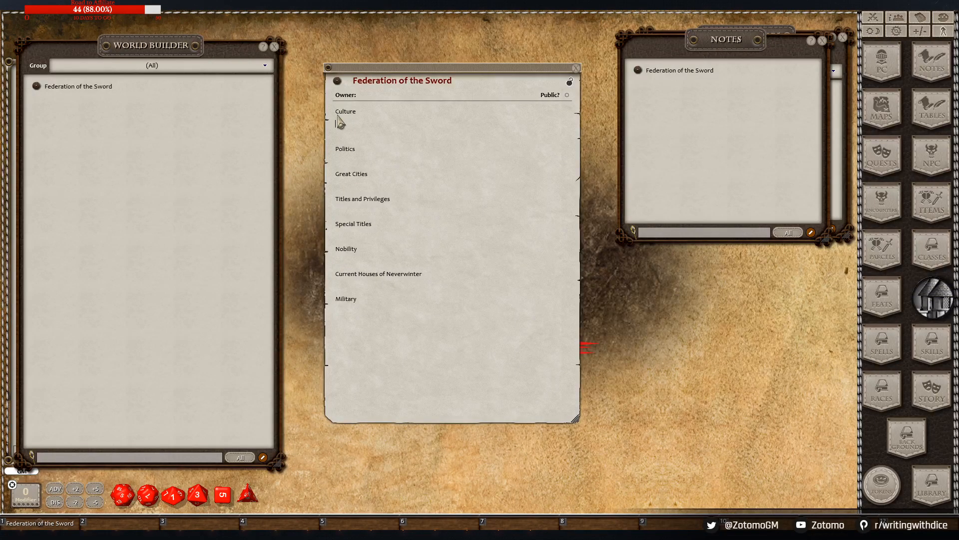
key("Return")
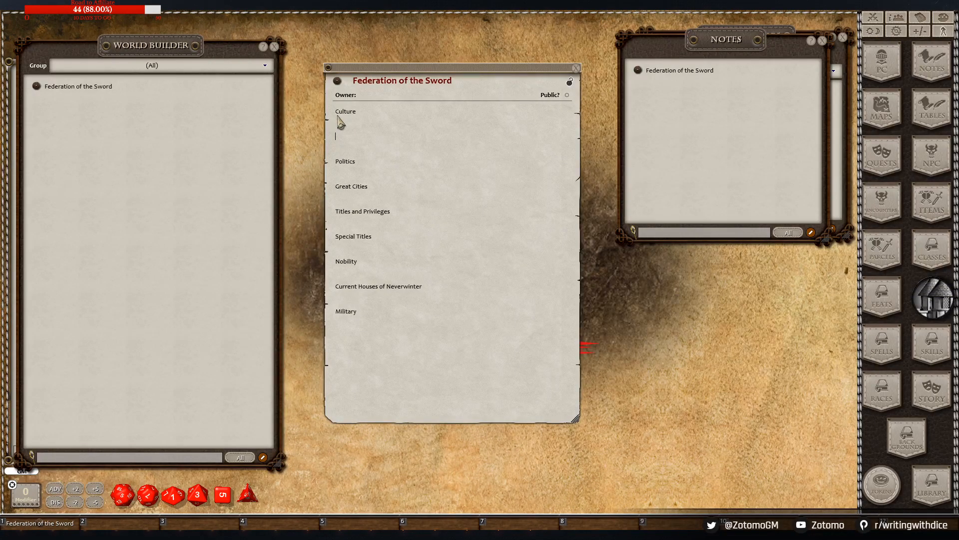
key("BackSpace")
Insert "The Blue Dragon" above Culture, followed by the text on the Ancient Blue Dragon Tansa and a blank line
left_click(336, 112)
key("Return")
key("Return")
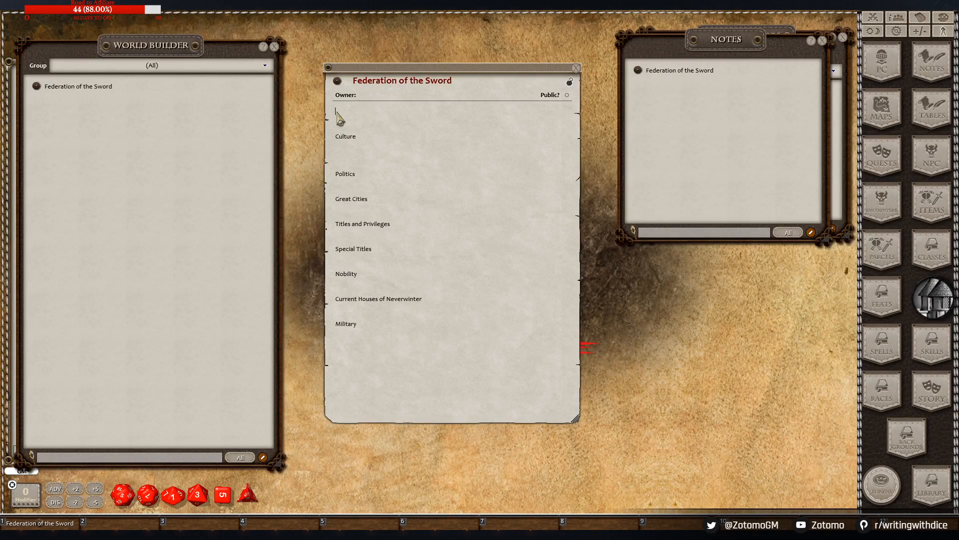
type("The Blue Dragon")
type("The Ancient Blue Dragon - Tansa Tansa is the current ruling Matriarch of the Blue Dragons and by default the ruler of the Federation of the Sword. She is known for her cunning and ability to root out corruption and treachery. she is slender for a dragon and enjoys watching over the city of Waterdeep from the Blue Hall, which is her lair. She tends to be a very hands on ruler and oversees almost every meeting of the Council of Seven.")
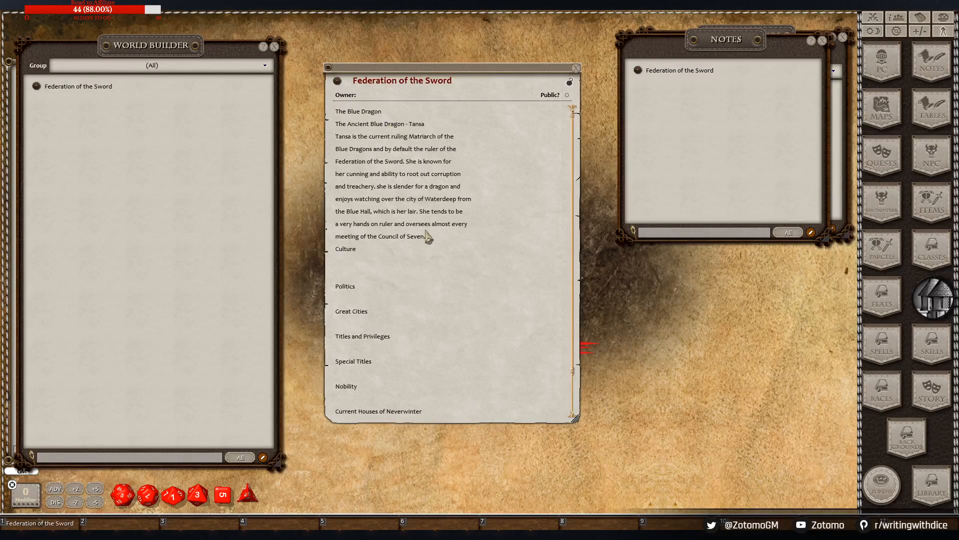
key("Return")
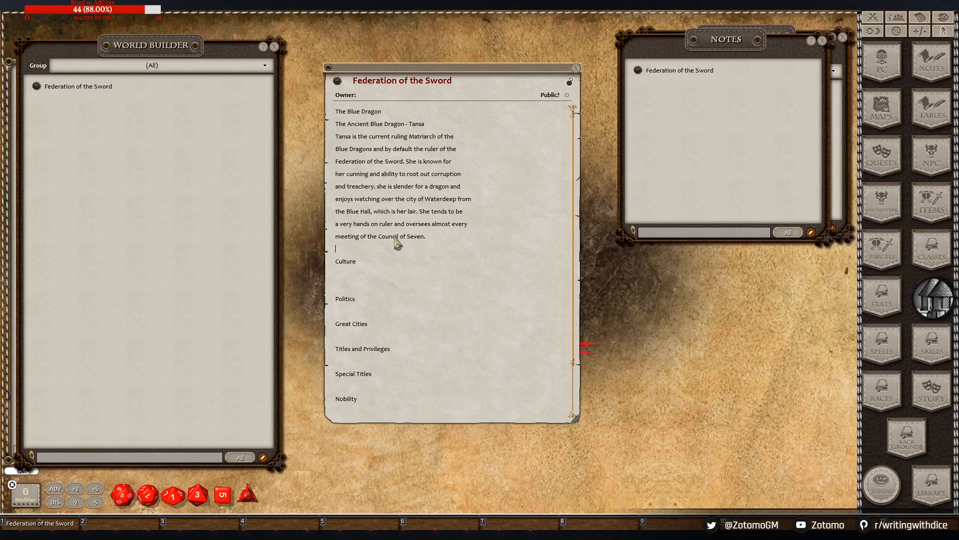
Join the last two broken lines of the Tansa text to the line ending "She tends to be"
left_click(336, 236)
key("BackSpace")
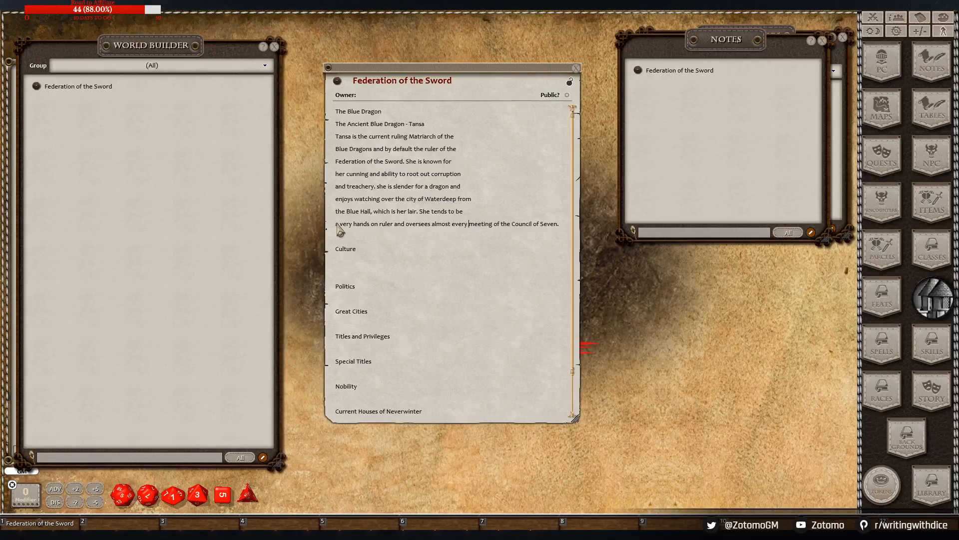
left_click(336, 224)
key("BackSpace")
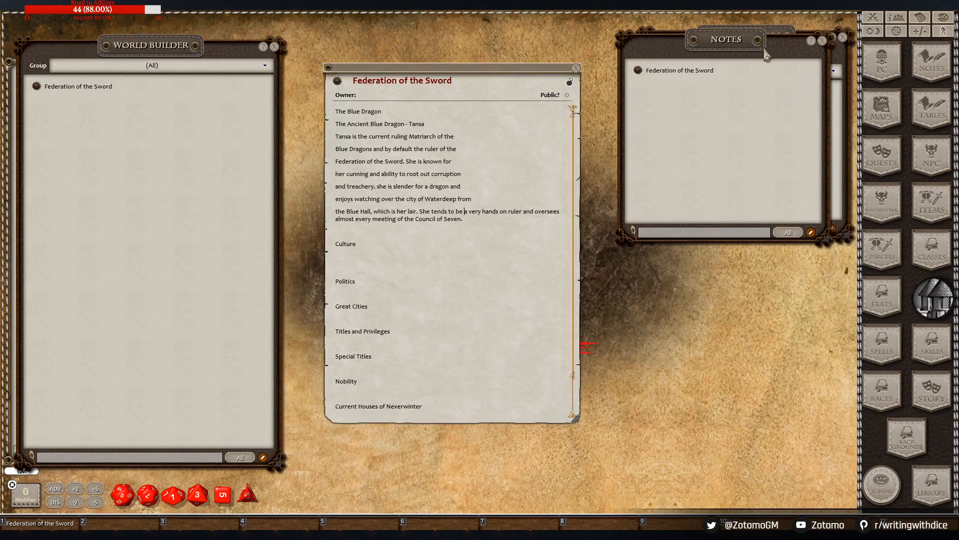
Move the Notes list below the Images & Maps list and shift Images & Maps slightly towards the note
left_click_drag(749, 46, 759, 288)
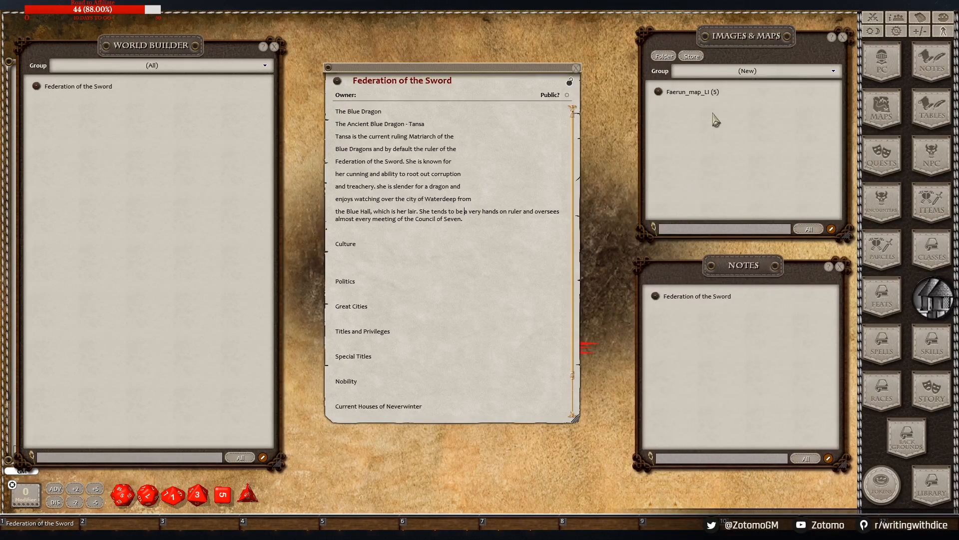
left_click_drag(745, 43, 729, 41)
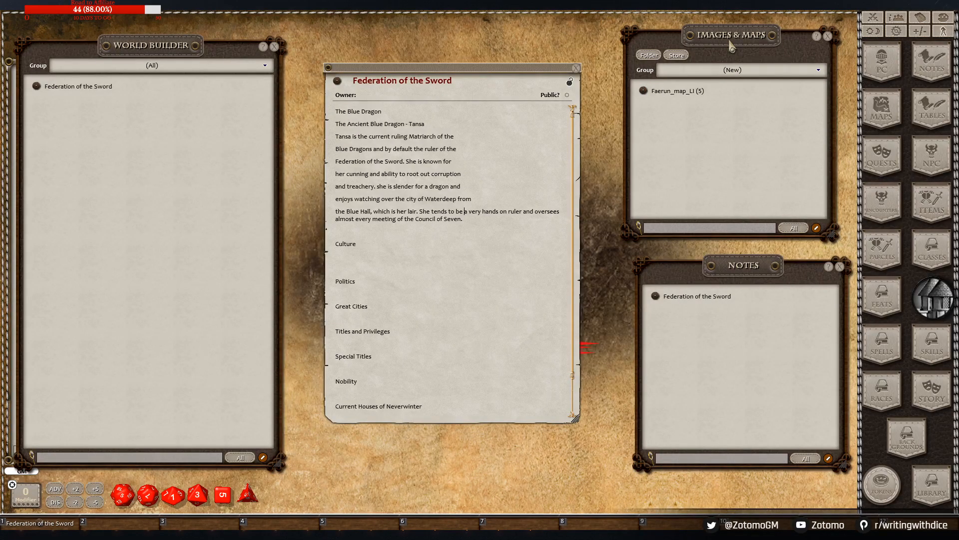
Join the broken lines of the Tansa text from "the Blue Hall" back to "Federation of the Sword. She is known for"
left_click(336, 213)
key("BackSpace")
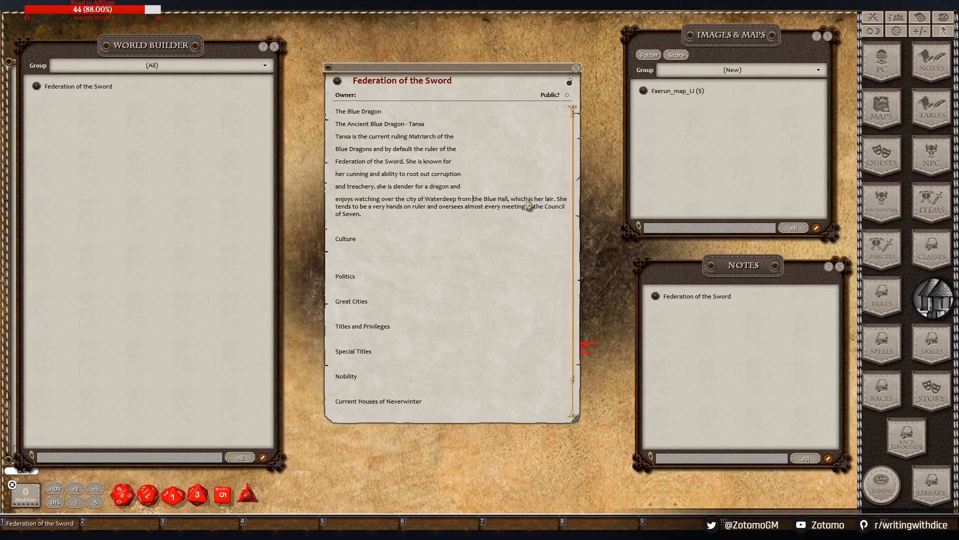
left_click(339, 200)
key("BackSpace")
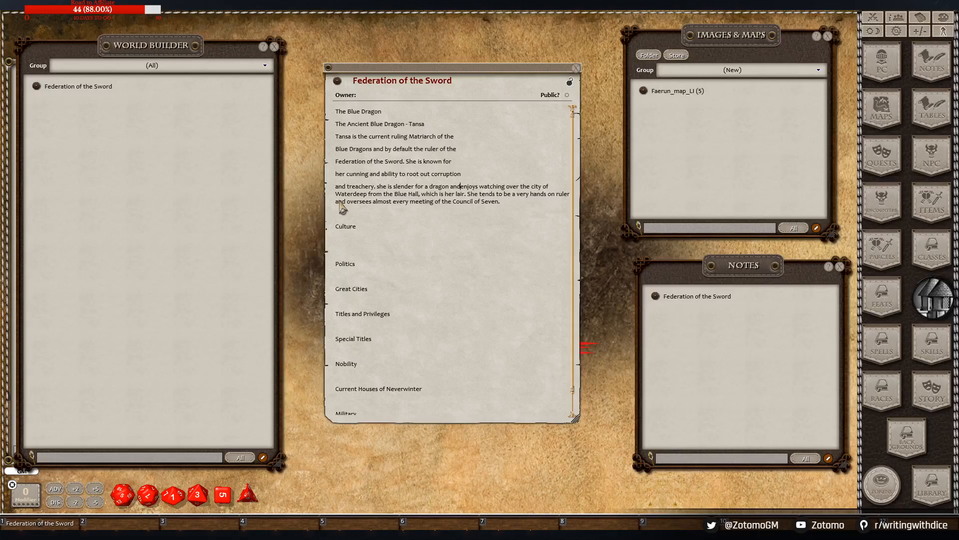
left_click(336, 188)
key("BackSpace")
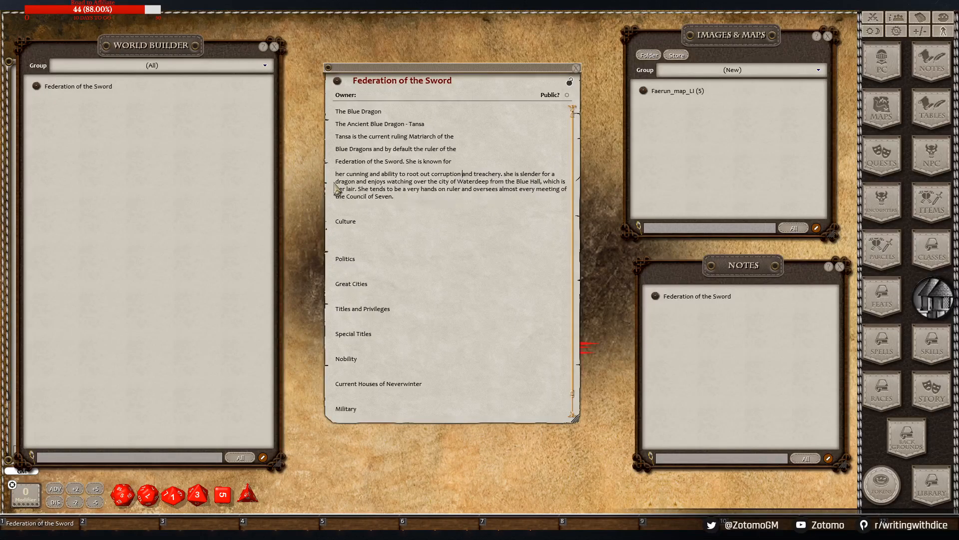
left_click(337, 175)
key("BackSpace")
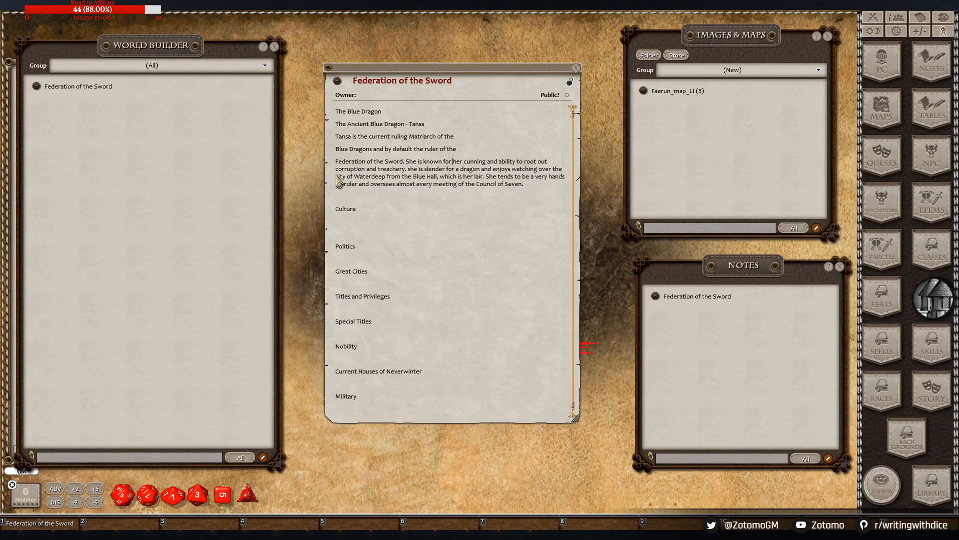
Join the remaining broken lines up to "The Ancient Blue Dragon - Tansa" and delete the repeated "Tansa"
left_click(338, 164)
key("BackSpace")
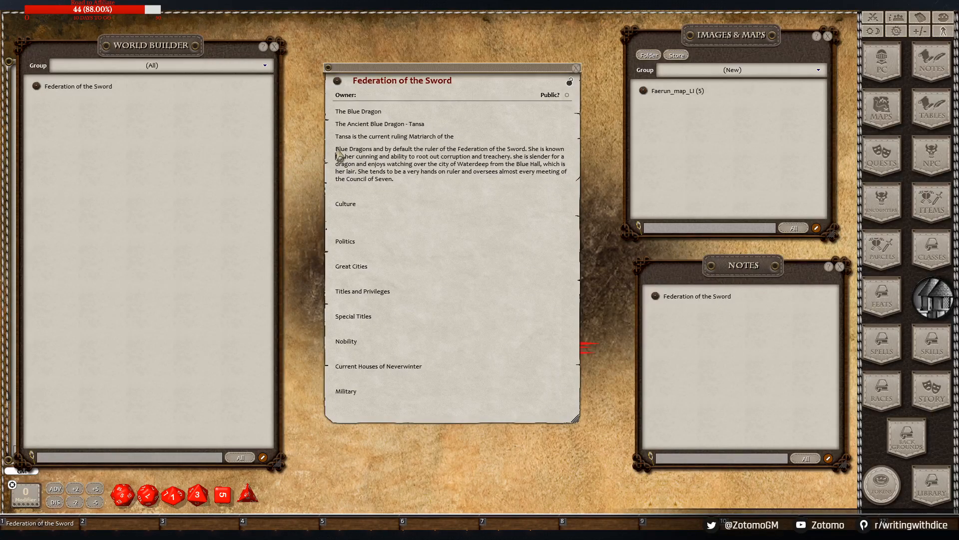
left_click(336, 149)
key("BackSpace")
left_click(337, 139)
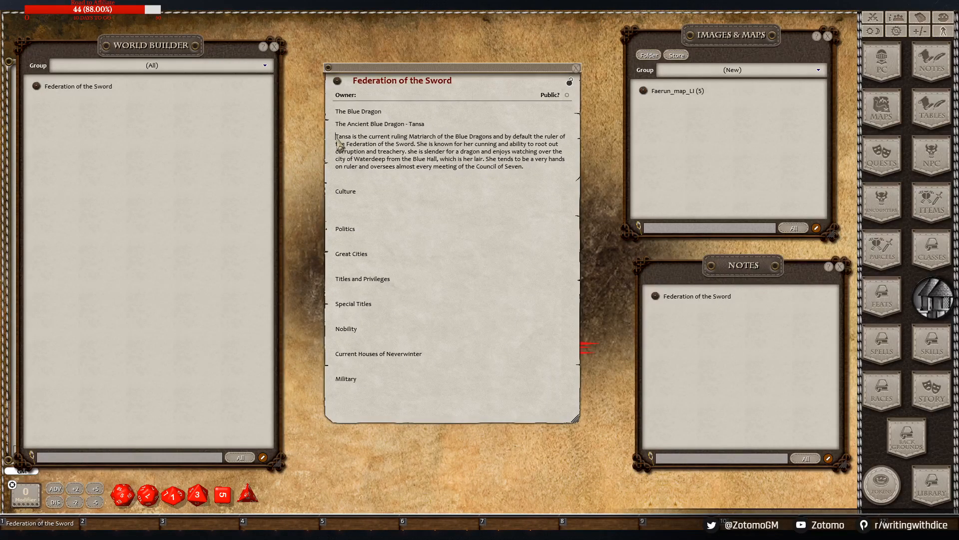
key("BackSpace")
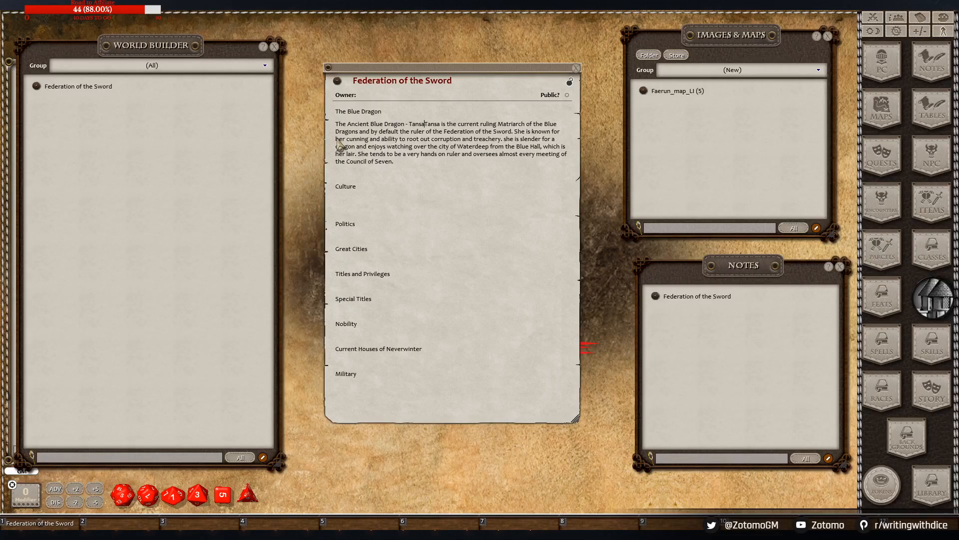
key("BackSpace")
key("BackSpace")
key("BackSpace")
key("BackSpace")
key("BackSpace")
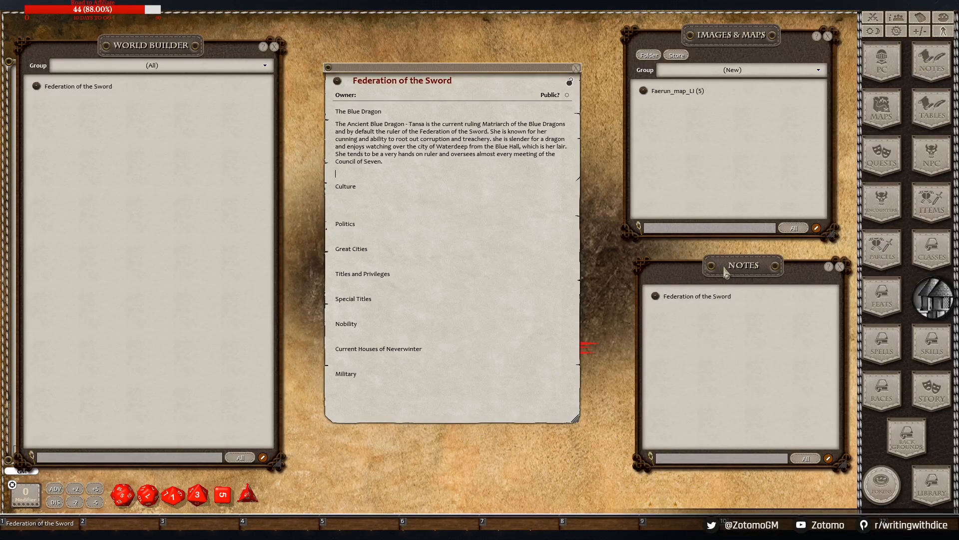
Align the Notes list under Images & Maps and remove the blank line between the Tansa paragraph and Culture
left_click_drag(670, 277, 660, 277)
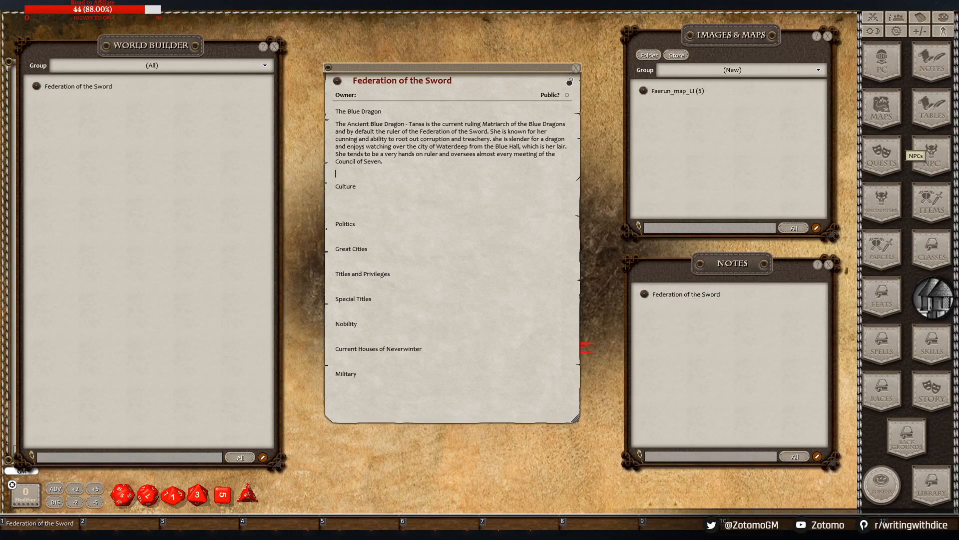
left_click(361, 176)
key("BackSpace")
key("Return")
key("BackSpace")
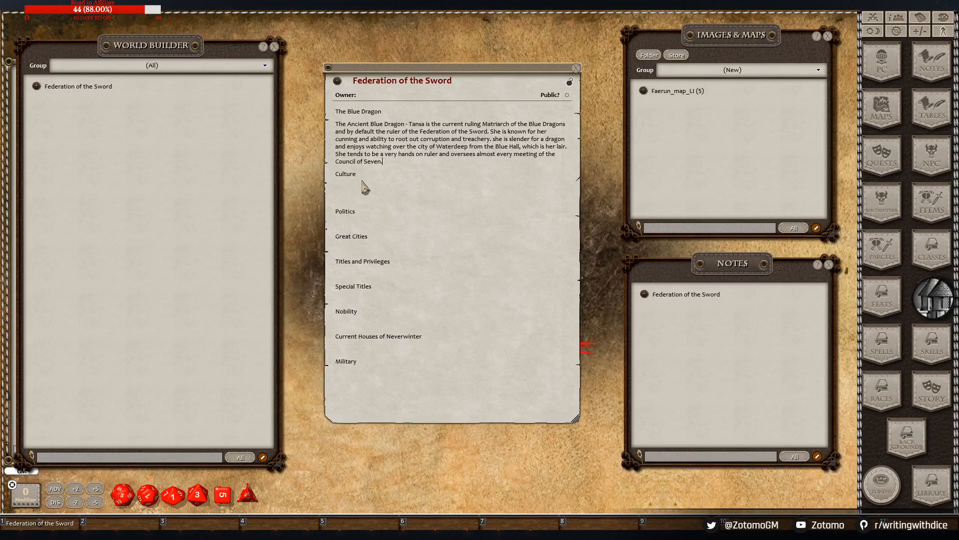
key("Return")
key("BackSpace")
key("Return")
key("BackSpace")
Format the Culture and The Blue Dragon lines of the note with the Heading paragraph type
right_click(352, 175)
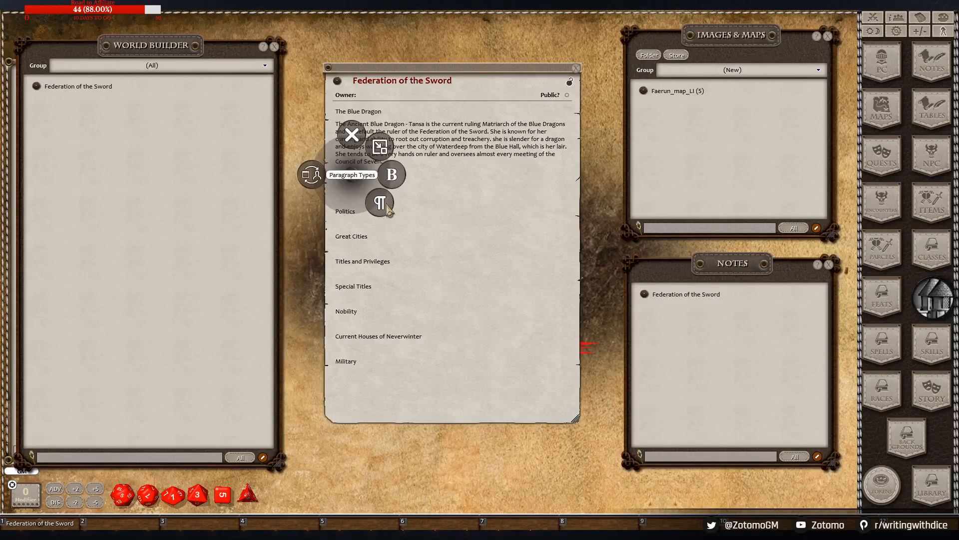
left_click(390, 202)
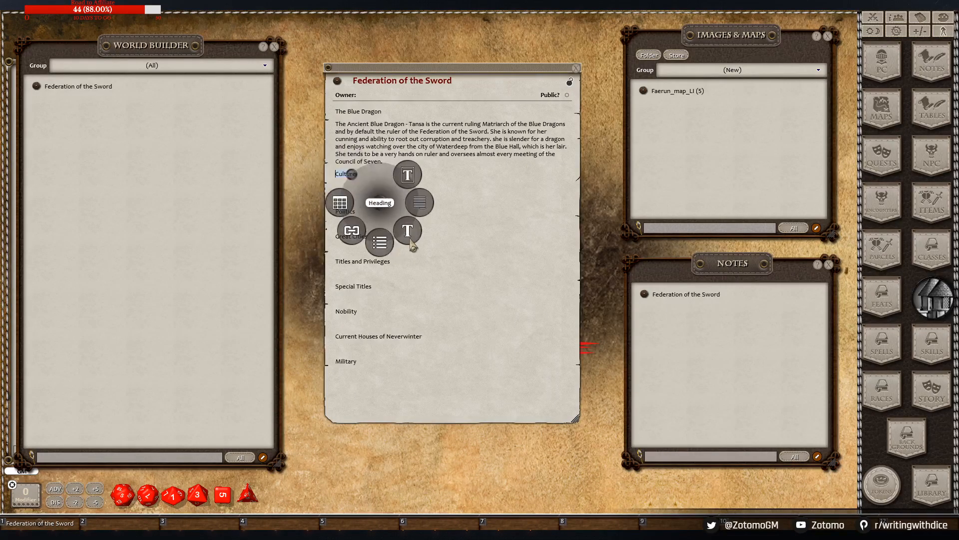
left_click(408, 236)
left_click(348, 113)
right_click(348, 116)
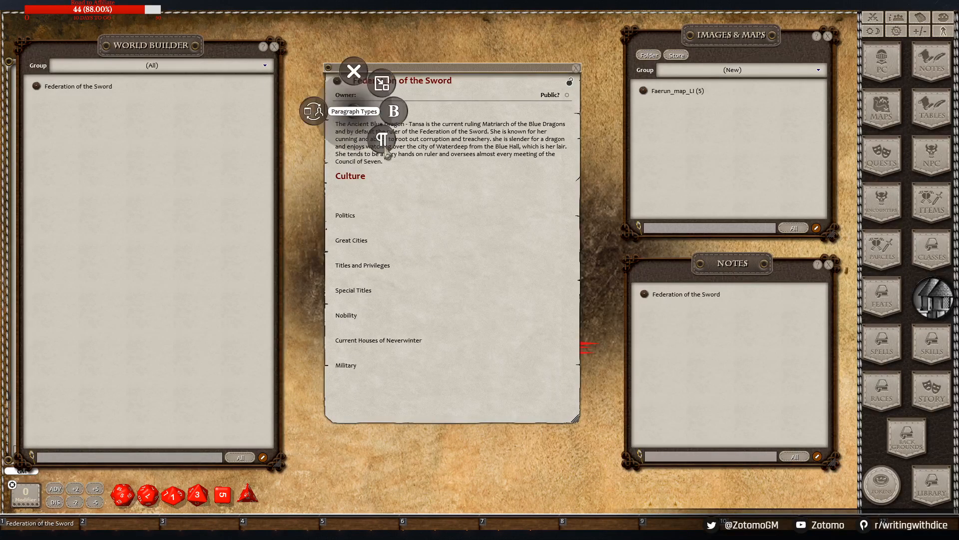
left_click(384, 138)
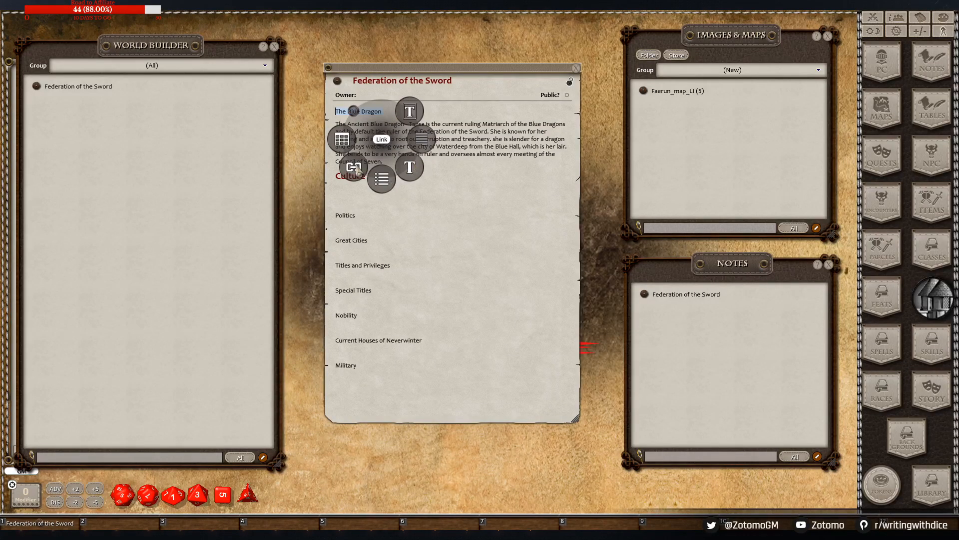
left_click(408, 170)
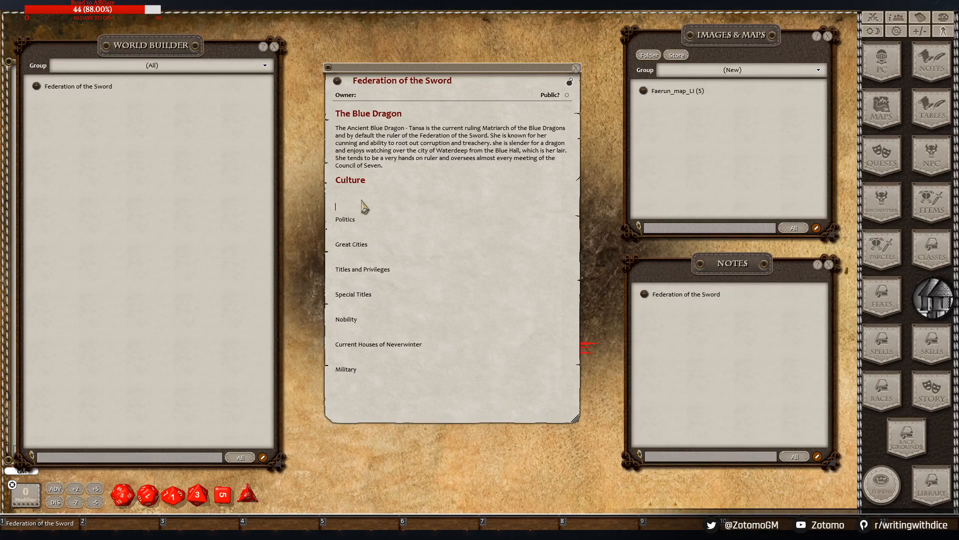
Insert the text starting "Society in the Federation of the Sword is very structured" under Culture and join its opening lines through "means easy"
key("ctrl")
type("Society in the Federation of the Sword is very structured as it is in most of the five nations. While life is more or less peaceful, it is by no means easy. It takes a great deal of work to make a living for all but the richest and structure helps people survive. Due to its location in the North and on the Coast, the Federation is well know for its sailing, mining, foresting, and related occupations The People of The Federation are varied. Due to the reign of Dragons, the various races are mixed and live in harmony with one another. Class and profession have a higher importance and social bearing than does race. In the federation the most common races found are humans, elves, and dwarfs. the other races can be found, often easily, but are not are numerous.")
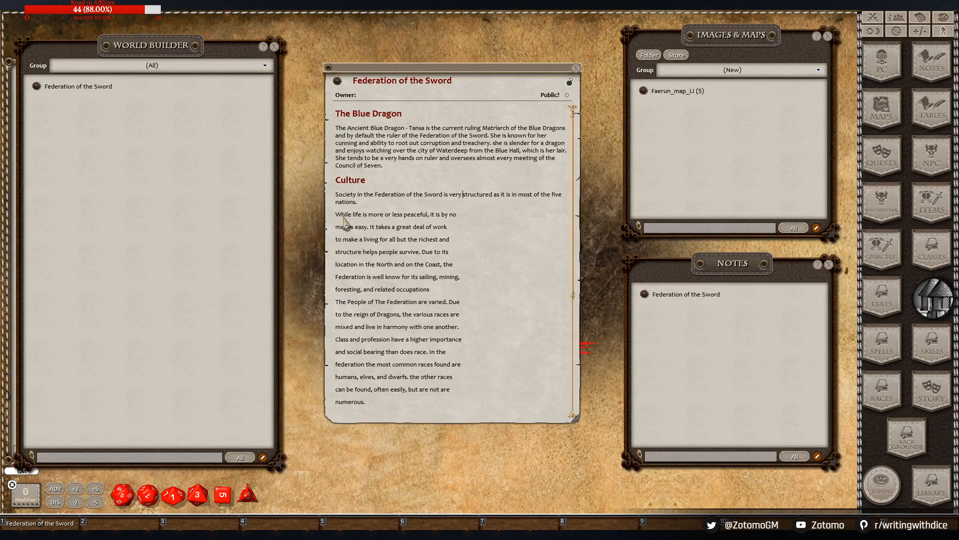
left_click(335, 215)
key("BackSpace")
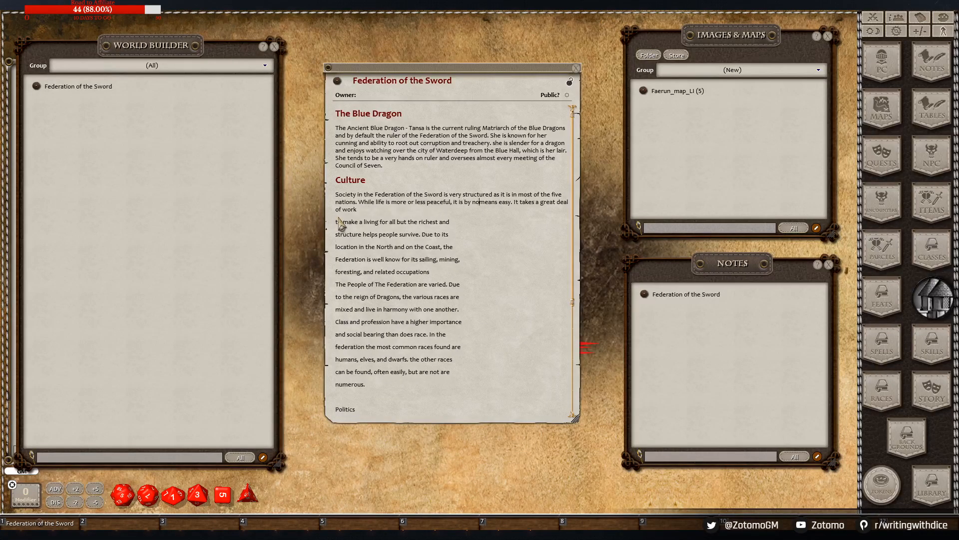
key("BackSpace")
Join the broken lines of the first Culture paragraph from "to make a living" through "foresting, and related occupations"
left_click(335, 222)
key("BackSpace")
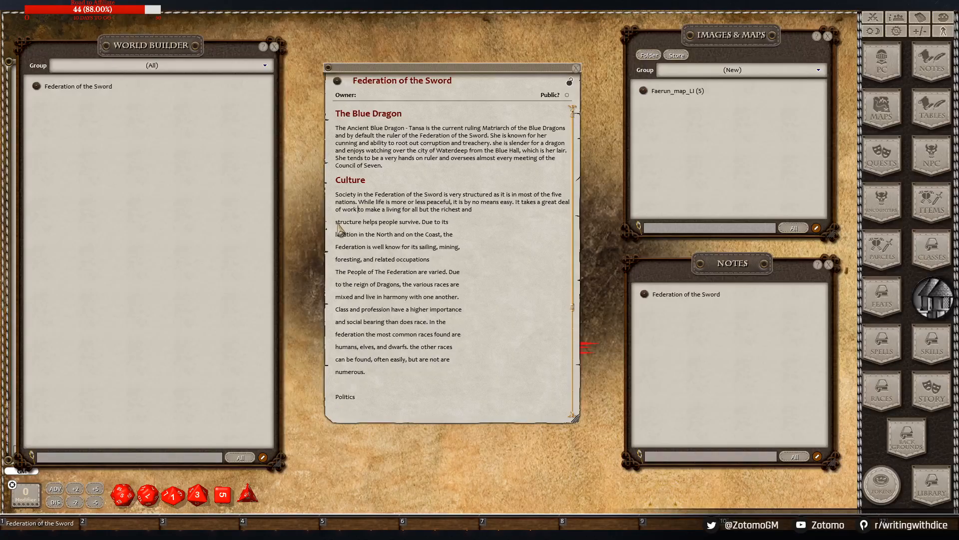
left_click(336, 223)
key("BackSpace")
left_click(336, 229)
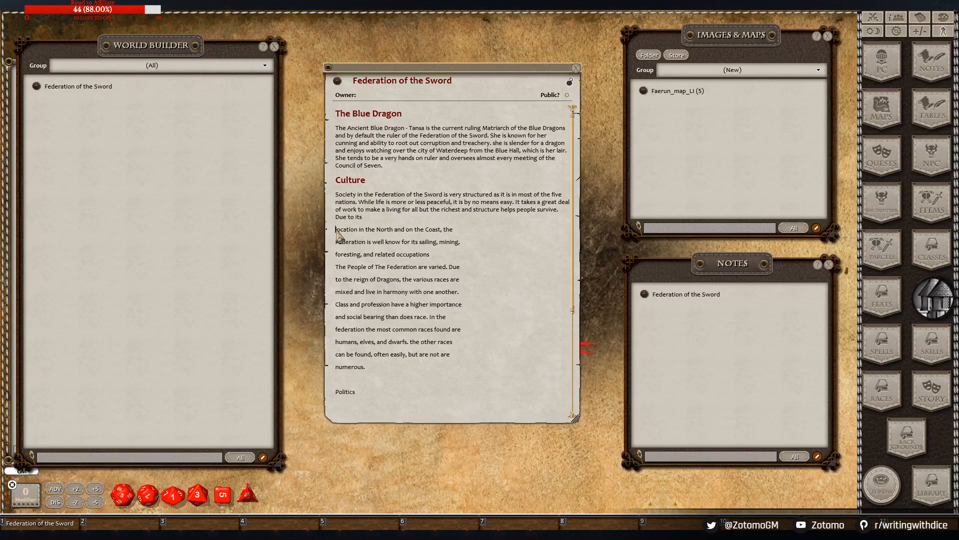
key("BackSpace")
left_click(336, 229)
key("BackSpace")
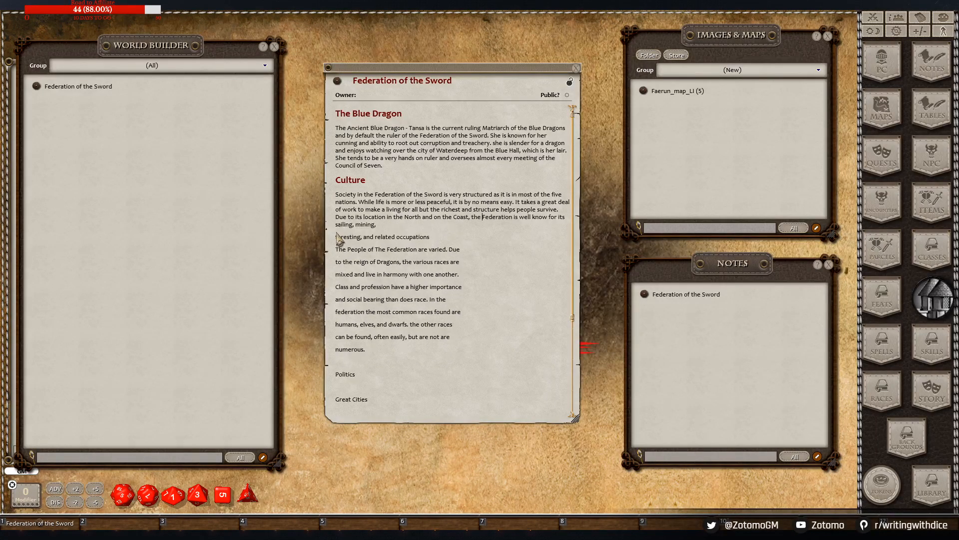
left_click(336, 236)
key("BackSpace")
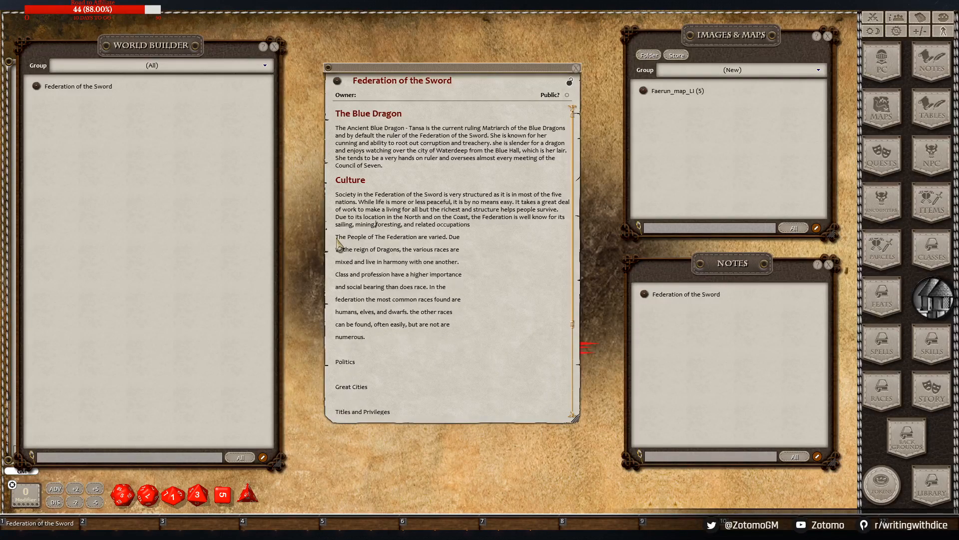
Join the broken lines of the Culture text from "The People of The Federation are varied" through "Class and profession have a higher importance"
left_click(336, 237)
key("BackSpace")
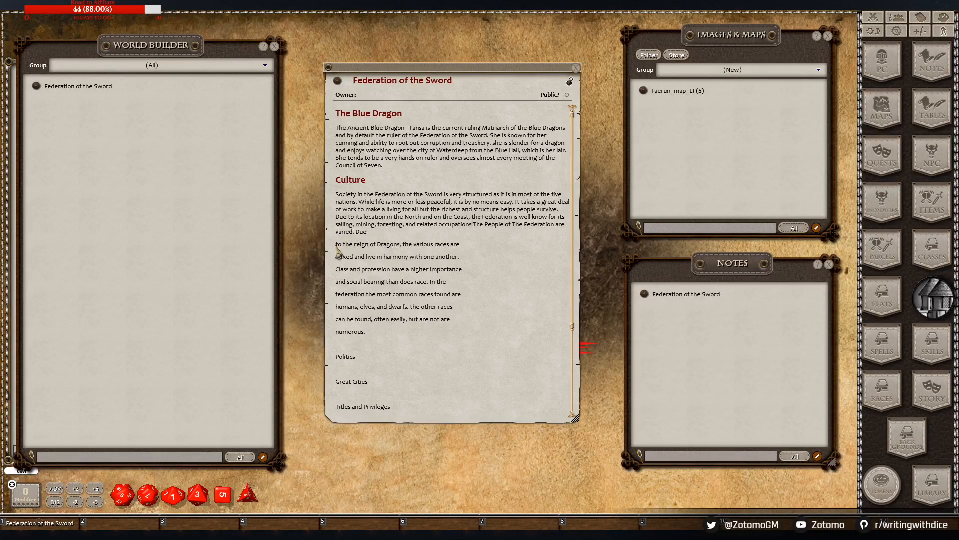
left_click(338, 244)
key("BackSpace")
left_click(338, 245)
key("BackSpace")
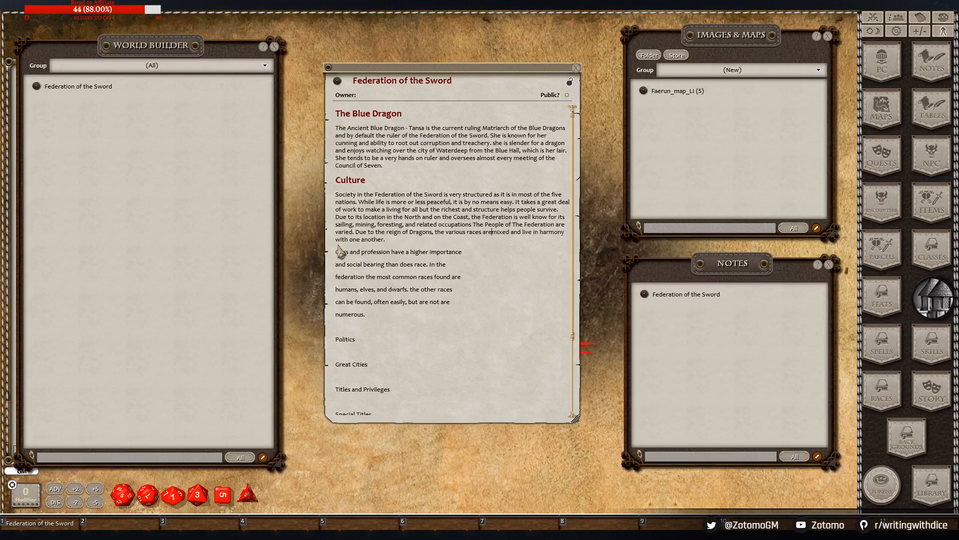
left_click(338, 252)
key("BackSpace")
Join the remaining broken lines of the Culture paragraph from "and social bearing than does race" through "numerous."
left_click(338, 252)
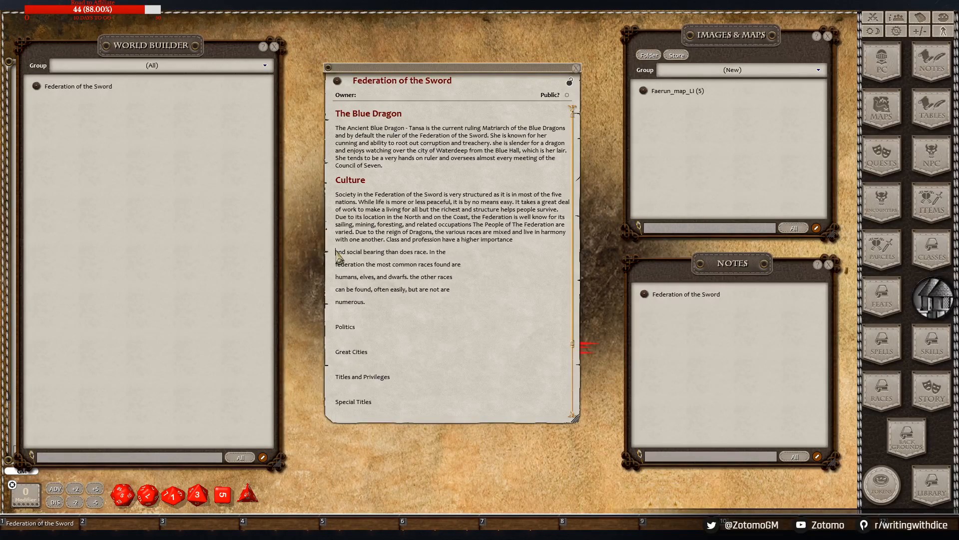
key("BackSpace")
left_click(338, 260)
key("BackSpace")
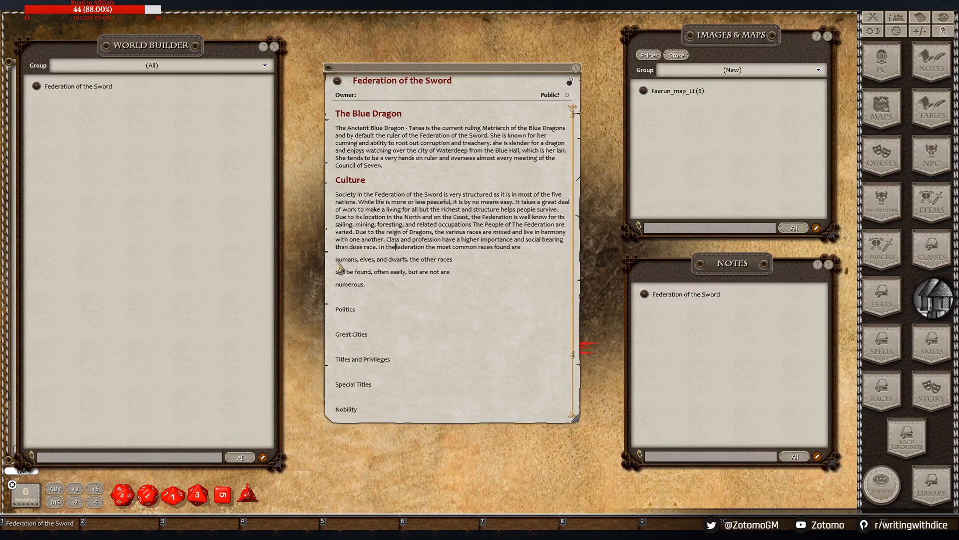
left_click(337, 260)
key("BackSpace")
left_click(337, 263)
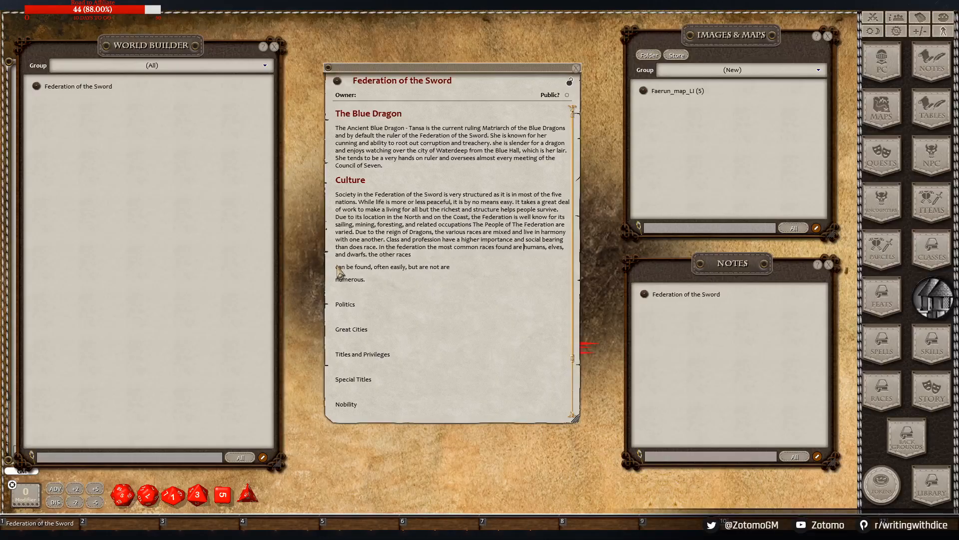
key("BackSpace")
left_click(337, 267)
key("BackSpace")
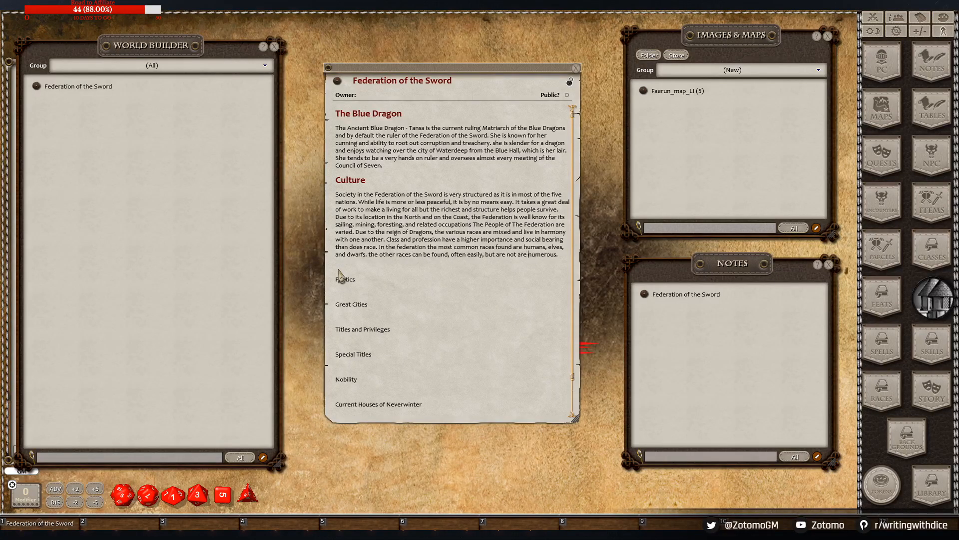
Format the Politics line as a Heading, add an empty line under it and remove the blank line above it
left_click(356, 279)
left_click_drag(356, 279, 337, 279)
right_click(340, 277)
left_click(395, 333)
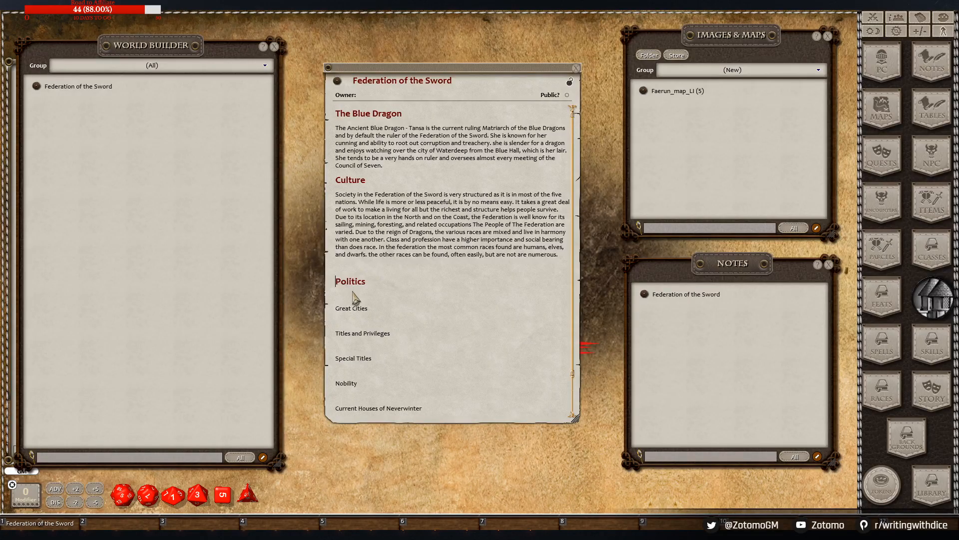
key("Return")
left_click(354, 271)
key("BackSpace")
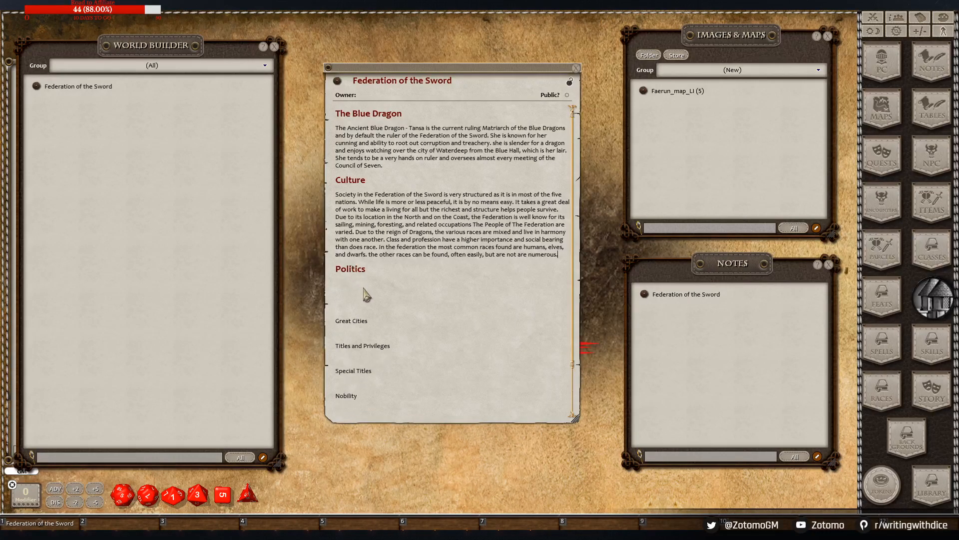
Insert the THE COUNCIL OF SEVEN text starting "The Federation is run by the Council of Seven" under the Politics heading
left_click(363, 289)
left_click(360, 280)
type("THE COUNCIL OF SEVEN The Federation is run by the Council of Seven. Each of the Major cities in the Federation sends a representative to Waterdeep. all laws must be passed by a super majority. Each of the major cities have a seal assocaited with it.")
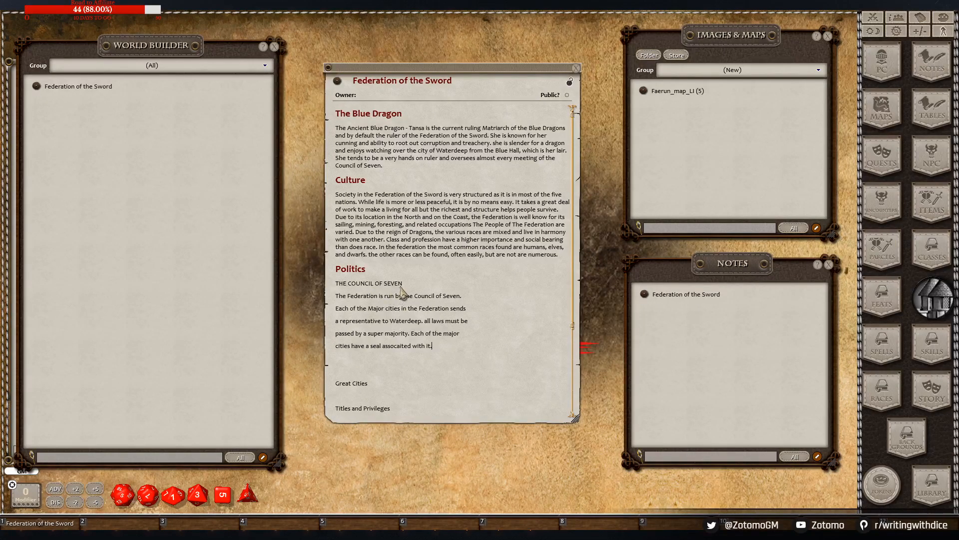
Make the THE COUNCIL OF SEVEN line under Politics bold
left_click_drag(403, 283, 334, 283)
right_click(358, 283)
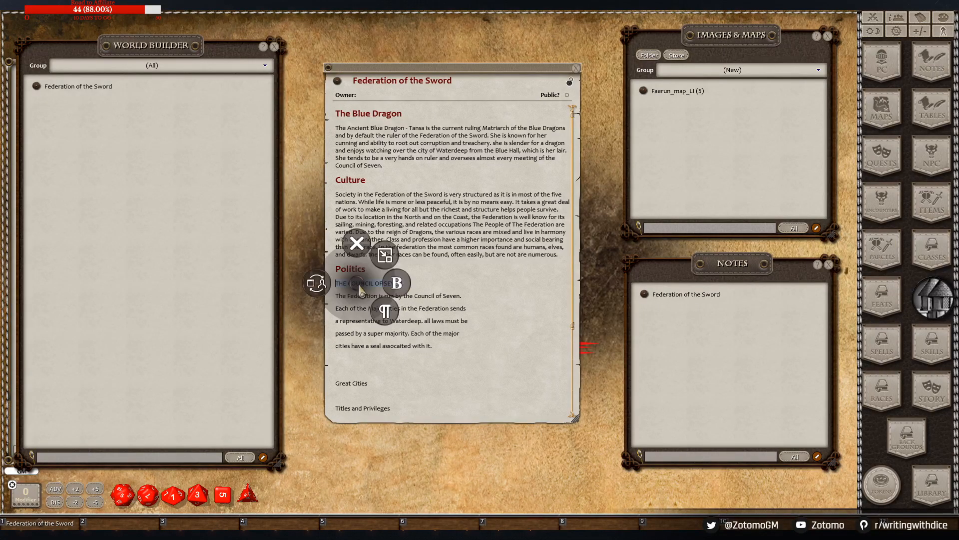
left_click(387, 312)
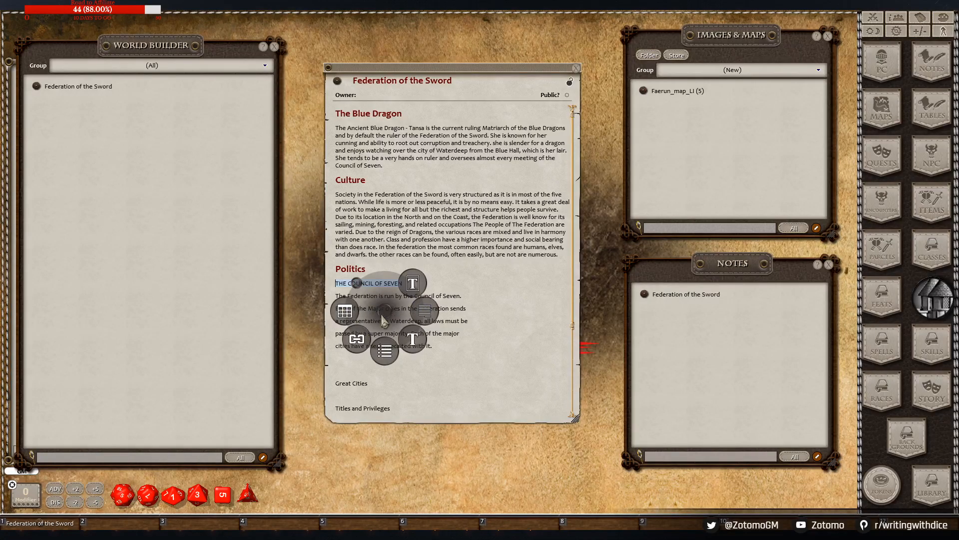
left_click(481, 284)
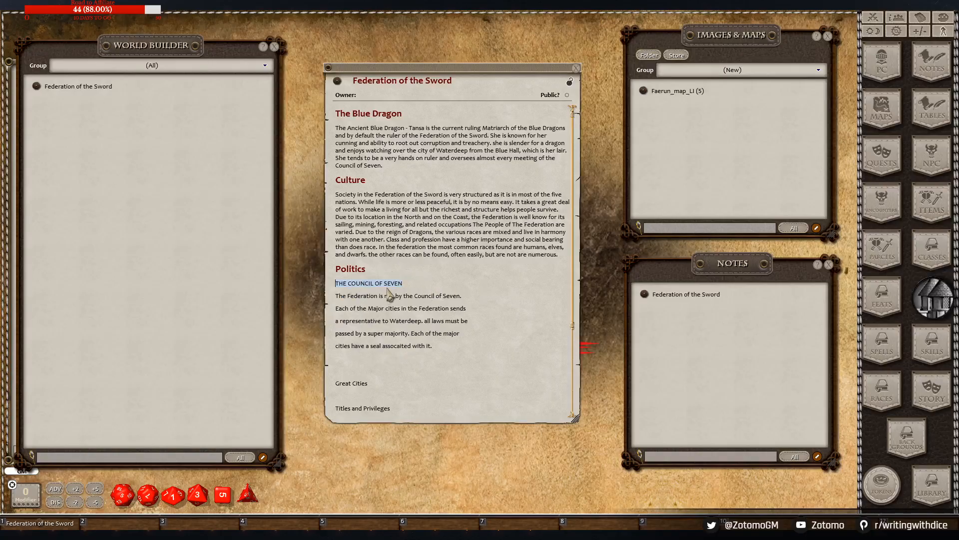
right_click(391, 291)
left_click(426, 284)
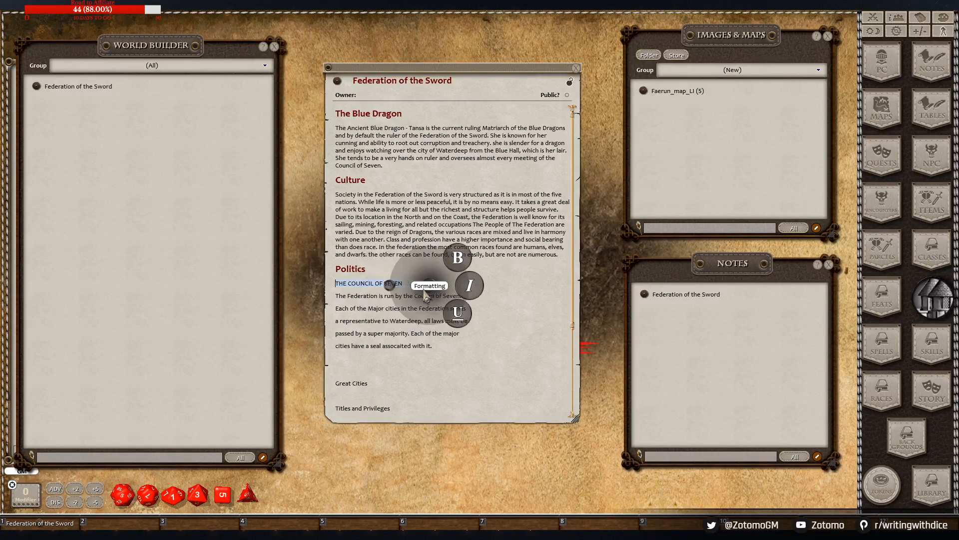
left_click(462, 257)
left_click(441, 296)
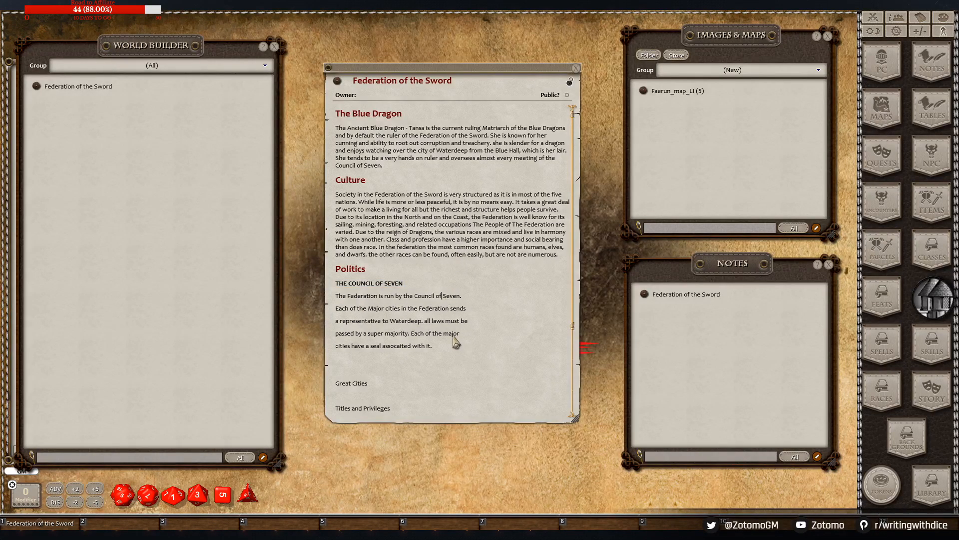
Underline the bold THE COUNCIL OF SEVEN line
left_click_drag(404, 283, 334, 284)
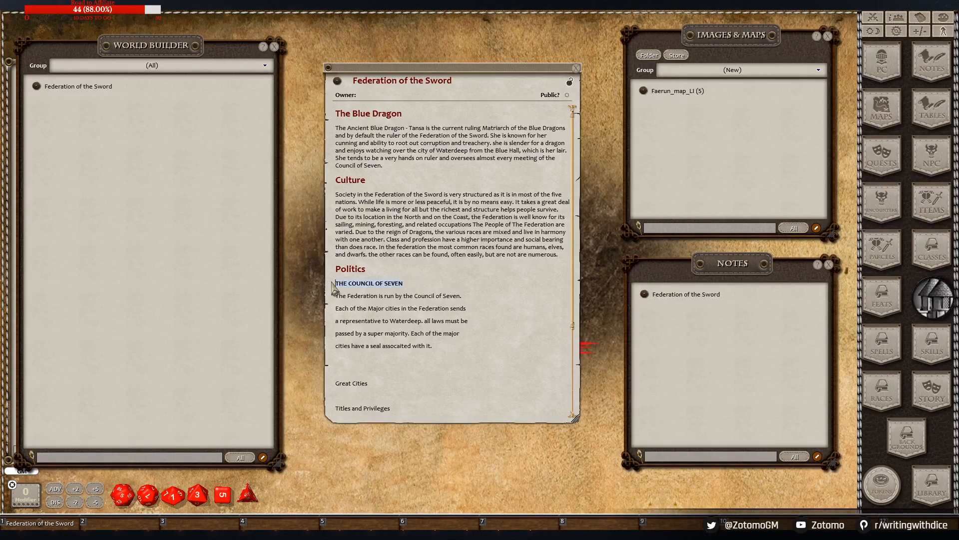
right_click(390, 286)
left_click(413, 308)
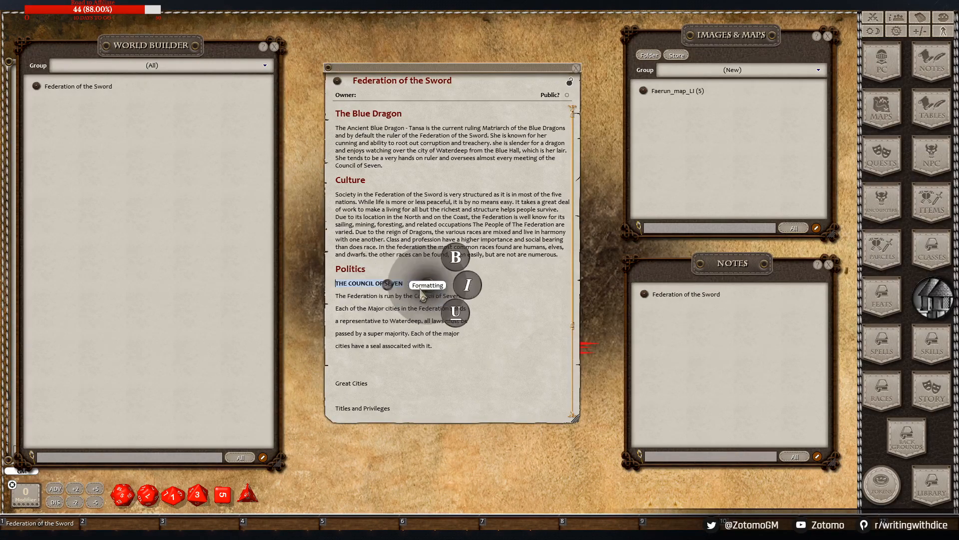
left_click(456, 320)
Join the broken lines under THE COUNCIL OF SEVEN into one paragraph, from "Each of the Major cities" through "cities have a seal assocaited with it."
left_click_drag(449, 353, 327, 311)
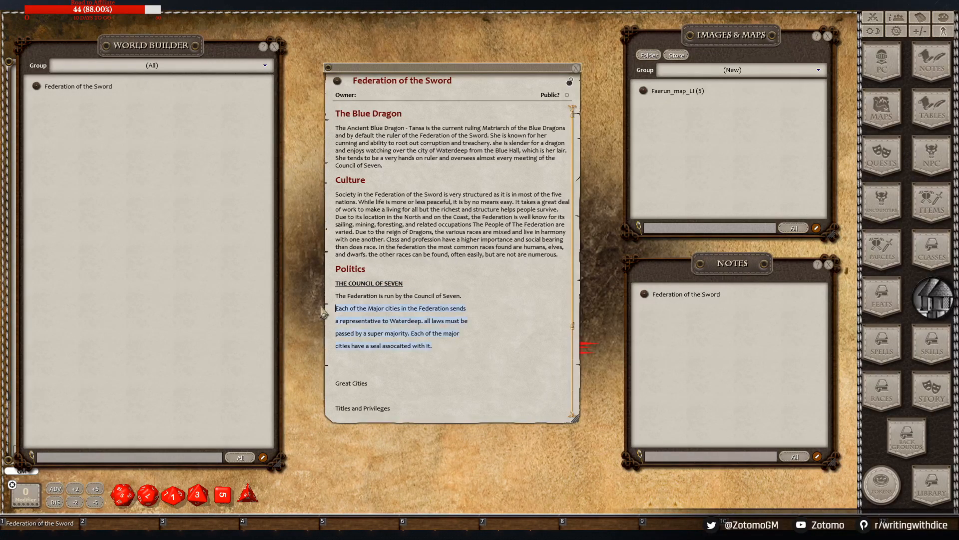
left_click(338, 308)
key("BackSpace")
left_click(335, 315)
key("BackSpace")
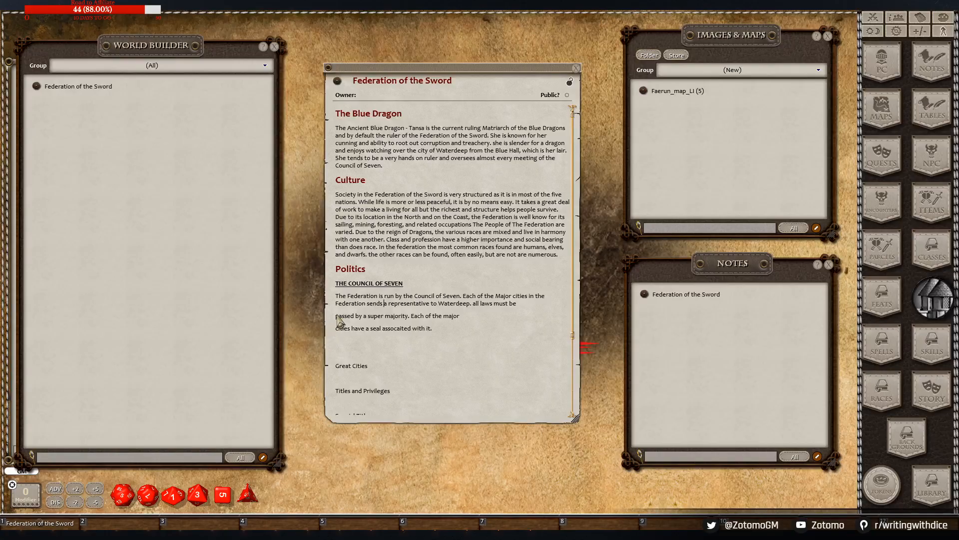
left_click(336, 315)
key("BackSpace")
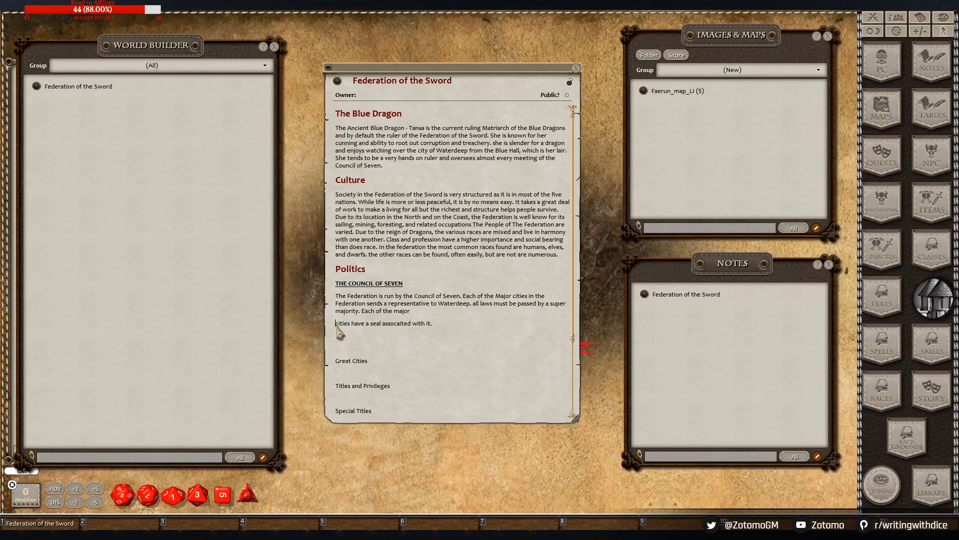
left_click(336, 323)
key("BackSpace")
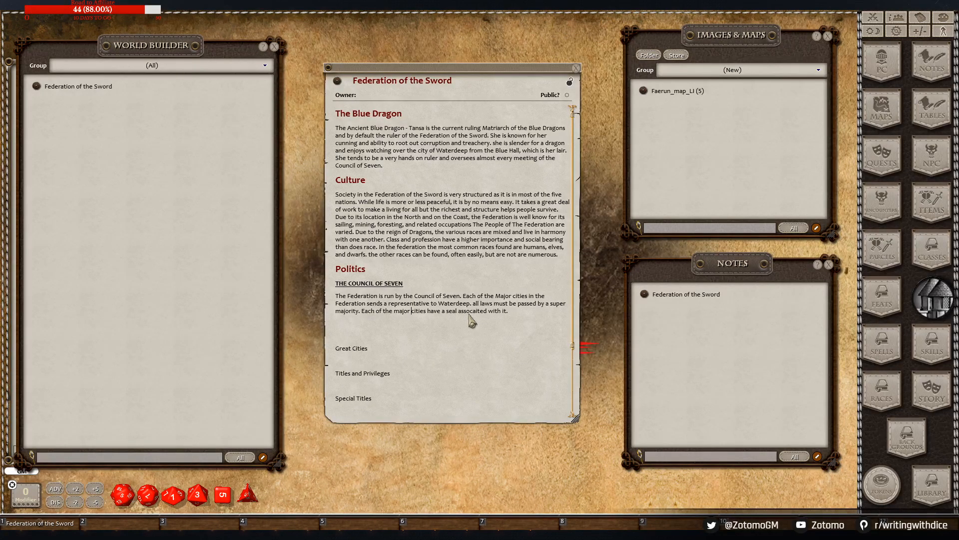
Add "(2/3rds Majority)" after "super majority" in the Council of Seven paragraph
left_click(359, 310)
type("(")
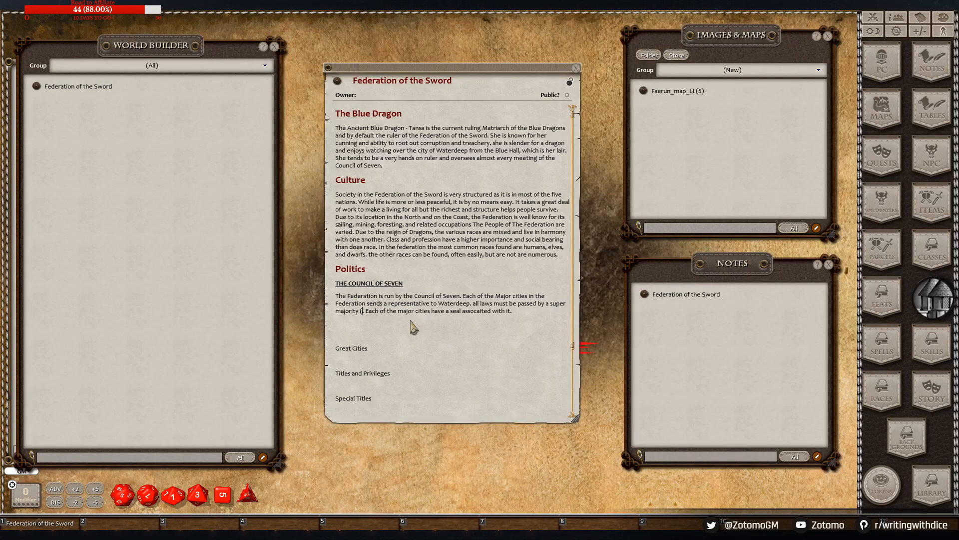
type("2/4")
key("BackSpace")
type("3).")
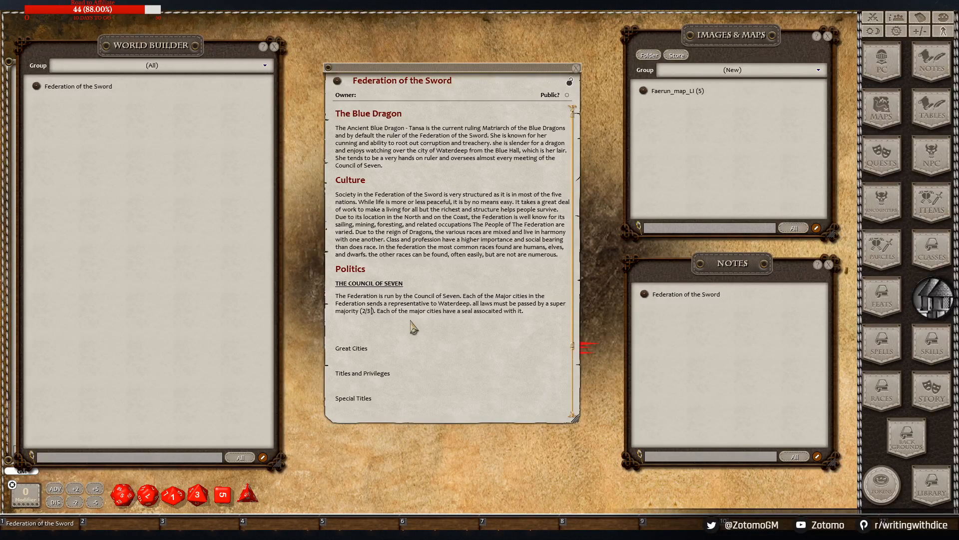
key("BackSpace")
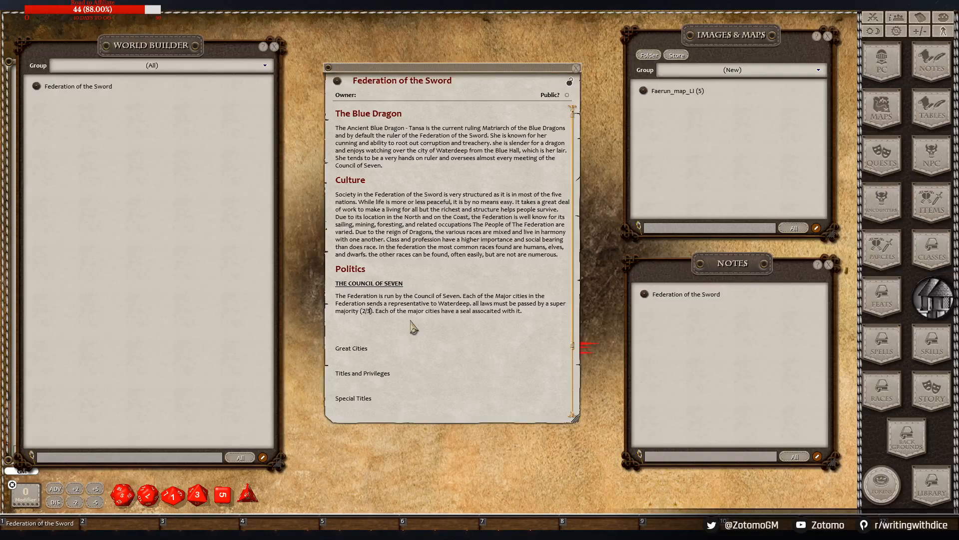
type("Majority")
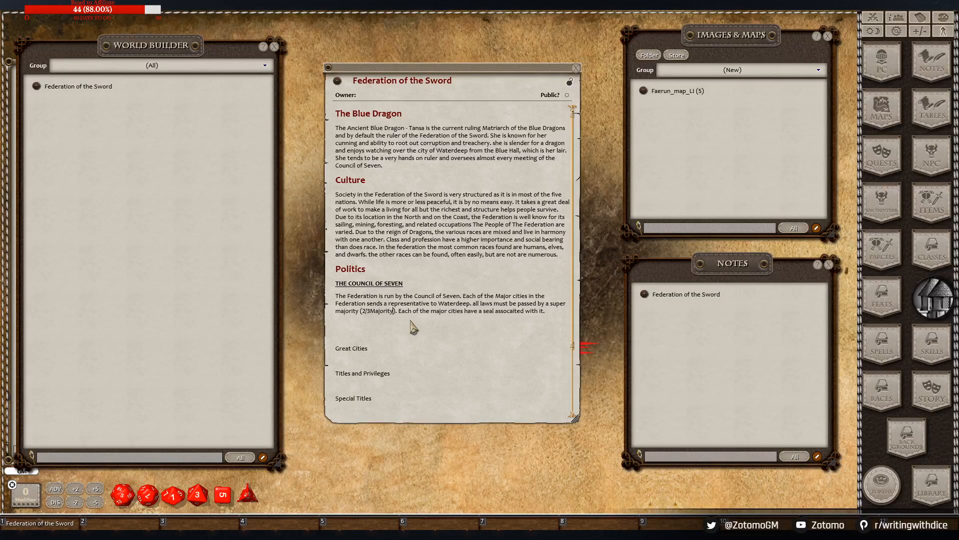
key("Left")
key("Left")
key("Left")
type("rds")
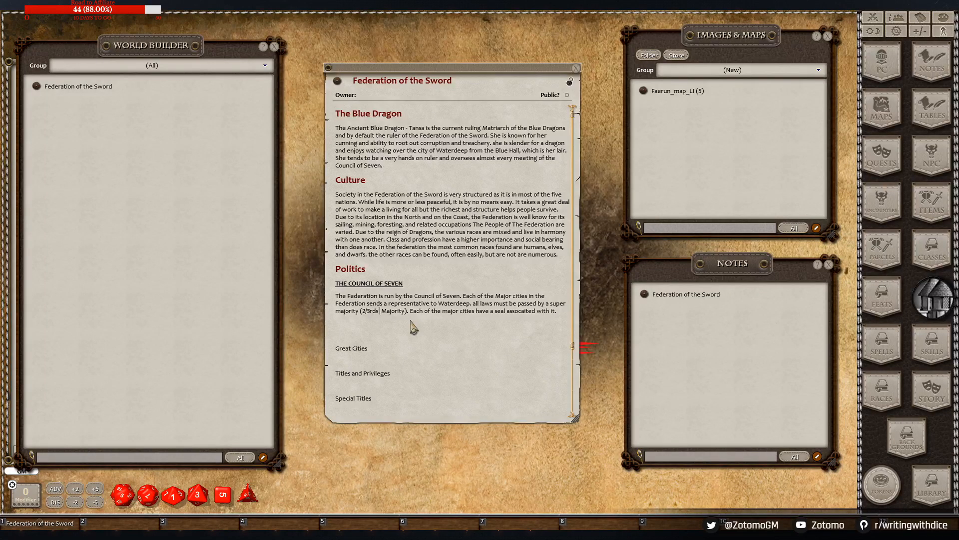
key("BackSpace")
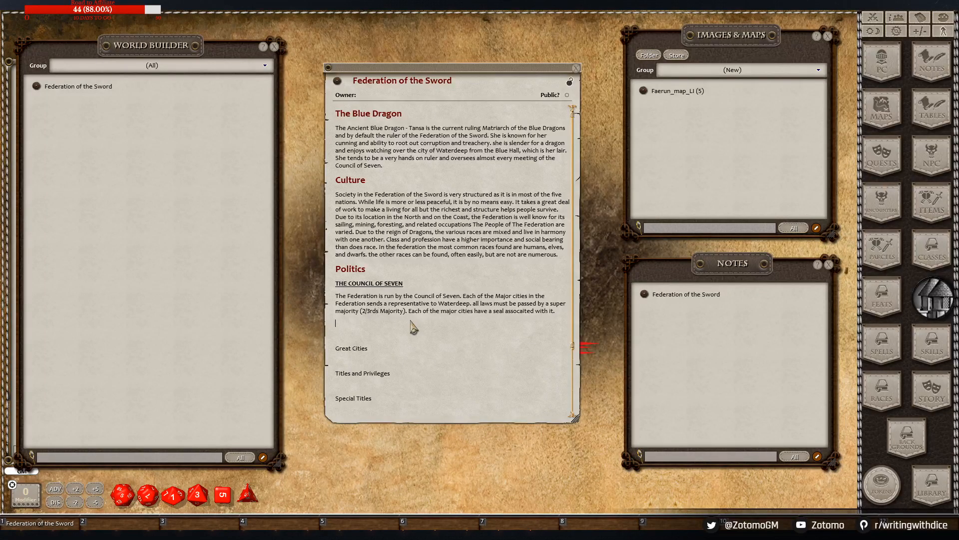
left_click(407, 311)
Reload the (New) group in the Images & Maps list to look for the city seal images
left_click(883, 110)
left_click(884, 110)
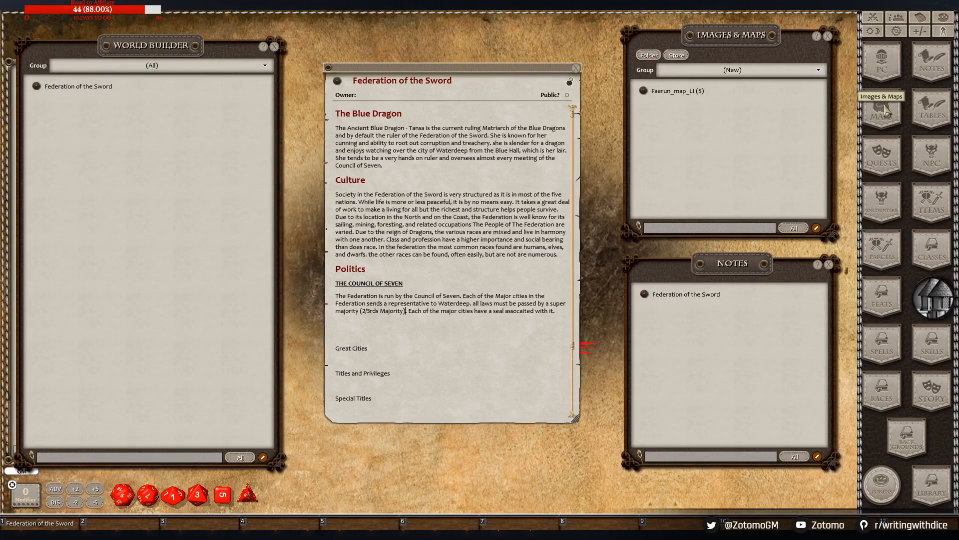
left_click(698, 70)
scroll(714, 102, "down", 2)
scroll(700, 90, "up", 2)
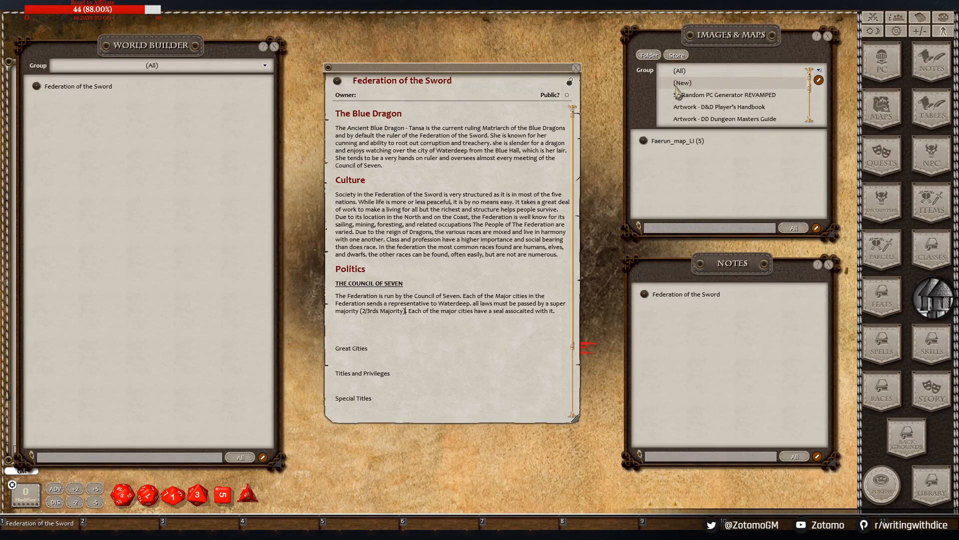
left_click(676, 84)
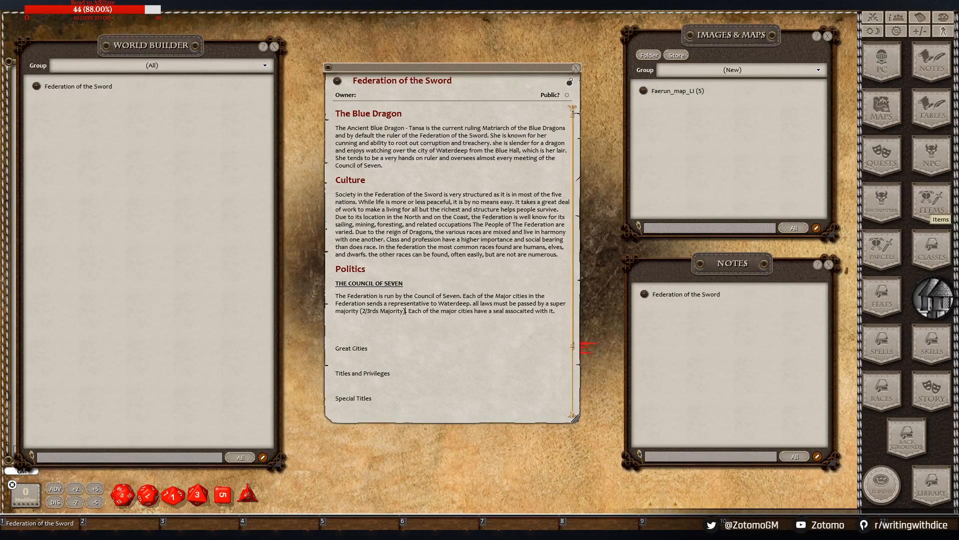
key("ctrl")
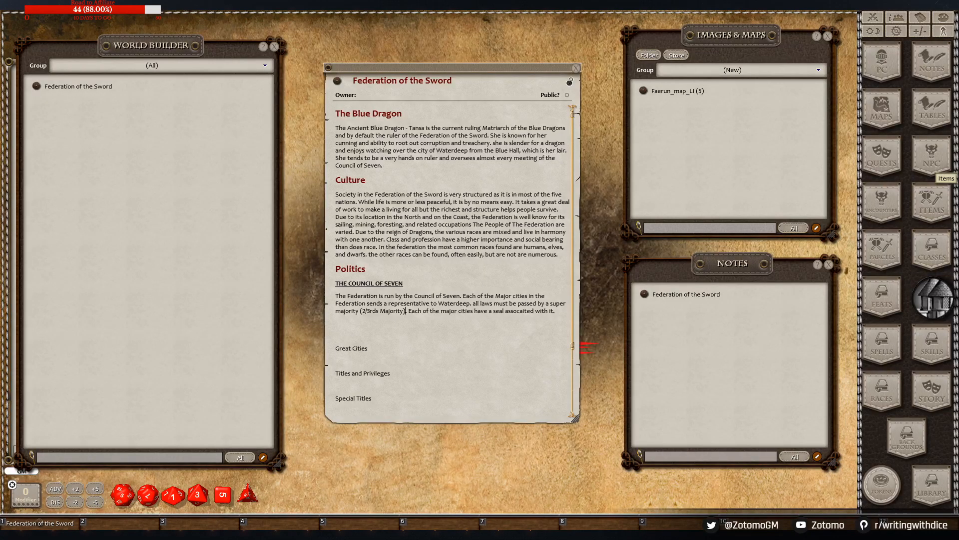
key("ctrl")
left_click(689, 74)
left_click(696, 82)
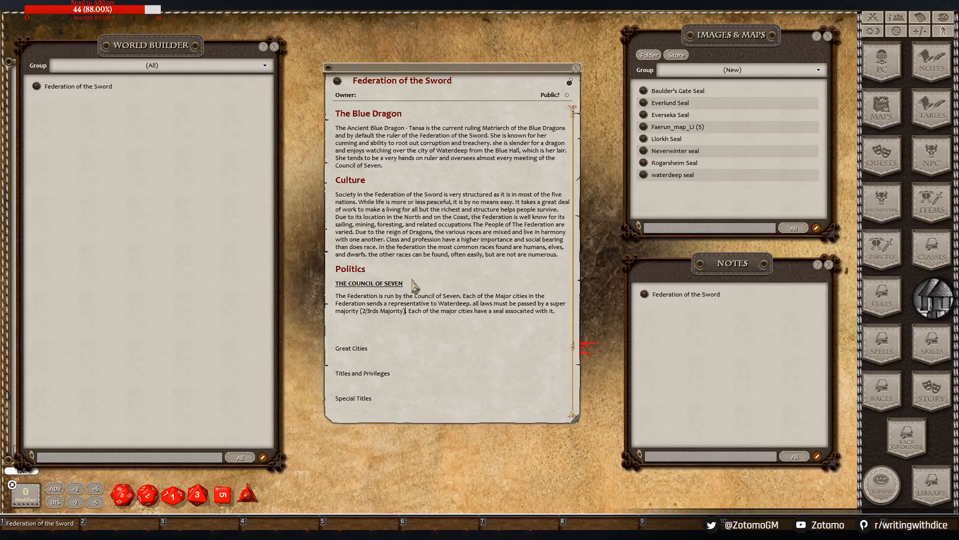
Remove the blank lines between the Council of Seven paragraph and the Great Cities line
left_click(399, 330)
key("Return")
key("Return")
key("Return")
key("BackSpace")
key("BackSpace")
key("BackSpace")
key("BackSpace")
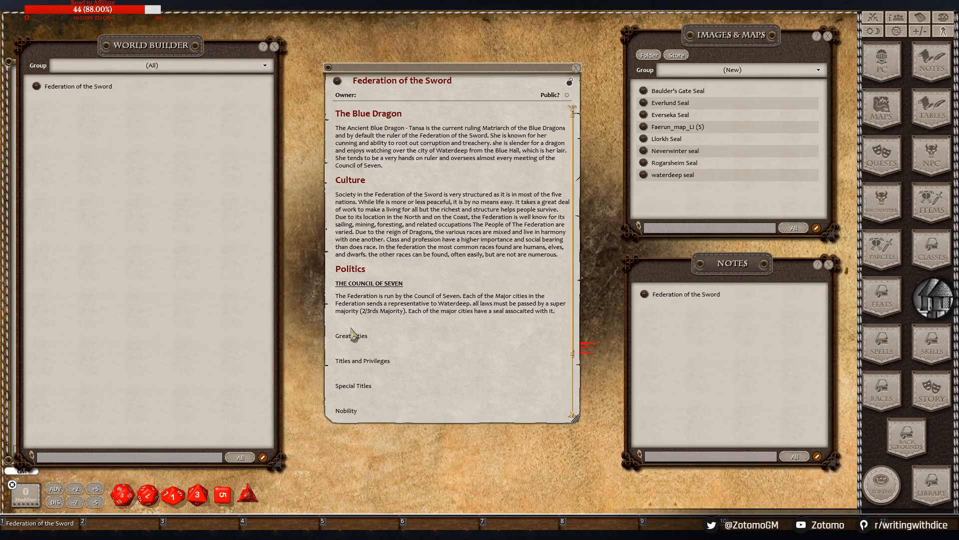
left_click(350, 323)
key("BackSpace")
Insert the city text from Waterdeep through Rogarsheim under Great Cities and join the first two lines of the Waterdeep description
left_click(360, 332)
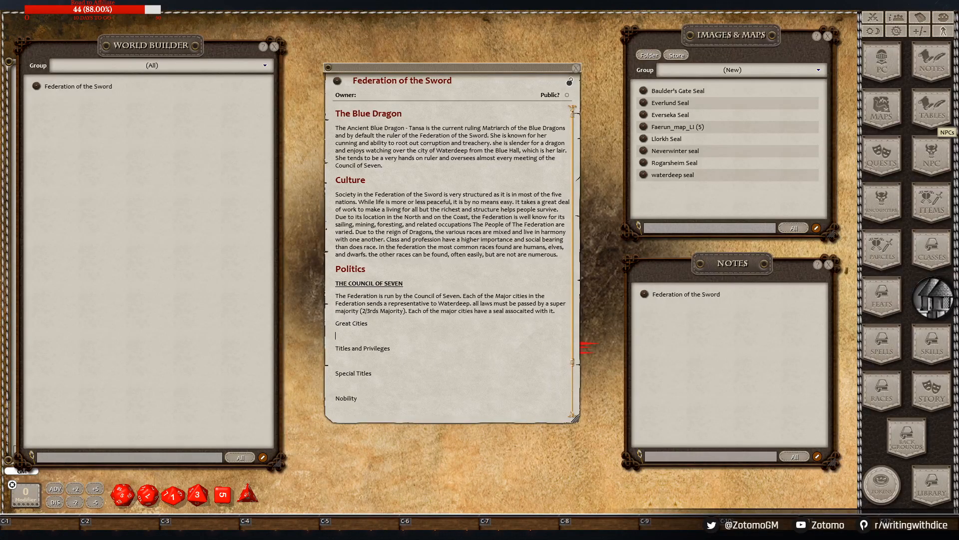
type("Waterdeep Waterdeep, also known as the City of Splendors, is the most influential city in the North and the seat of the Council of Seven. The road to Waterdeep was well paved and well patrolled. The city is the hub of trading from the mineral-rich lands to the north. Neverwinter Neverwinter, also known as the City of Skilled Hands and the Jewel of the North Baulder's Gate Evereseka Everlund Llorkh Rogarsheim")
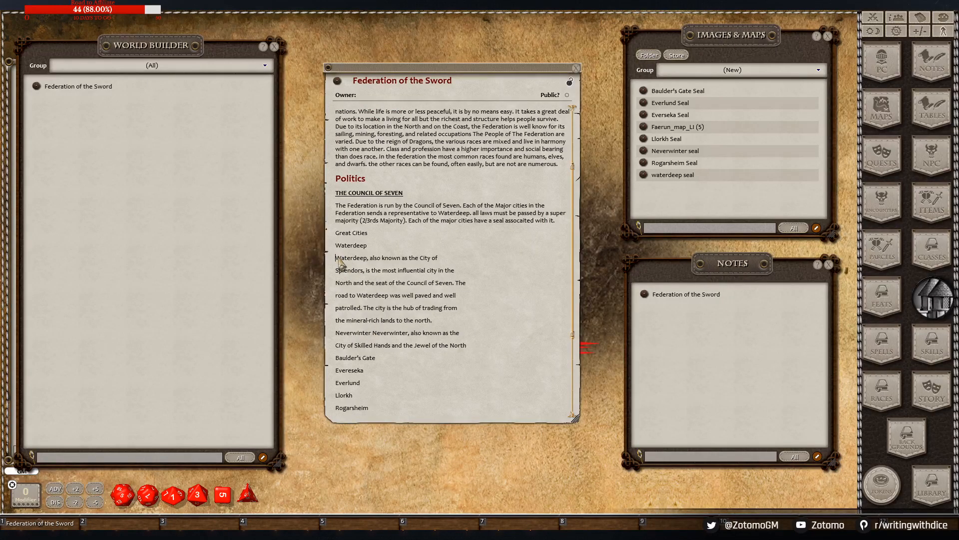
key("BackSpace")
key("Return")
left_click(336, 270)
key("BackSpace")
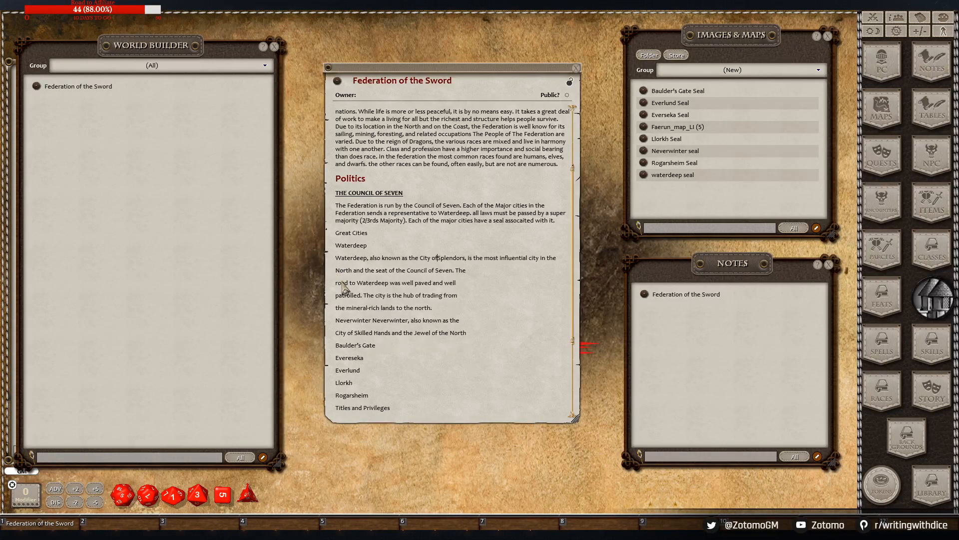
Join the broken lines of the Waterdeep description into one paragraph, keeping the Neverwinter text on its own line below it
left_click(338, 270)
key("BackSpace")
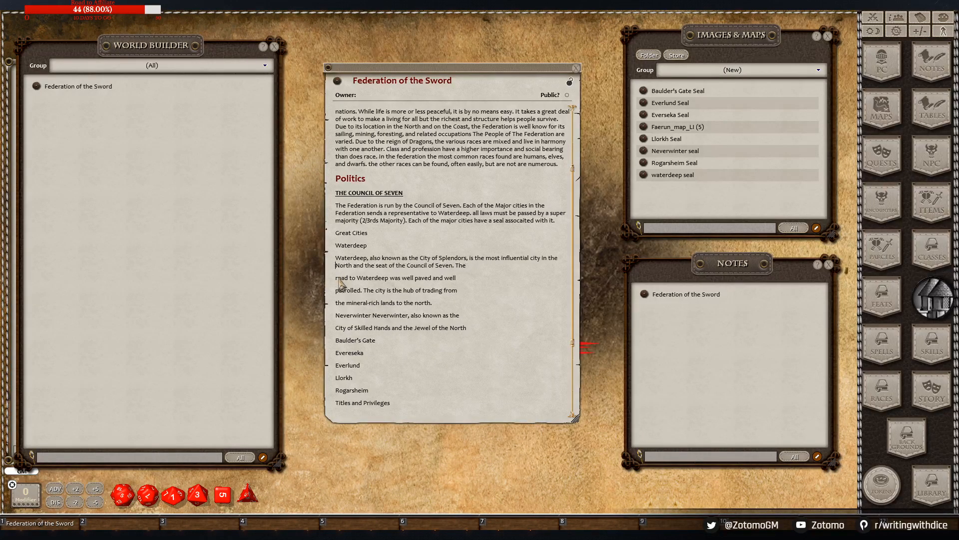
left_click(338, 276)
key("BackSpace")
left_click(337, 286)
key("BackSpace")
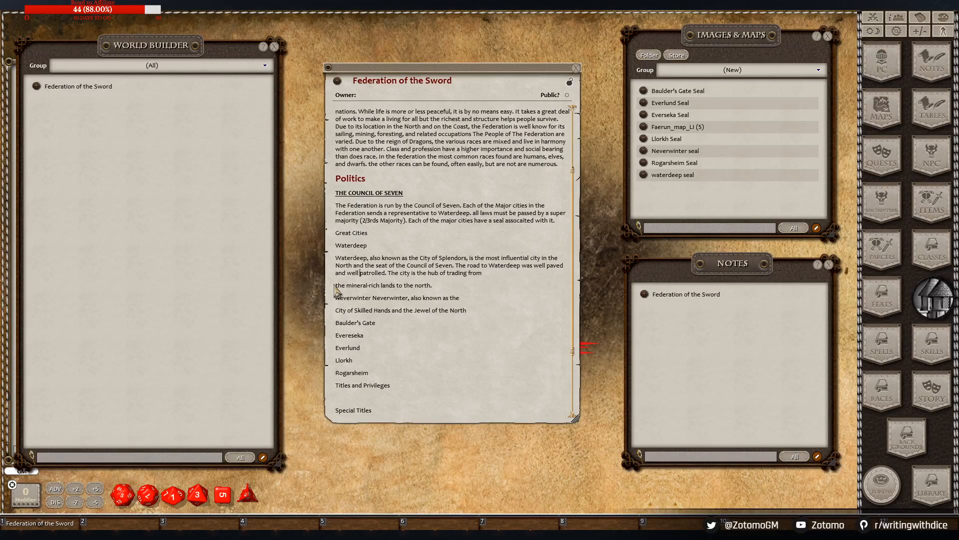
left_click(336, 285)
key("BackSpace")
left_click(336, 294)
key("BackSpace")
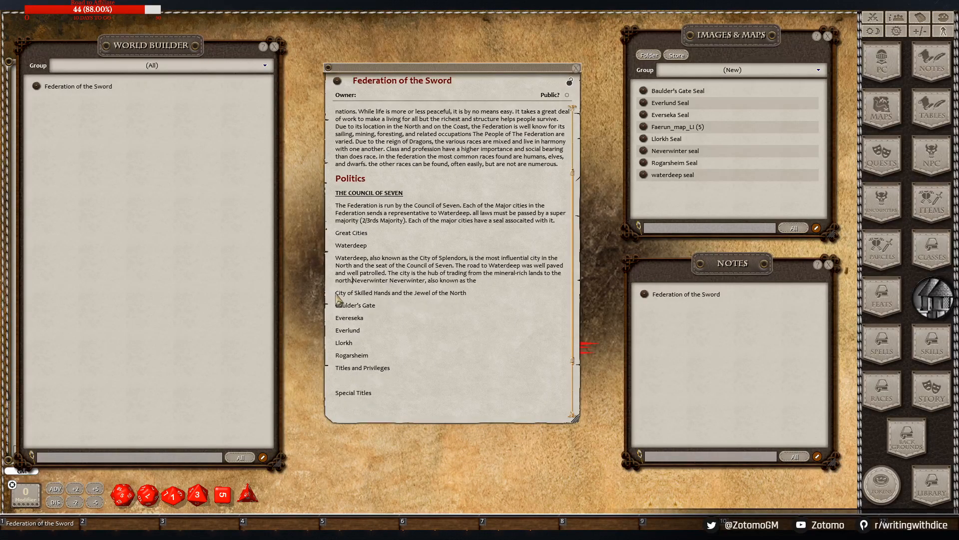
key("Return")
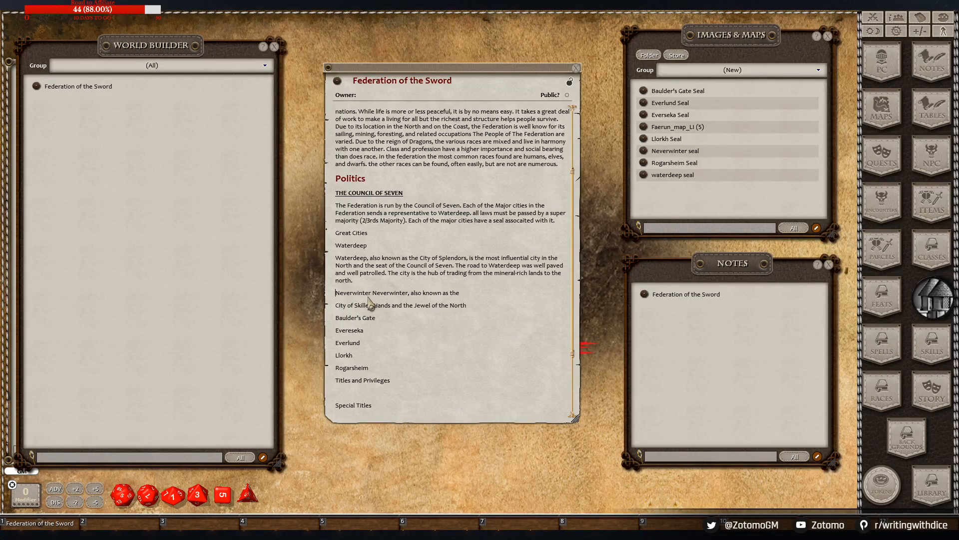
Split the Neverwinter title onto its own line and join the two lines of the Neverwinter description
left_click(371, 295)
key("Return")
left_click(335, 317)
key("BackSpace")
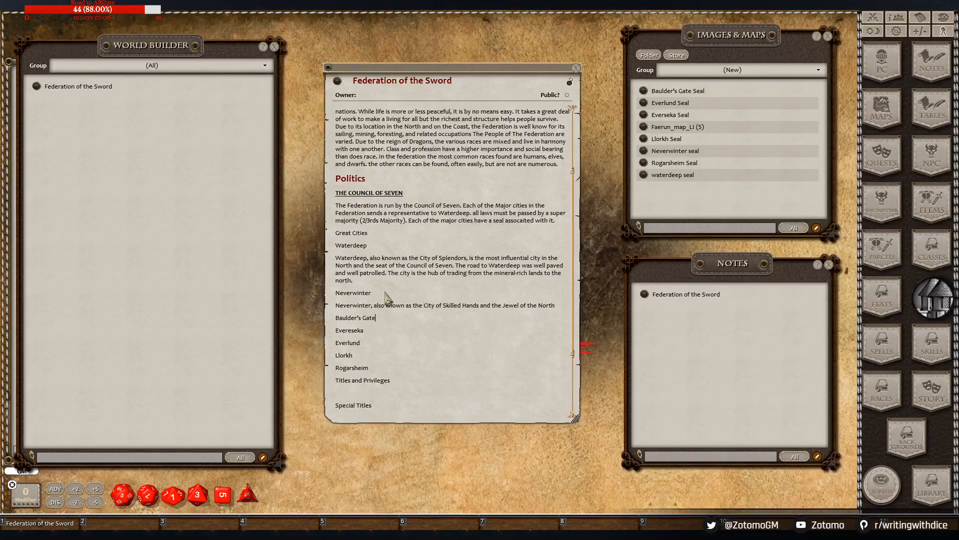
Make the Neverwinter title line bold
left_click_drag(384, 292, 334, 292)
right_click(356, 291)
left_click(398, 289)
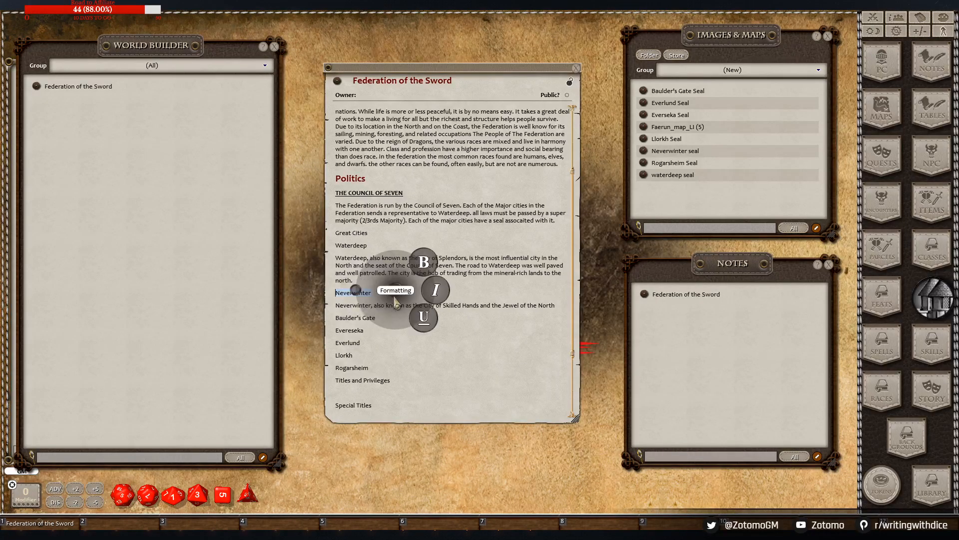
left_click(416, 268)
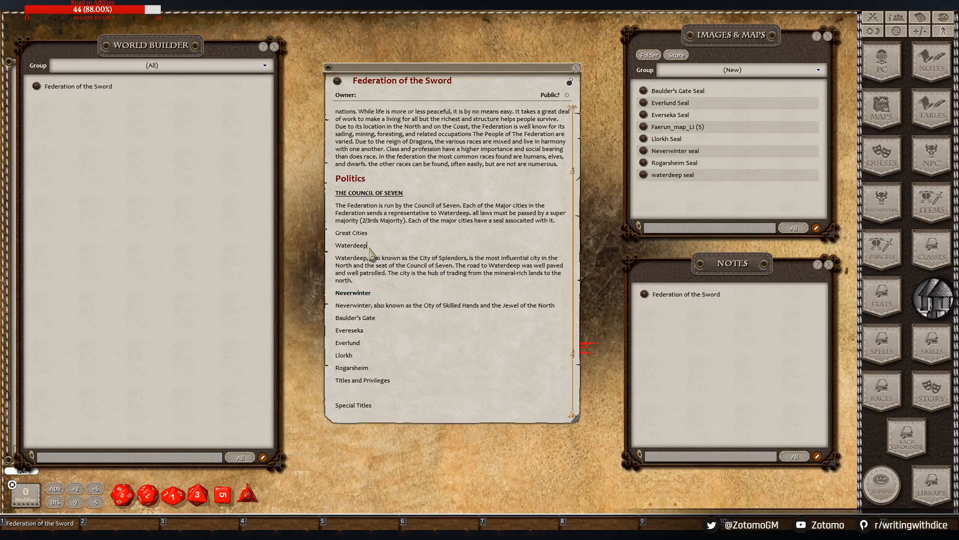
Make the Waterdeep title line under Great Cities bold
left_click_drag(373, 245, 332, 246)
right_click(370, 244)
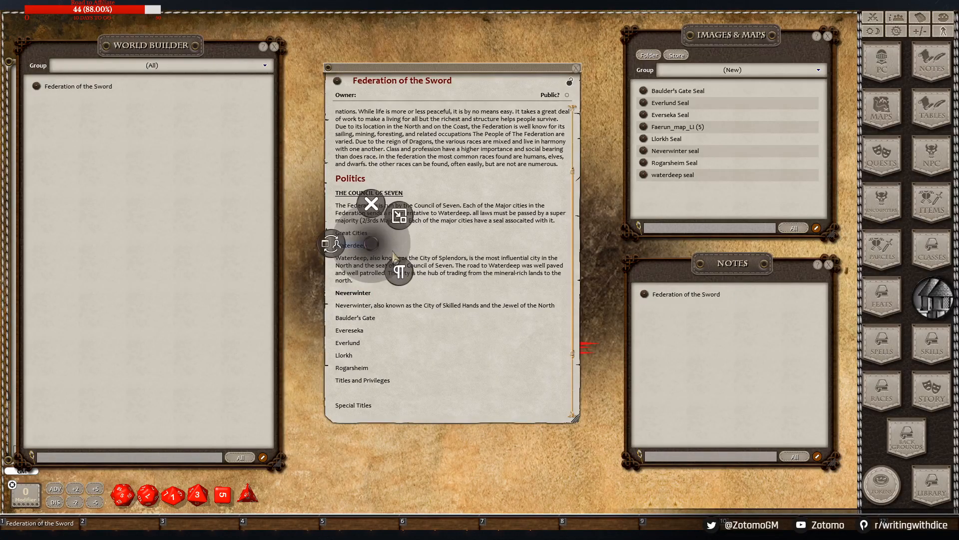
left_click(472, 229)
left_click(357, 246)
right_click(358, 248)
left_click(431, 248)
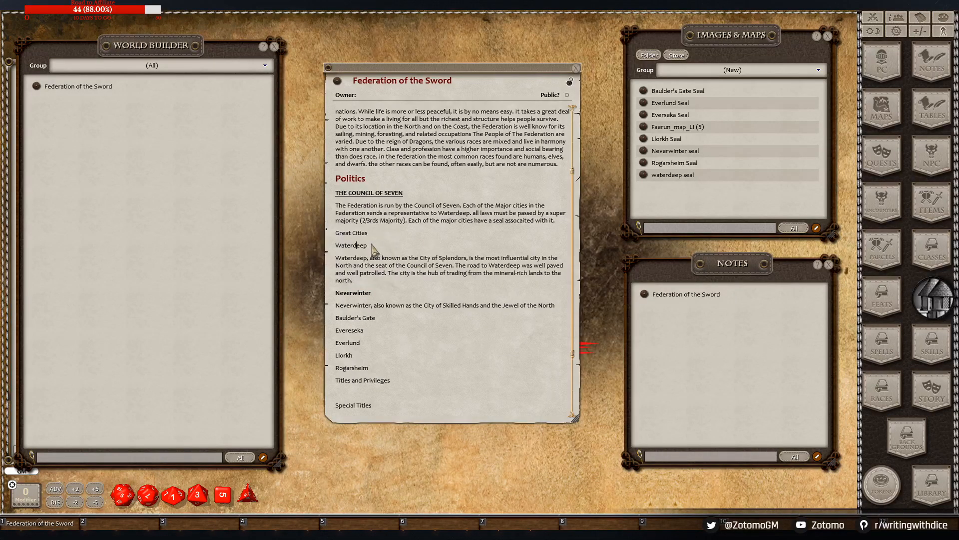
left_click_drag(371, 245, 325, 244)
right_click(345, 245)
left_click(385, 245)
left_click(439, 241)
Format the Great Cities line as a heading like Politics
right_click(343, 228)
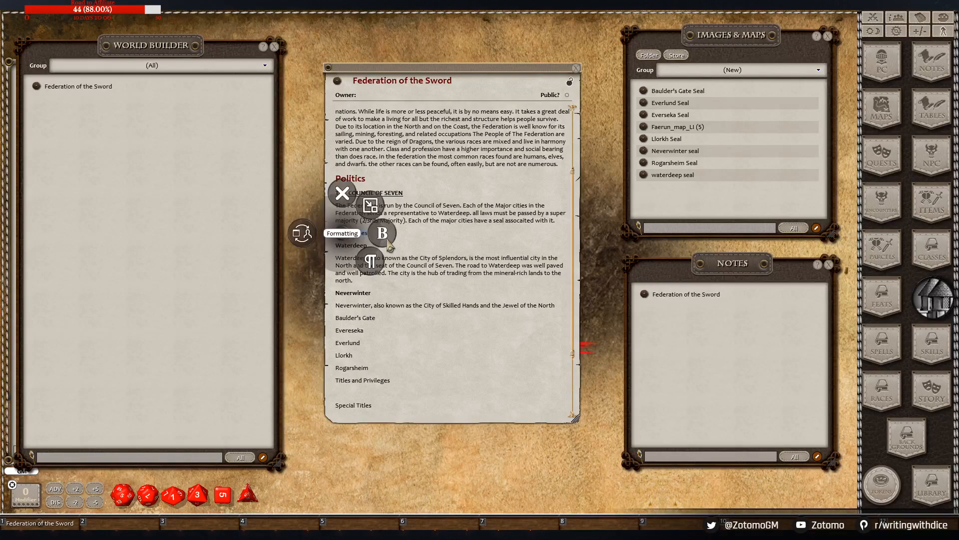
left_click(370, 261)
left_click(404, 290)
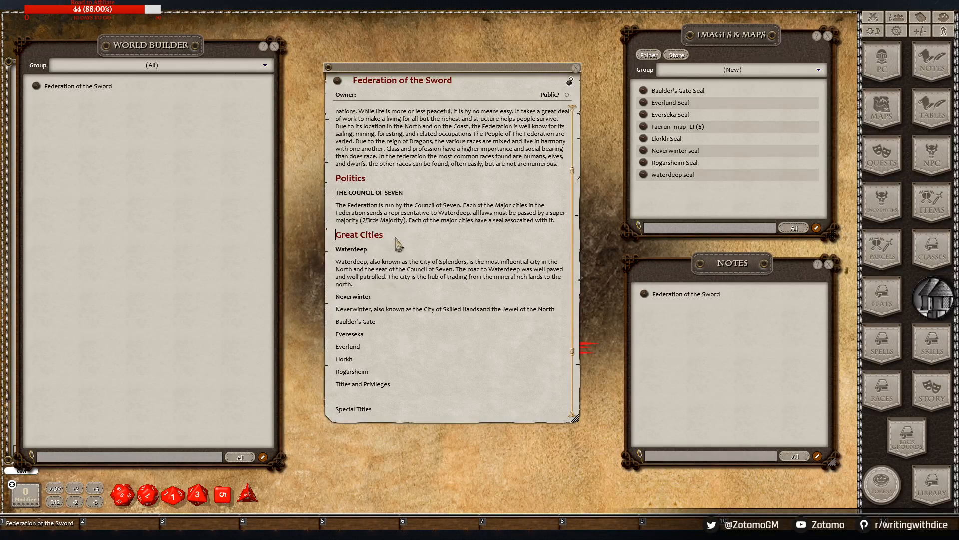
Add a link to the waterdeep seal image on a new line below the Waterdeep description and preview the image
left_click(393, 284)
key("Return")
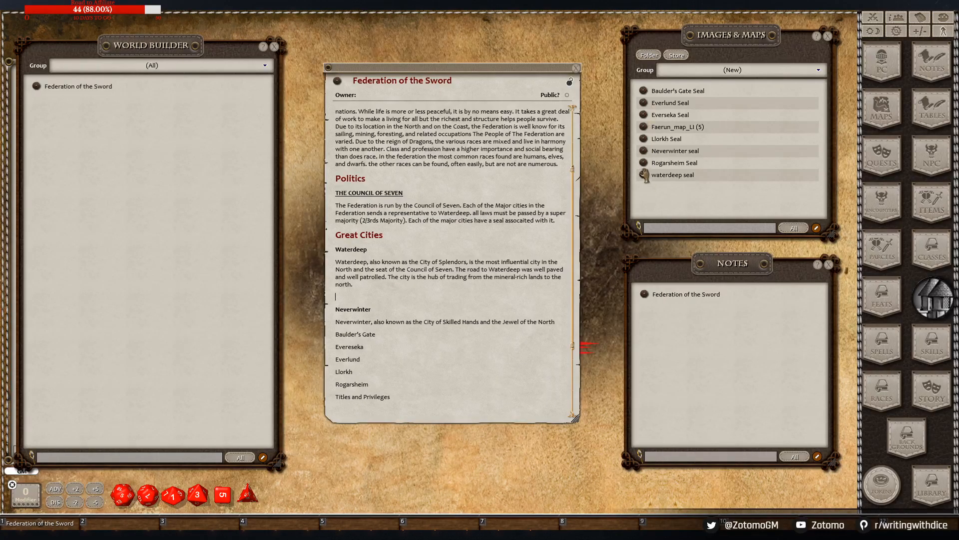
left_click_drag(363, 299, 365, 300)
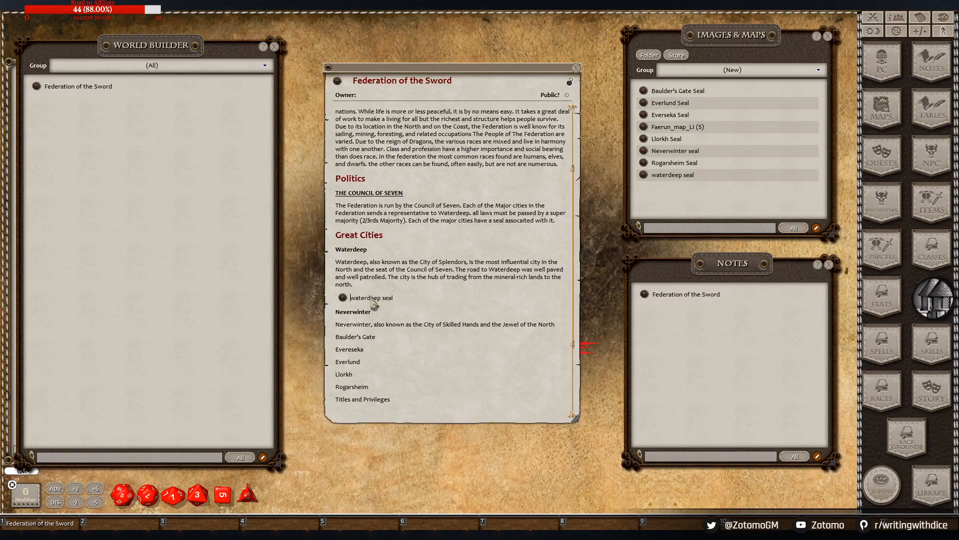
left_click(340, 304)
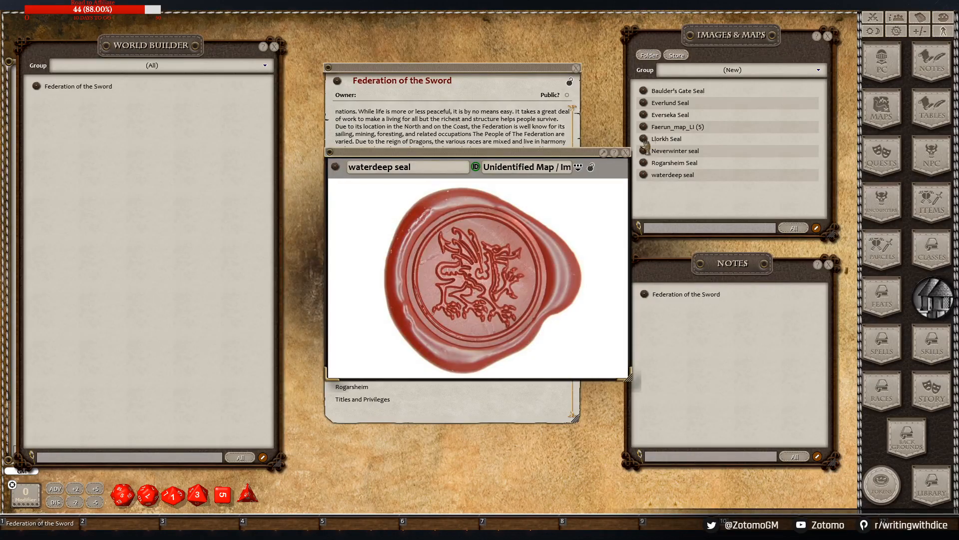
left_click(625, 153)
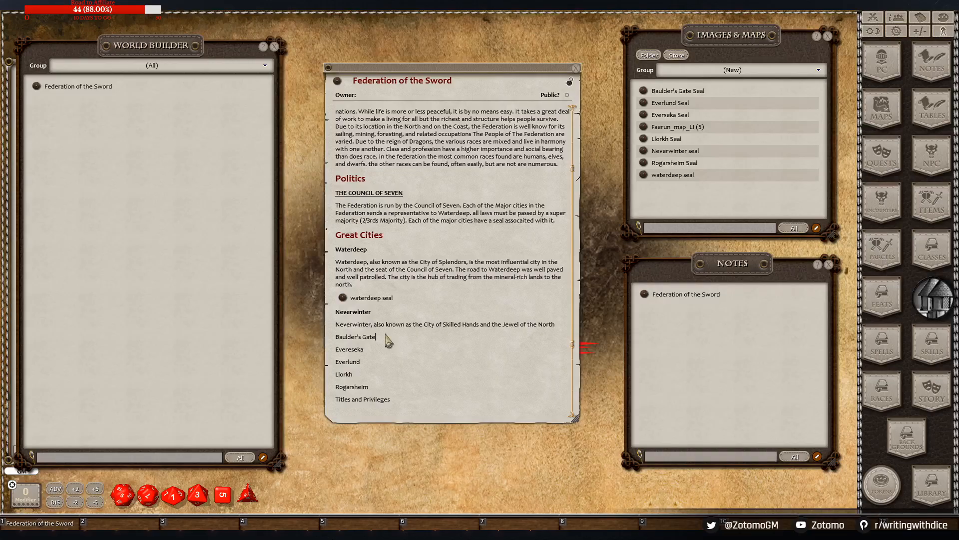
Make the Baulder's Gate title line bold
left_click_drag(385, 336, 329, 335)
right_click(361, 339)
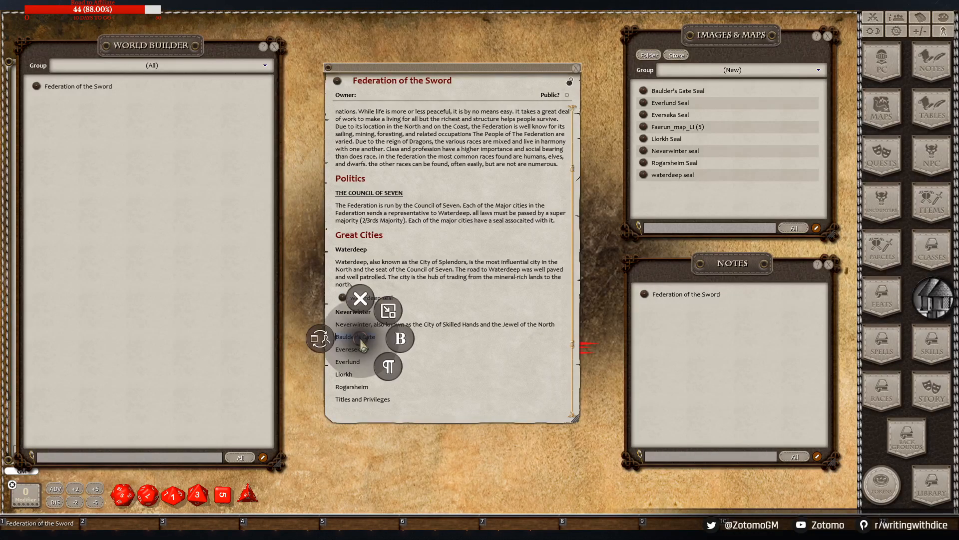
left_click(394, 343)
left_click(420, 317)
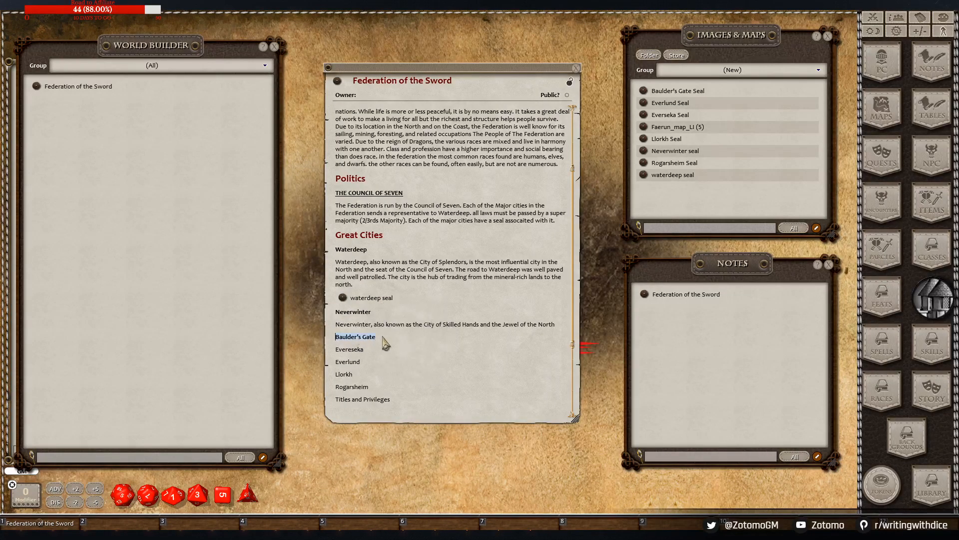
left_click(387, 348)
key("Return")
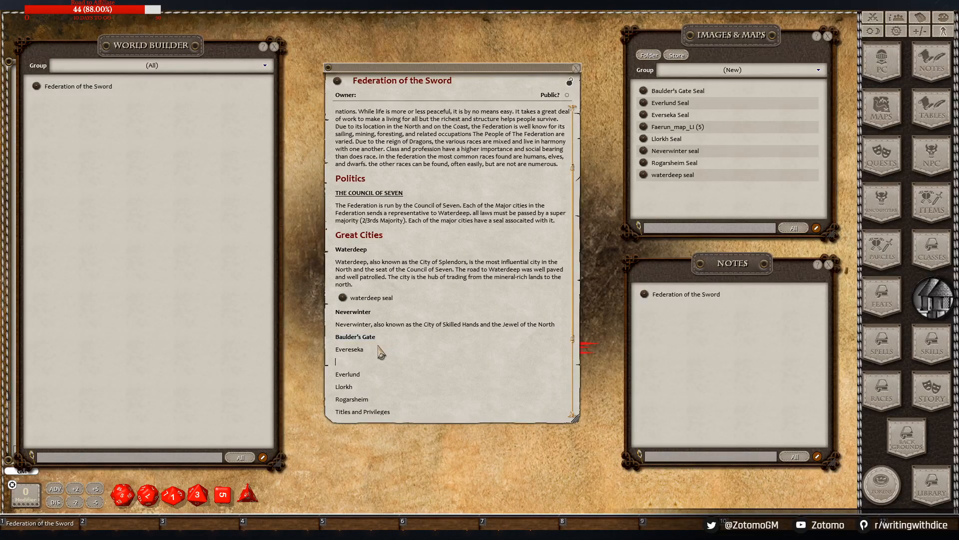
key("BackSpace")
left_click(383, 335)
key("Return")
type("filler")
key("BackSpace")
key("BackSpace")
key("BackSpace")
key("BackSpace")
key("BackSpace")
key("BackSpace")
key("BackSpace")
key("BackSpace")
type("asdfasdf")
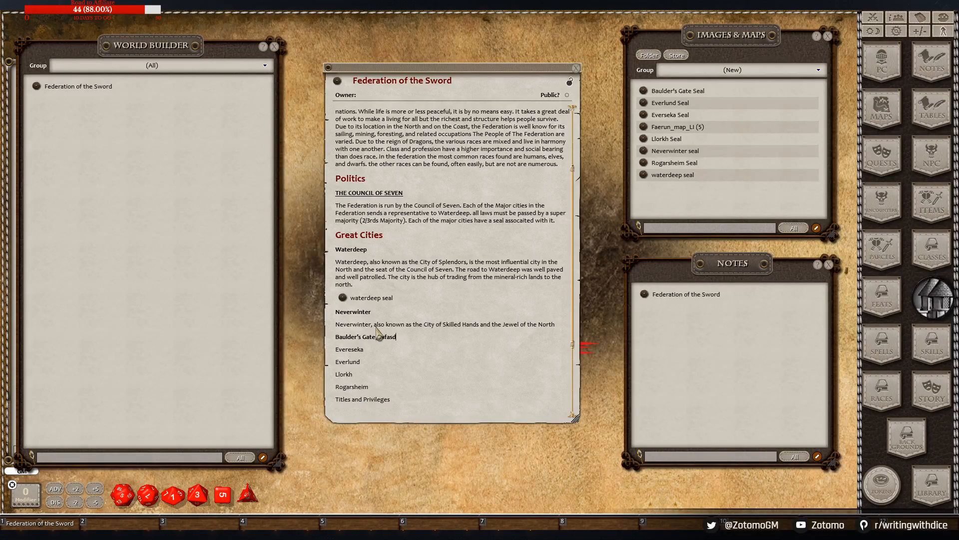
scroll(418, 339, "down", 2)
scroll(418, 338, "up", 2)
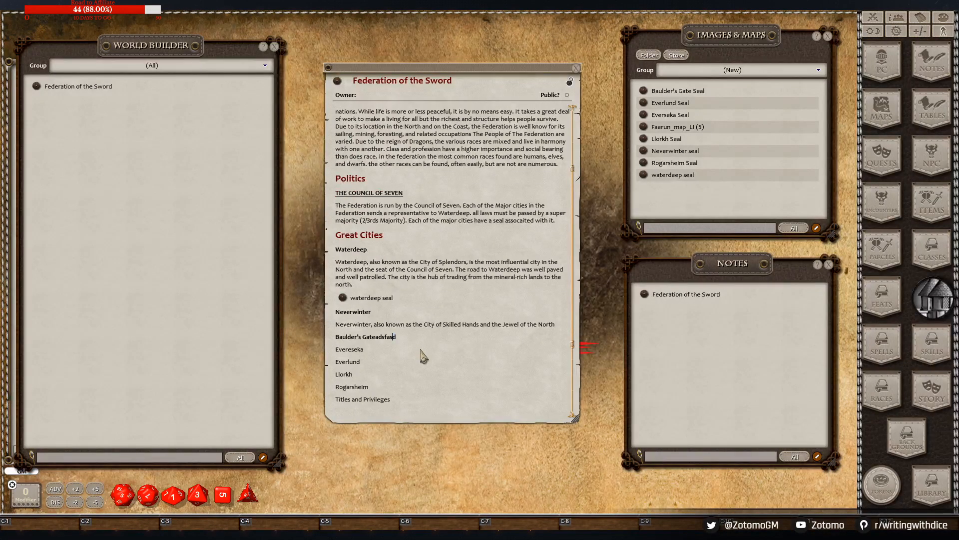
key("BackSpace")
key("BackSpace")
key("BackSpace")
key("BackSpace")
key("BackSpace")
key("BackSpace")
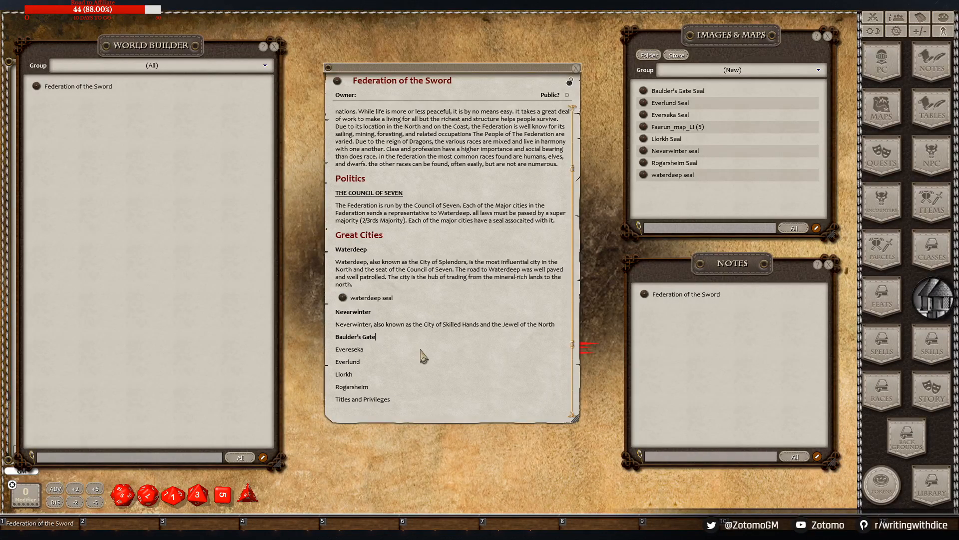
key("BackSpace")
key("BackSpace")
Add the placeholder line "dsfsdfsd" under Baulder's Gate and link the Baulder's Gate Seal image below it
key("Return")
type("dsfsdfsd")
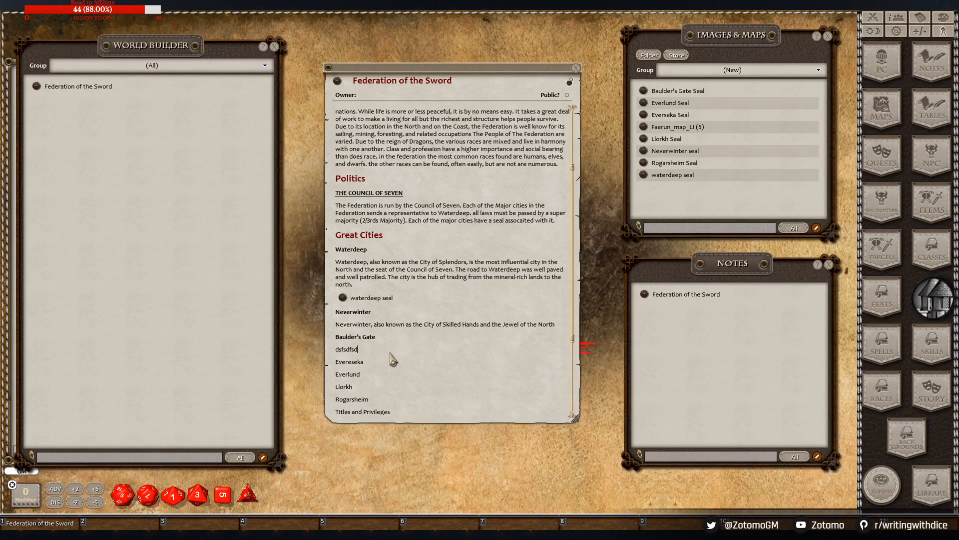
key("Return")
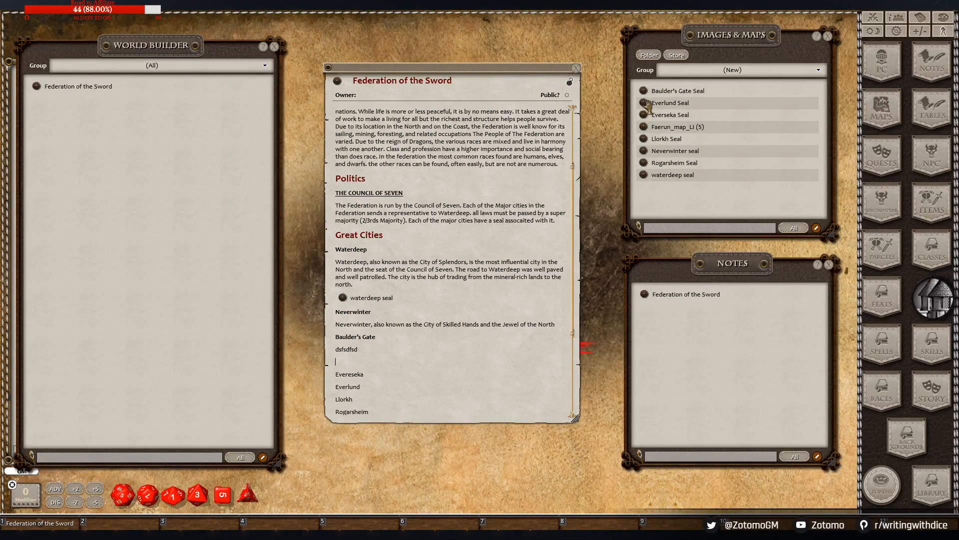
left_click_drag(643, 92, 340, 363)
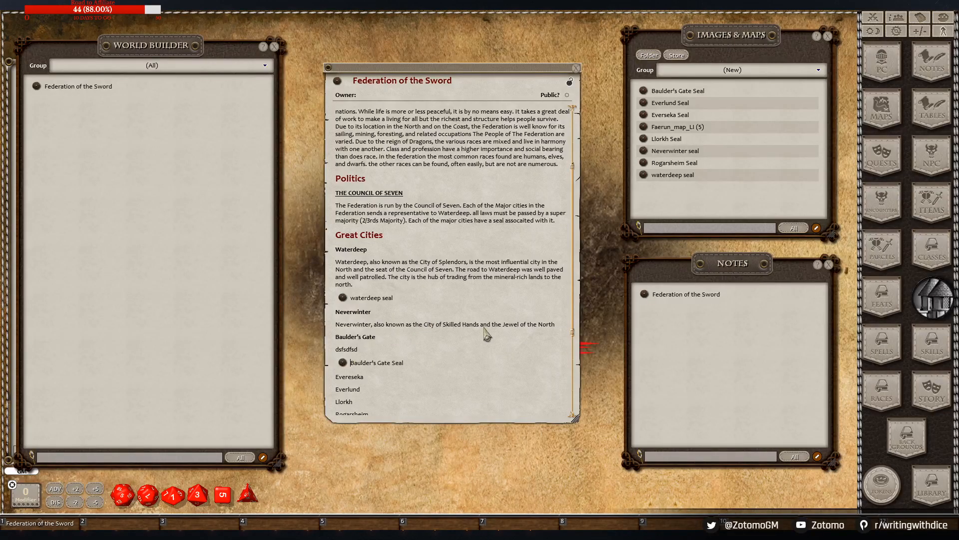
Link the Neverwinter seal image below the Neverwinter description and preview the Neverwinter and Baulder's Gate seals
left_click(558, 326)
key("Return")
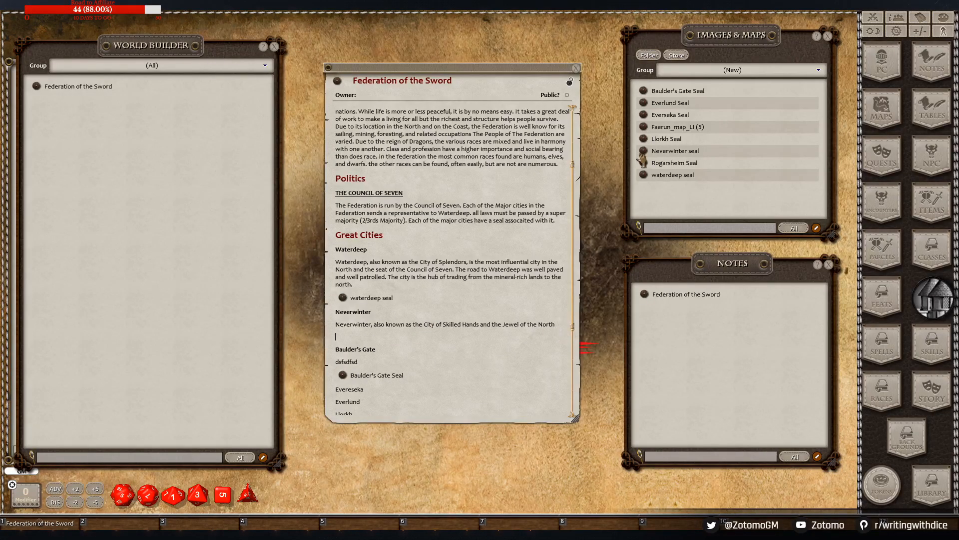
left_click_drag(643, 152, 346, 339)
left_click(343, 338)
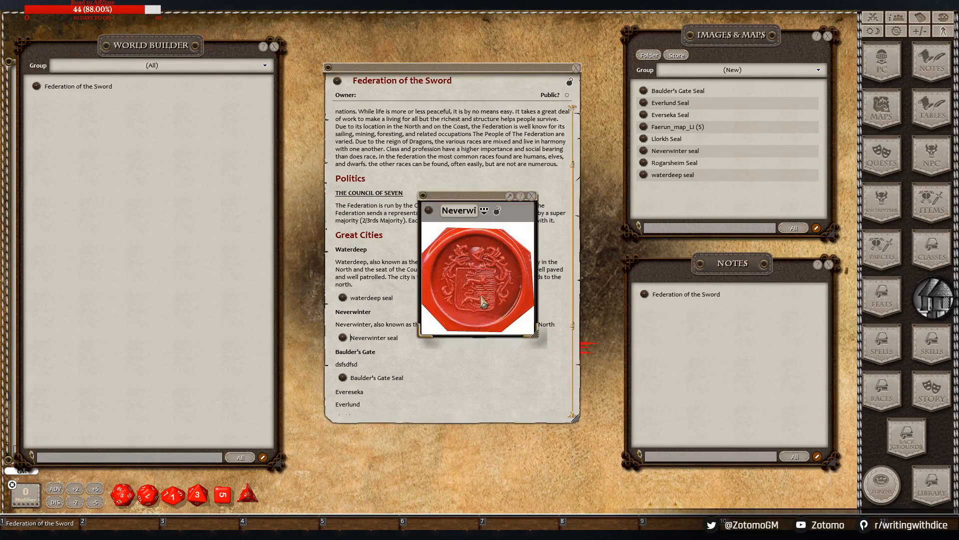
left_click_drag(534, 337, 653, 447)
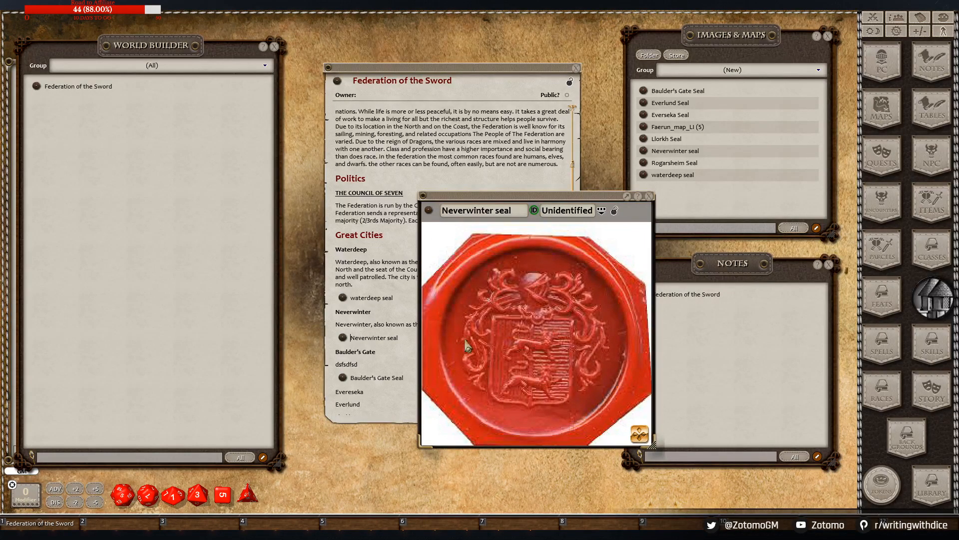
left_click(649, 196)
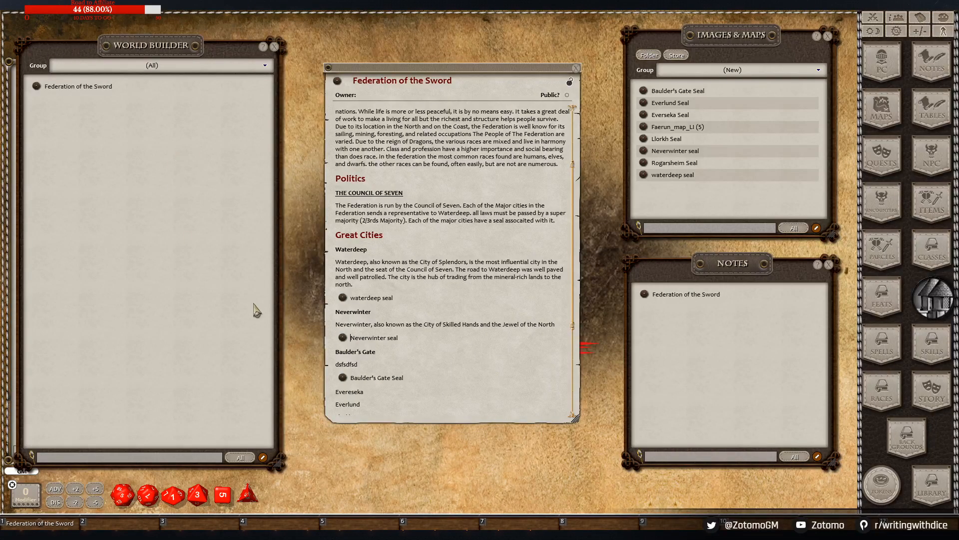
scroll(355, 336, "down", 3)
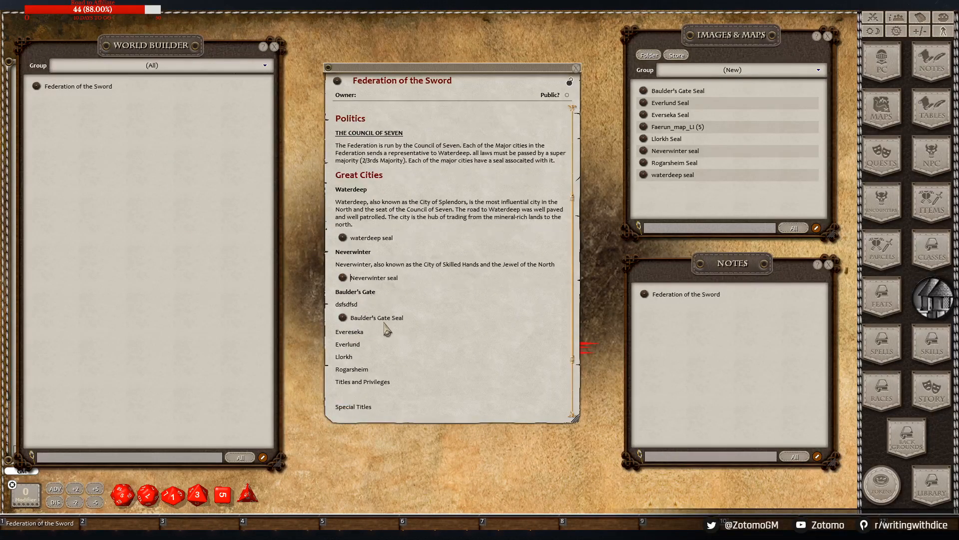
left_click(343, 318)
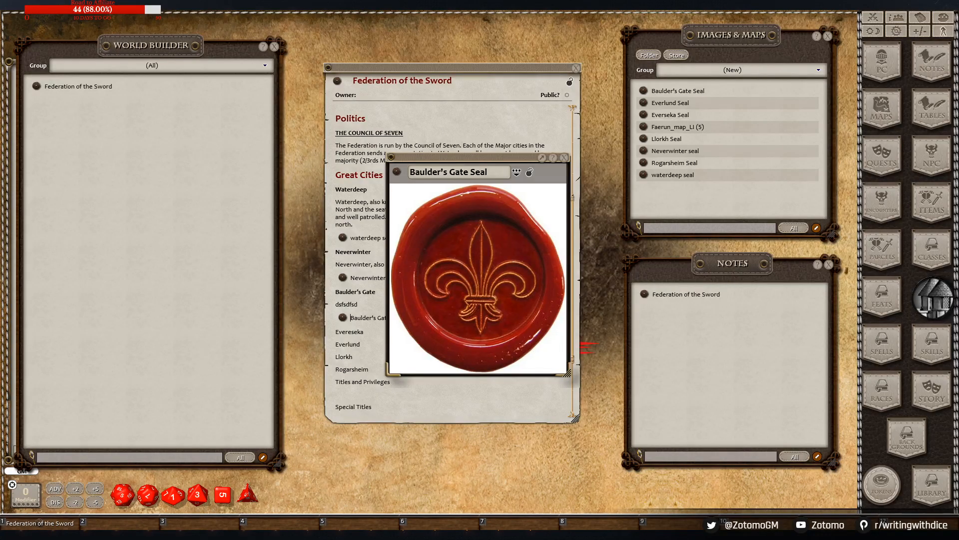
left_click(343, 317)
Add placeholder lines "yrtyr", "rtyrtyr", "dfgdfg" and "fgdfgd" under Evereseka, Everlund, Llorkh and Rogarsheim respectively
left_click_drag(368, 330, 336, 331)
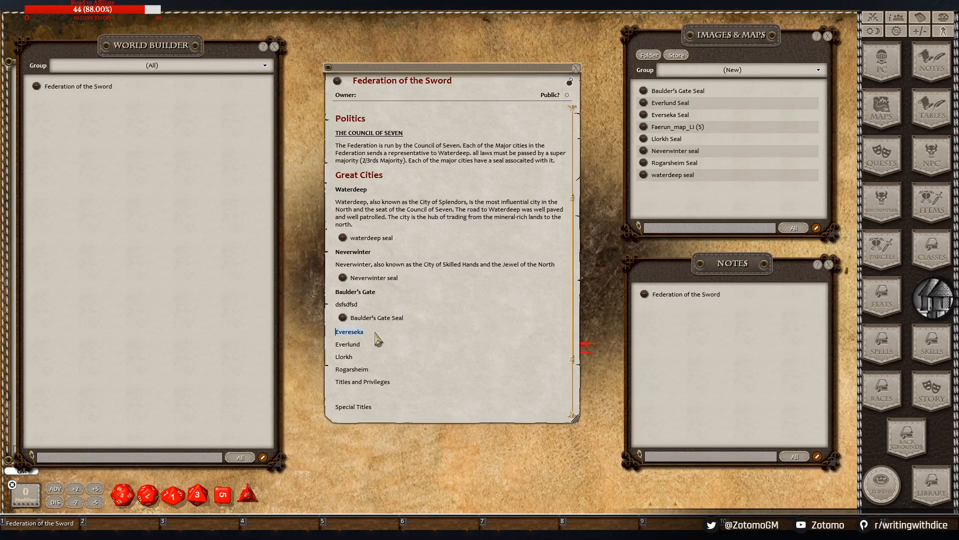
mouse_move(468, 70)
left_mouse_down()
mouse_move(481, 57)
mouse_move(455, 83)
left_mouse_up()
left_click(354, 355)
left_click(356, 344)
key("Return")
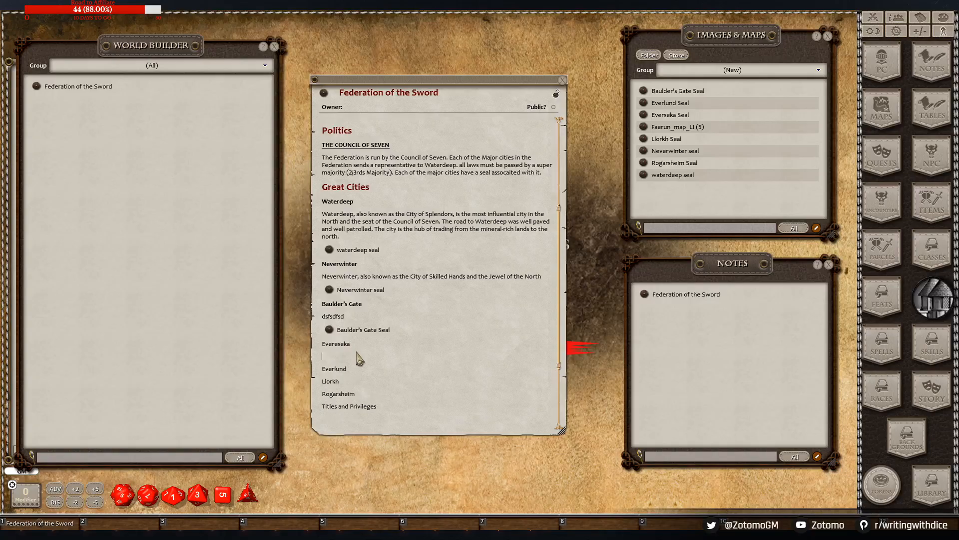
type("yrtyr")
left_click(355, 368)
key("Return")
type("rtyrtyr")
left_click(356, 393)
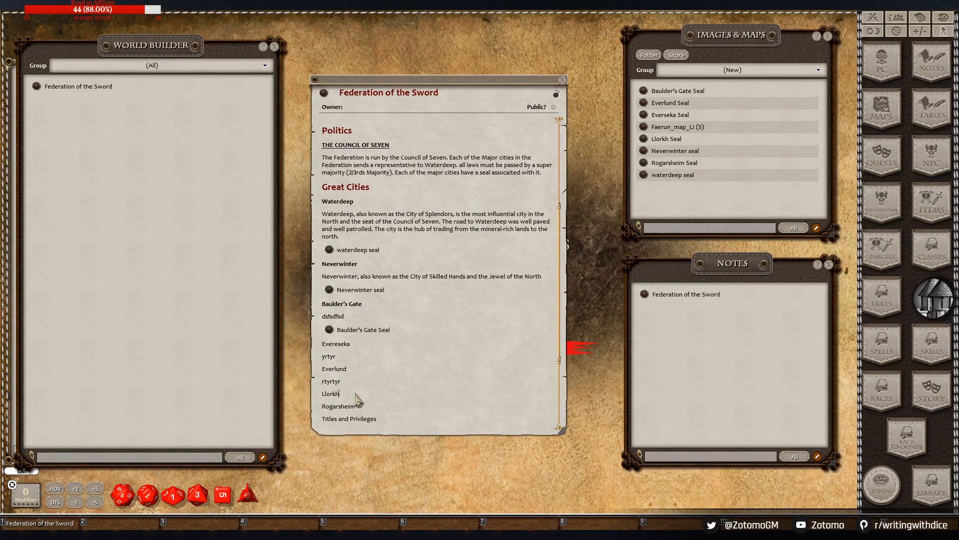
key("Return")
type("dfgdfg")
left_click(357, 418)
key("Return")
type("fgdfgd")
Insert a blank line above "Titles and Privileges" and format that line as a heading
scroll(375, 403, "down", 1)
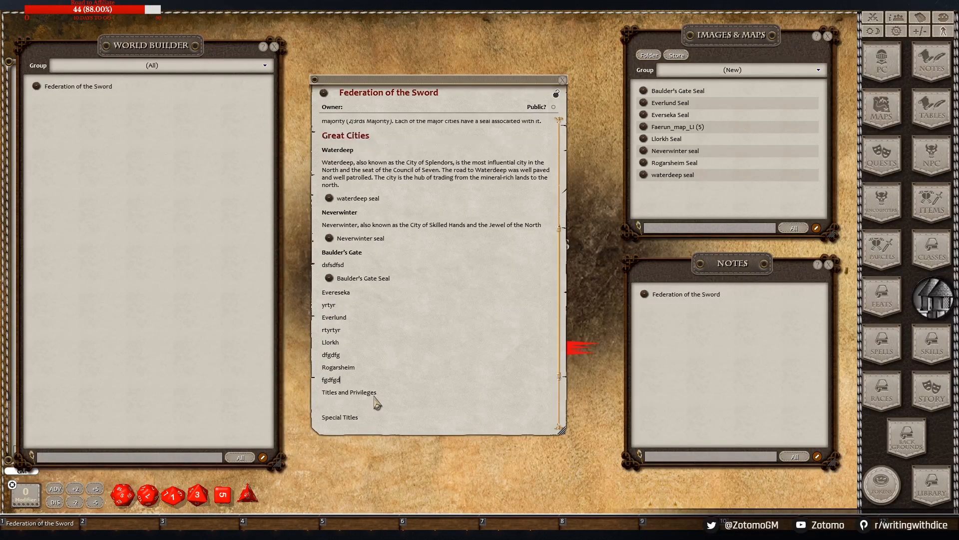
scroll(375, 402, "down", 1)
left_click(377, 374)
key("Return")
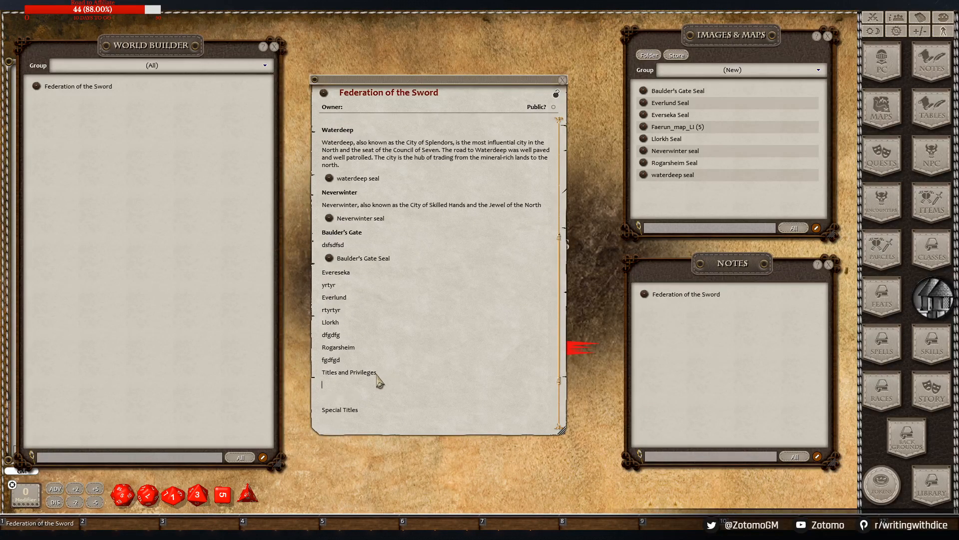
key("Up")
key("Return")
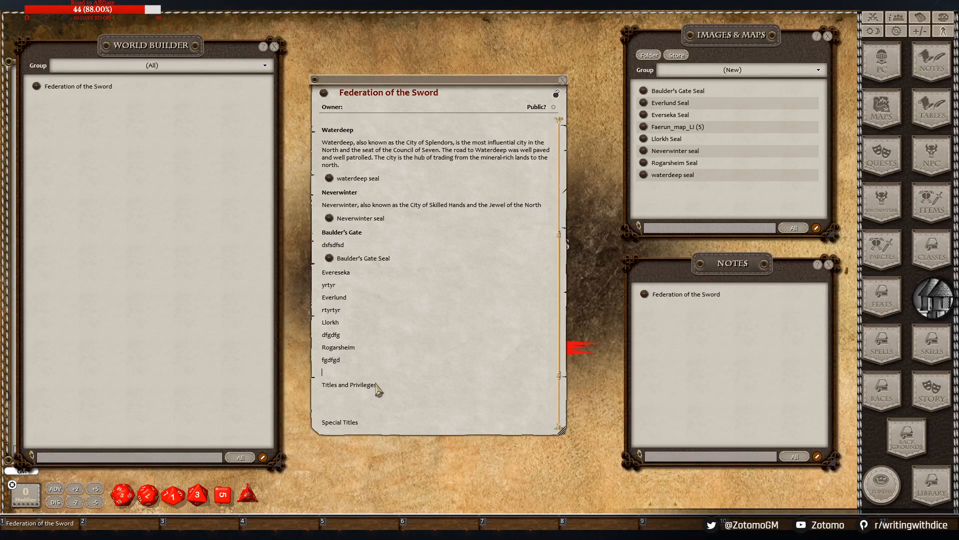
left_click_drag(376, 385, 324, 385)
right_click(326, 387)
left_click(365, 406)
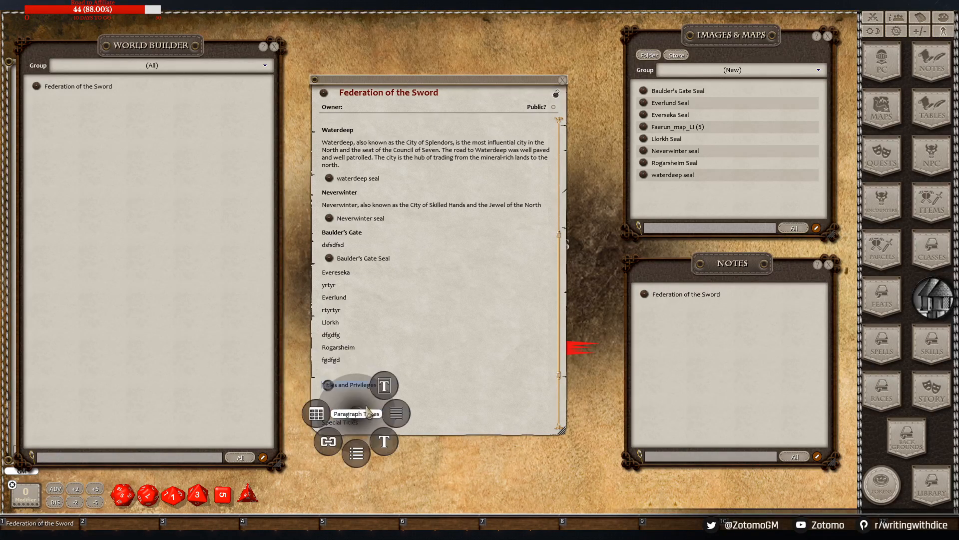
left_click(383, 437)
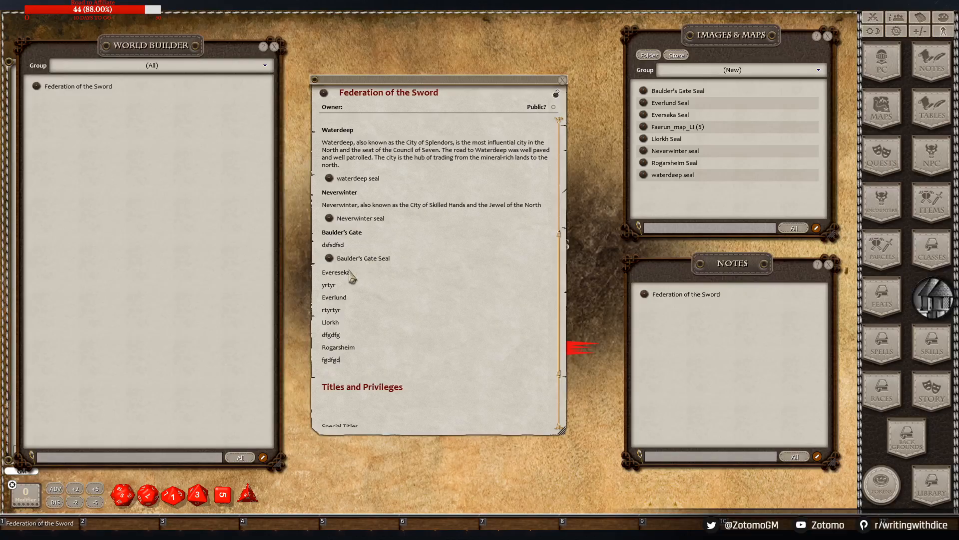
Make the Evereseka, Everlund, Llorkh and Rogarsheim title lines bold
left_click_drag(350, 272, 320, 272)
right_click(329, 274)
left_click(372, 280)
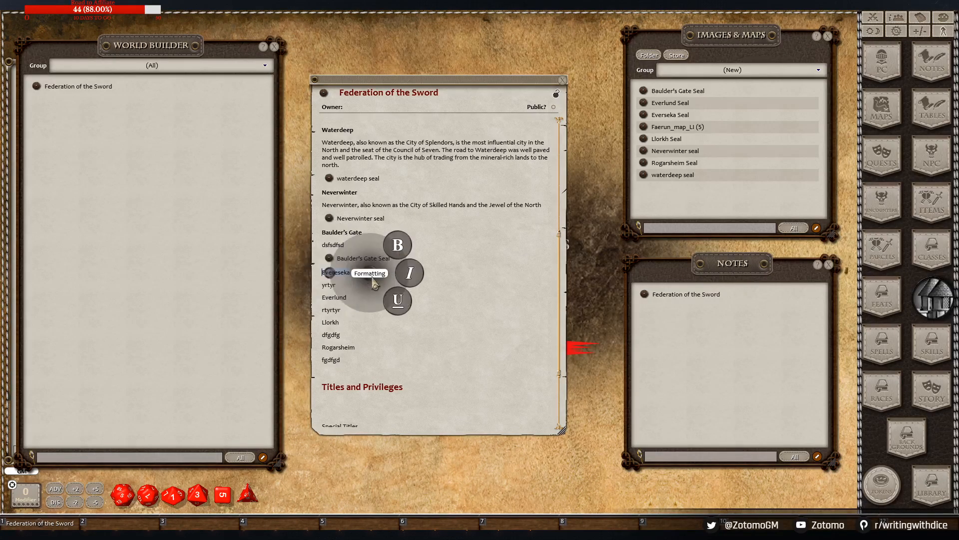
left_click(395, 246)
left_click_drag(349, 298, 320, 298)
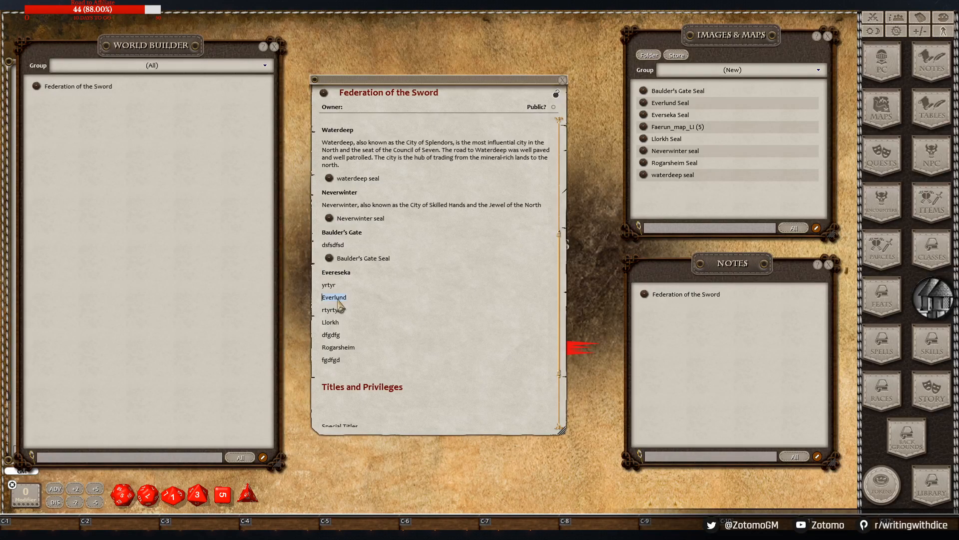
key("ctrl+b")
left_click(346, 323)
left_click_drag(349, 330, 322, 323)
key("ctrl+b")
left_click_drag(369, 358, 323, 348)
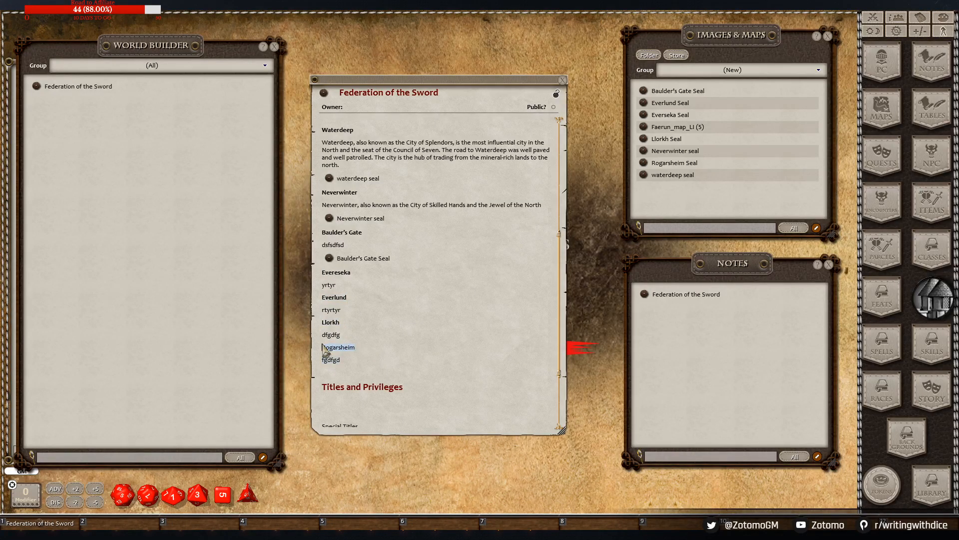
key("ctrl+b")
Try underlining the Rogarsheim title line, and remove the underline again
left_click(362, 341)
left_click_drag(360, 349, 319, 354)
key("ctrl+u")
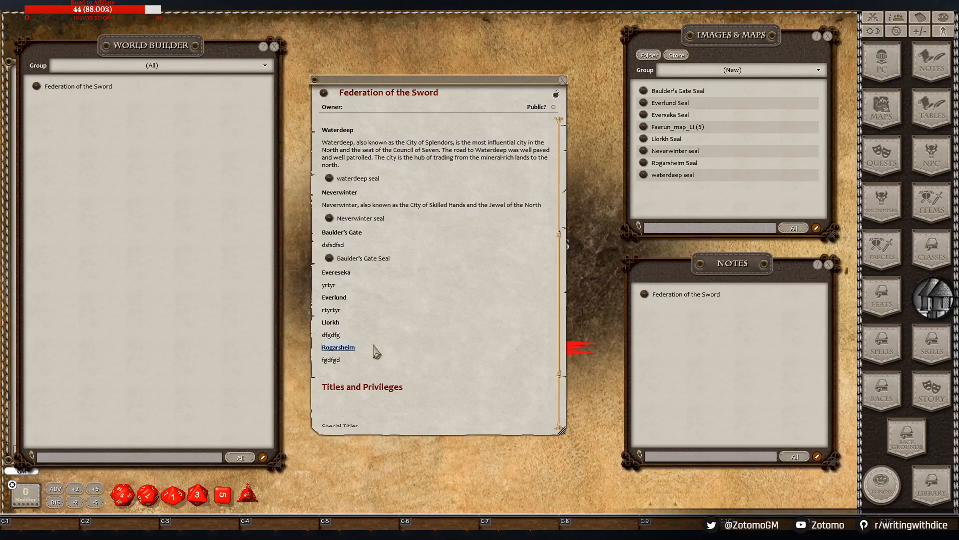
key("ctrl+u")
left_click(363, 336)
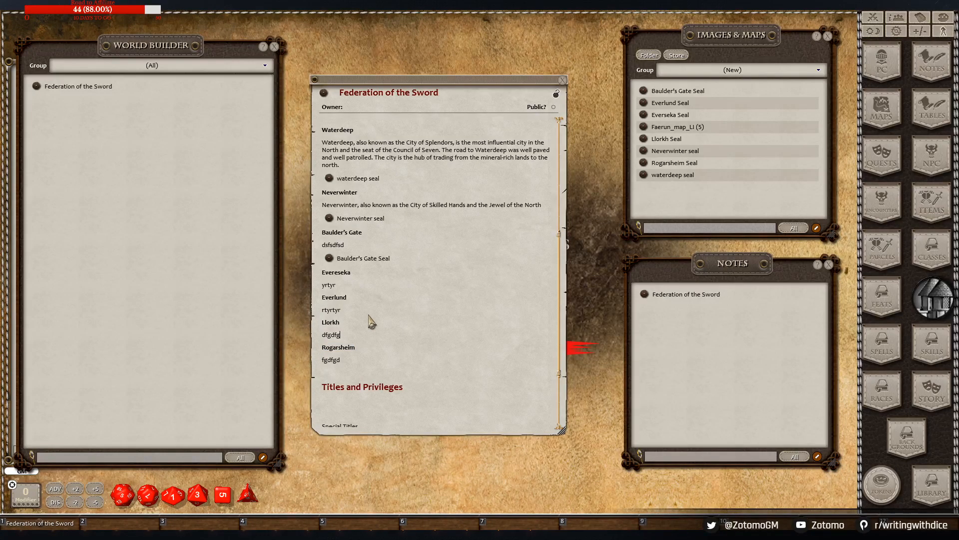
Link the Everseka Seal image below the placeholder line under Evereseka, preview the seal and close it
left_click(346, 285)
key("Return")
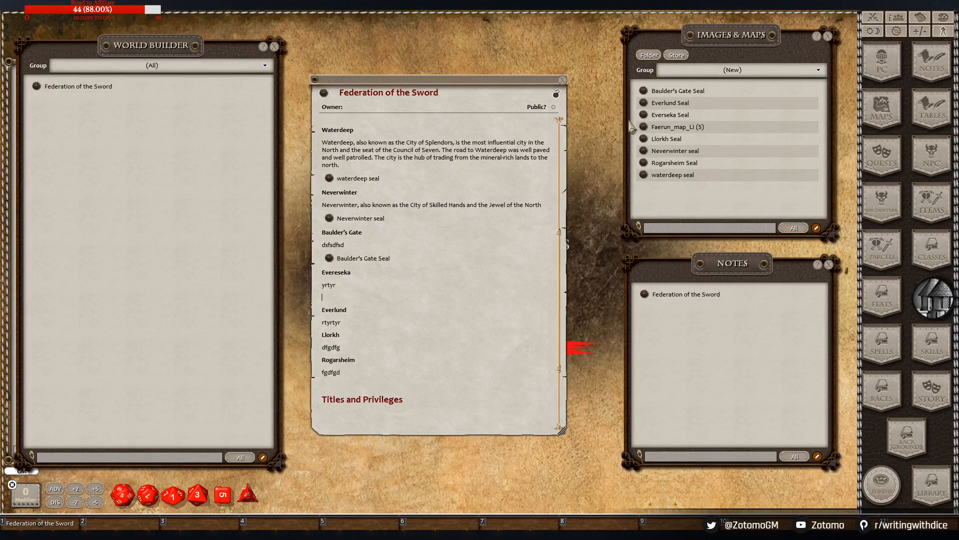
left_click_drag(644, 116, 332, 301)
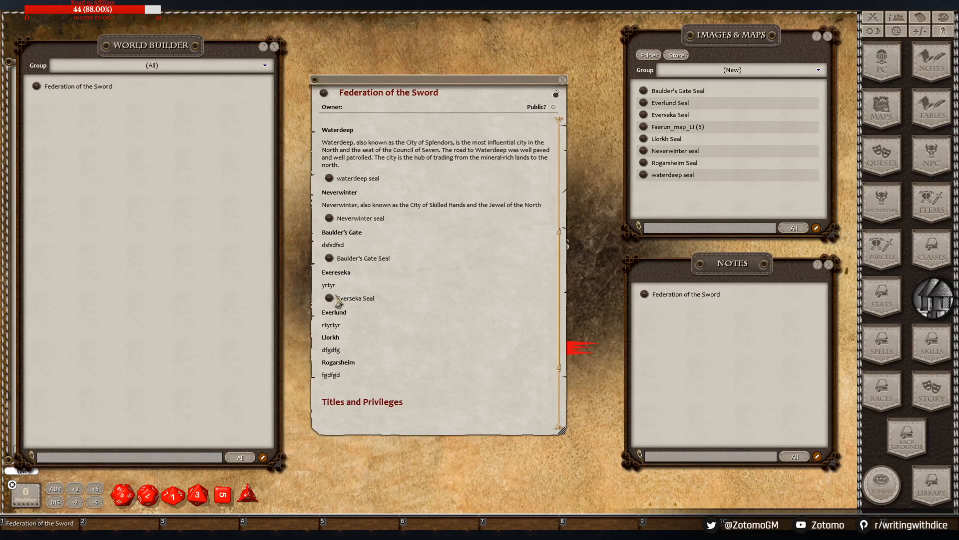
left_click(330, 298)
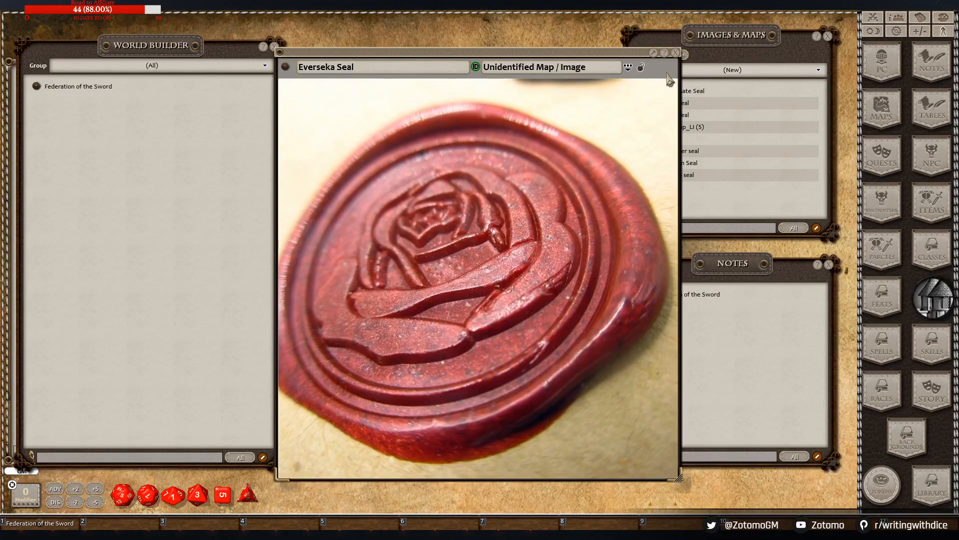
left_click(675, 53)
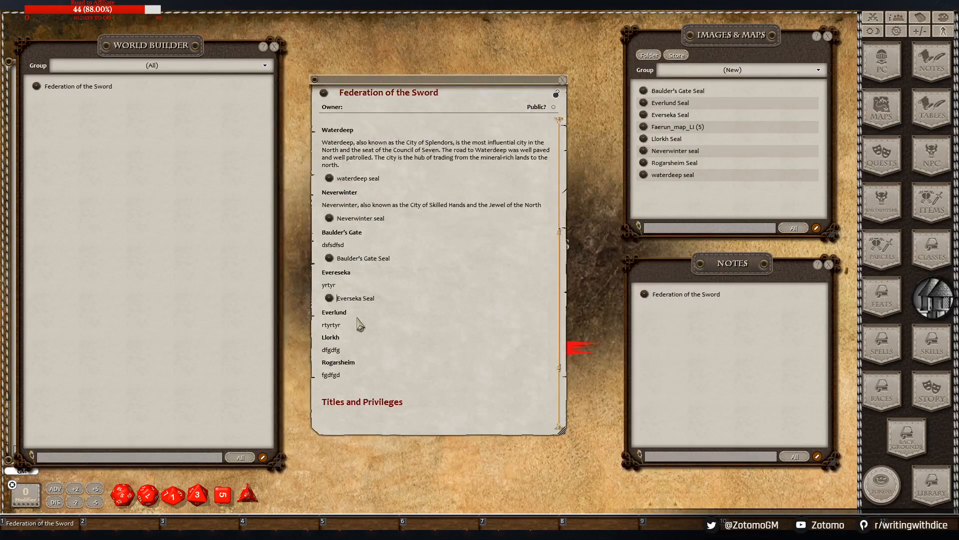
Link the Everlund Seal image below the placeholder line under Everlund, preview the seal and close it
scroll(359, 318, "down", 1)
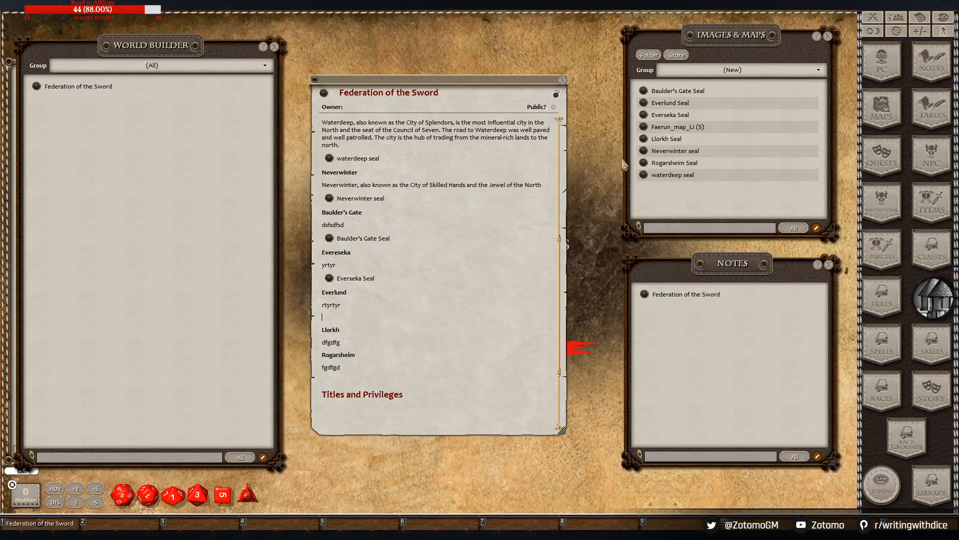
left_click_drag(643, 103, 334, 319)
left_click(329, 318)
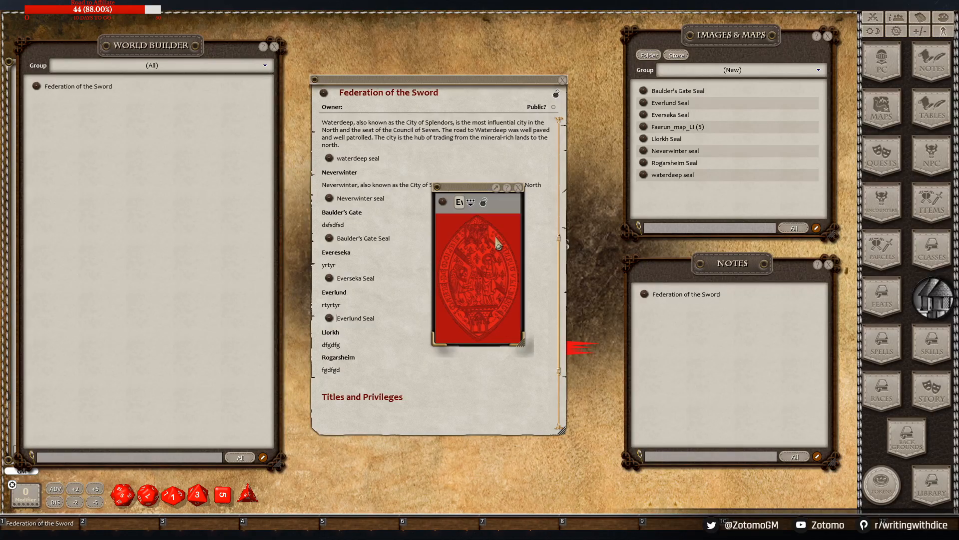
left_click(519, 188)
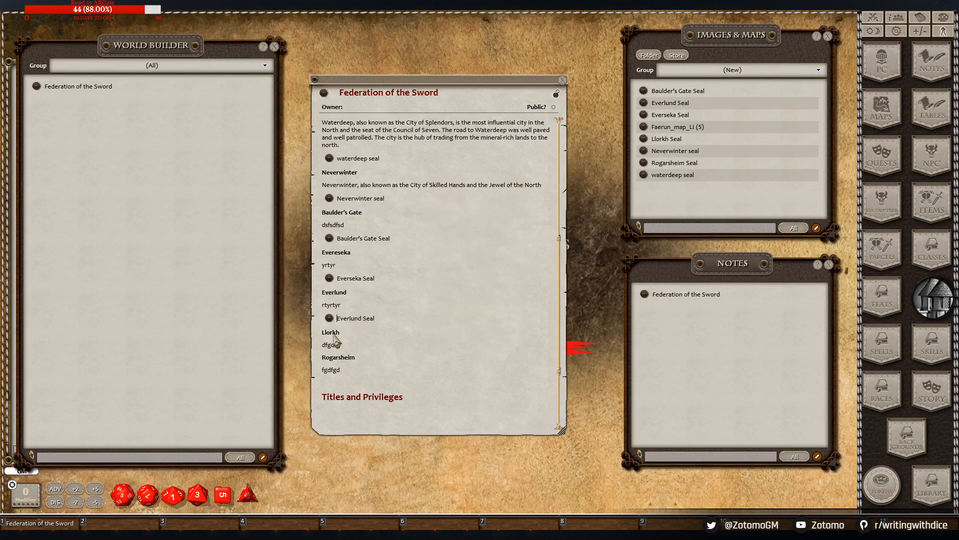
Link the Llorkh Seal image below the placeholder line under Llorkh, preview the seal and close it
left_click(350, 332)
key("Return")
key("BackSpace")
left_click(354, 345)
key("Return")
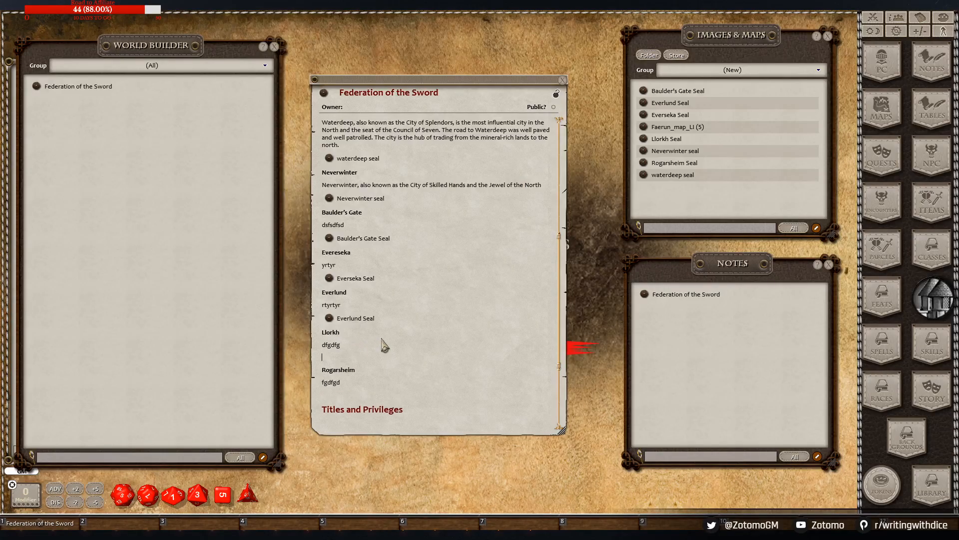
left_click_drag(644, 142, 337, 363)
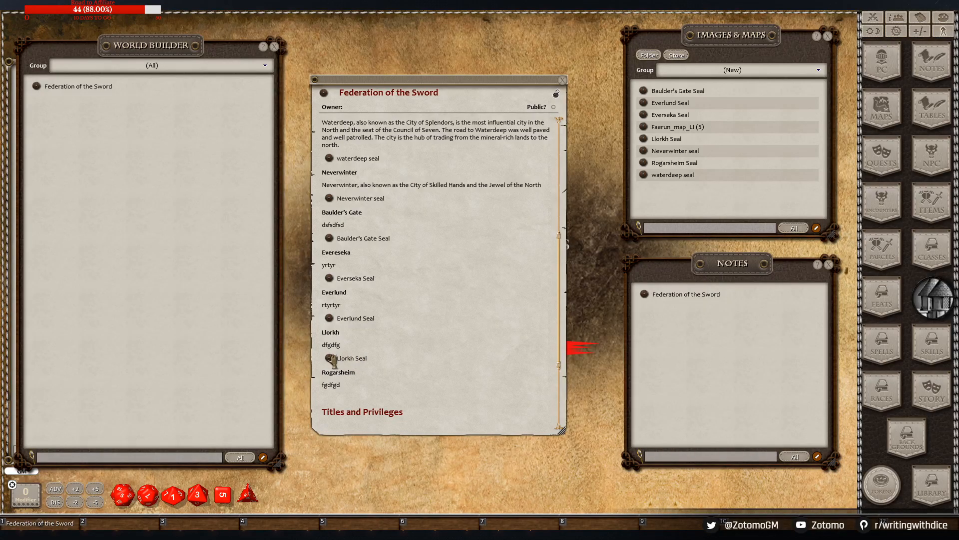
left_click(330, 358)
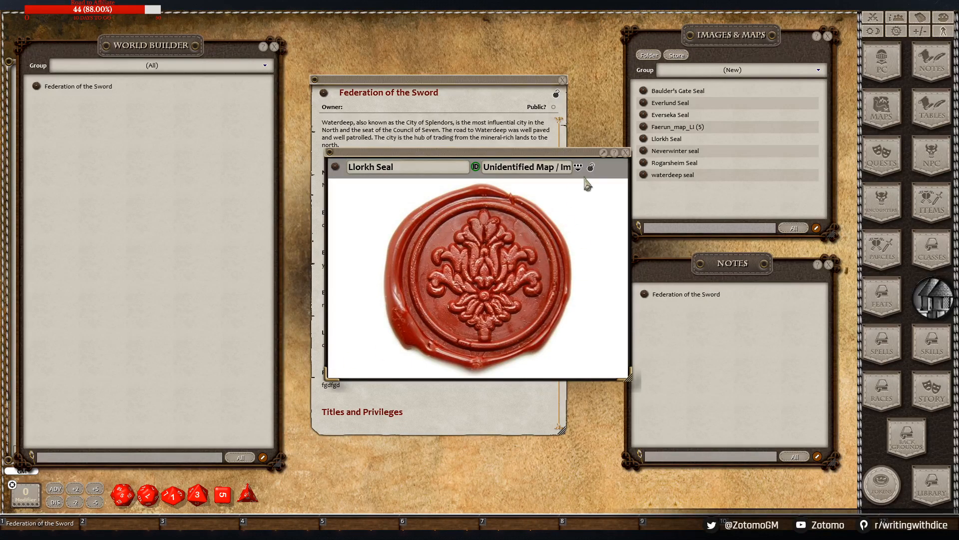
left_click(626, 153)
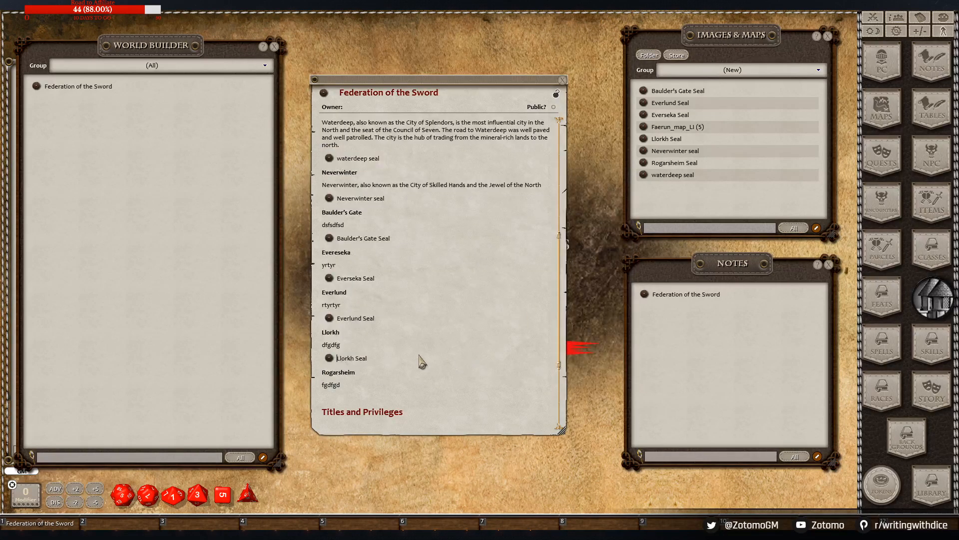
Link the Rogarsheim Seal image below the placeholder line under Rogarsheim, preview the seal and close it
left_click(374, 373)
left_click(371, 380)
key("Return")
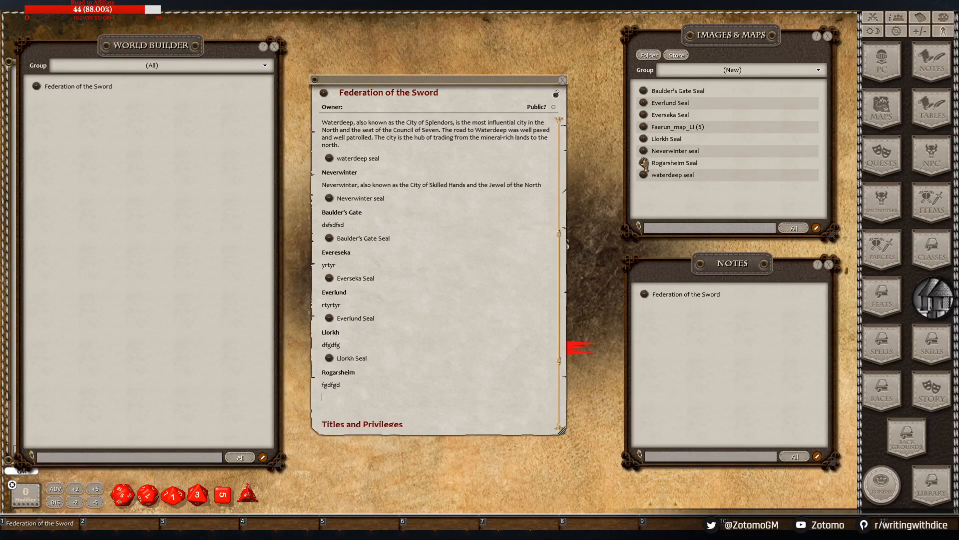
left_click_drag(642, 162, 342, 395)
left_click(329, 398)
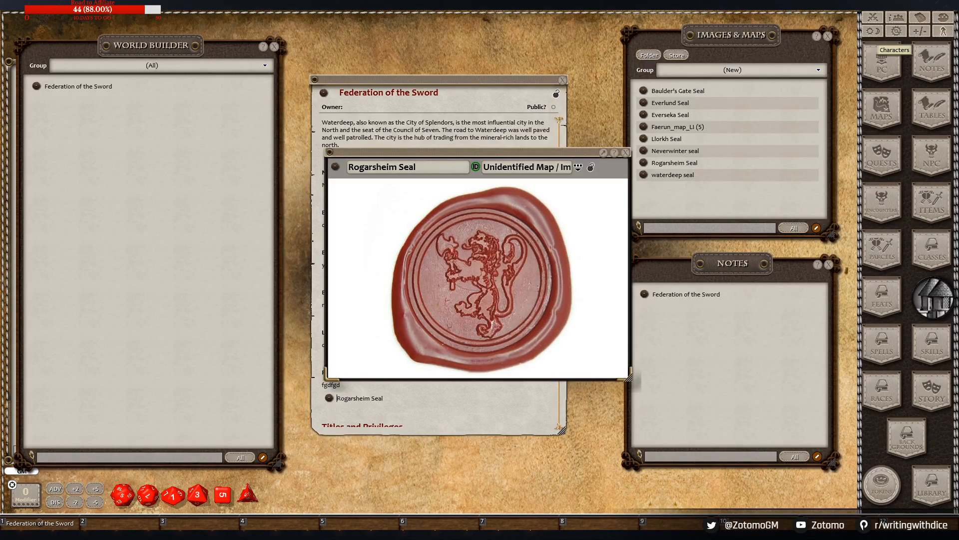
left_click(626, 153)
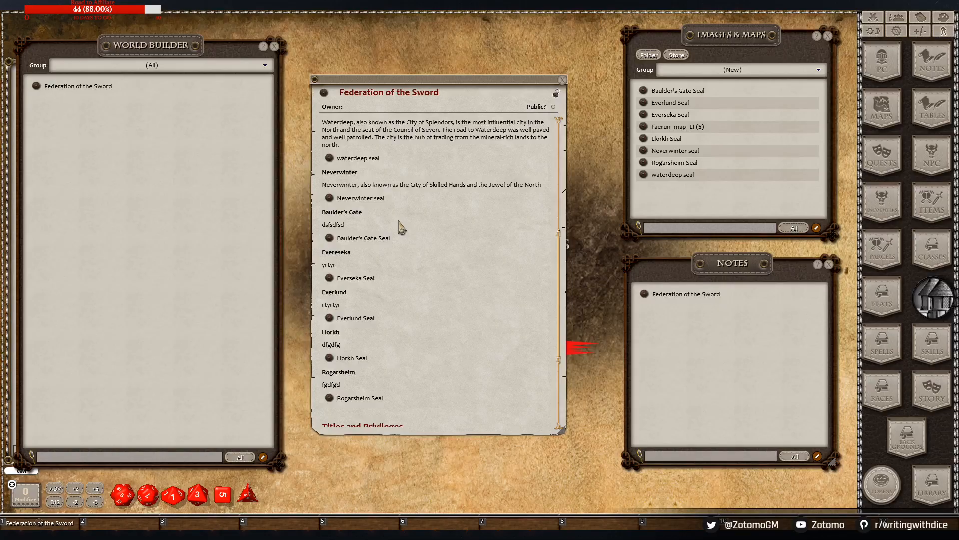
Review the Great Cities entries and paste the copied titles text beneath the Titles and Privileges heading
scroll(442, 249, "up", 1)
scroll(442, 250, "up", 5)
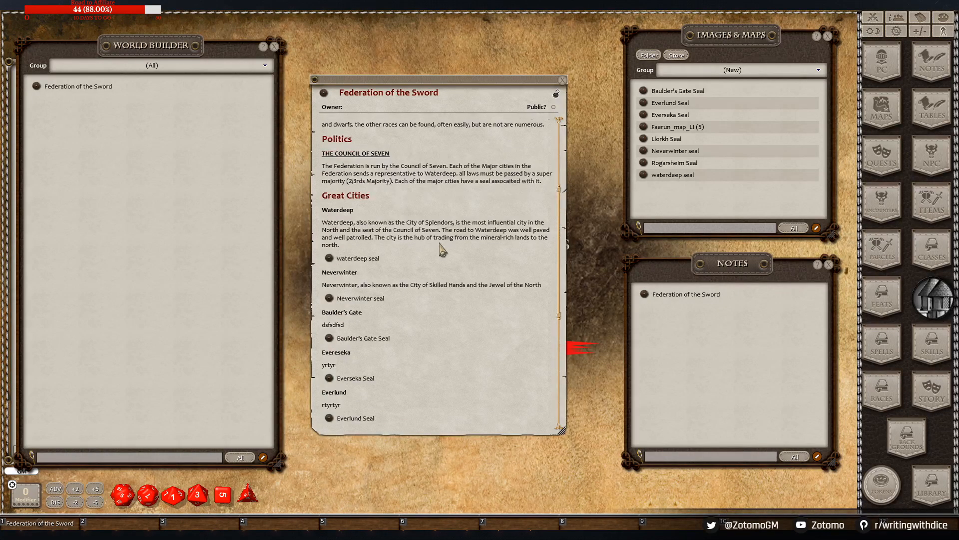
scroll(435, 249, "down", 5)
scroll(420, 245, "up", 5)
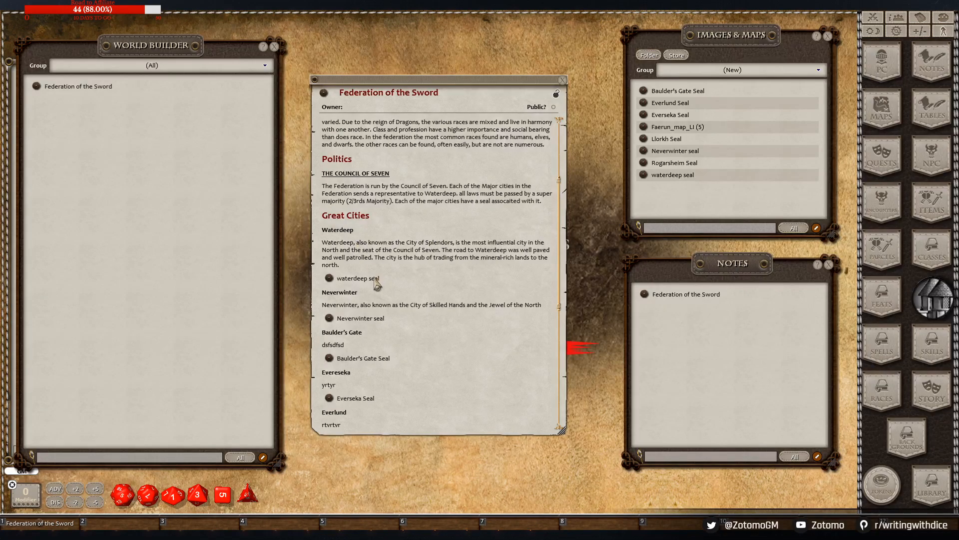
scroll(380, 277, "down", 12)
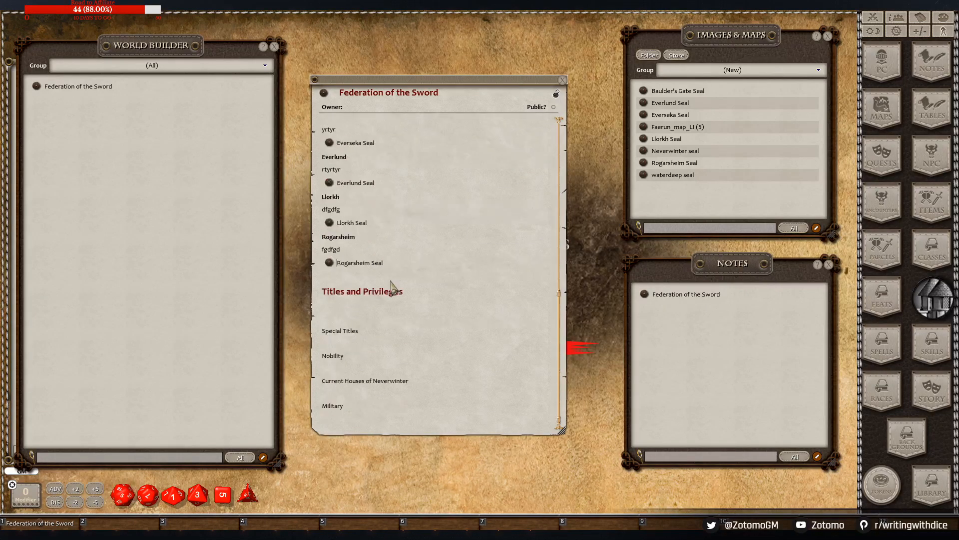
left_click(371, 306)
key("ctrl+v")
Join the broken lines of the pasted Titles and Privileges introduction and delete the leading word "Nobility"
scroll(370, 290, "up", 1)
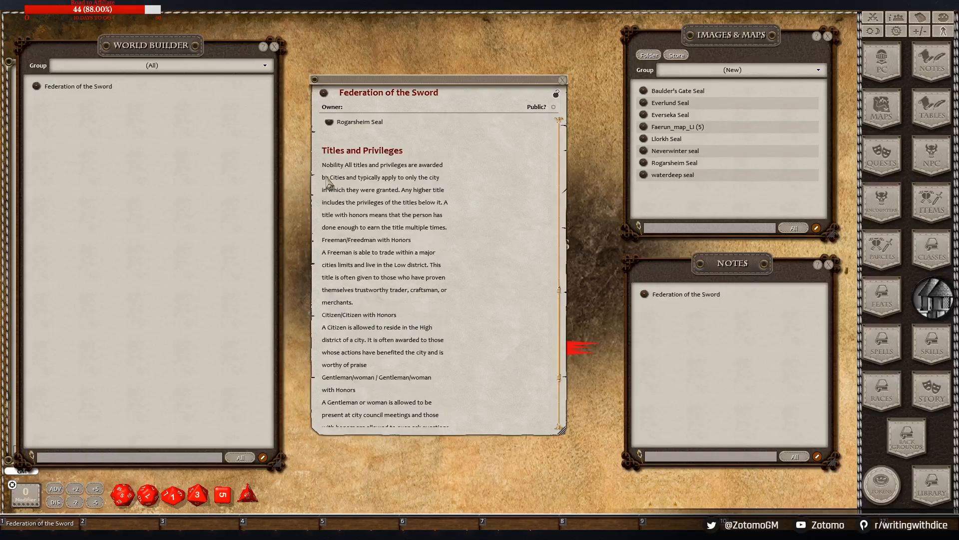
key("BackSpace")
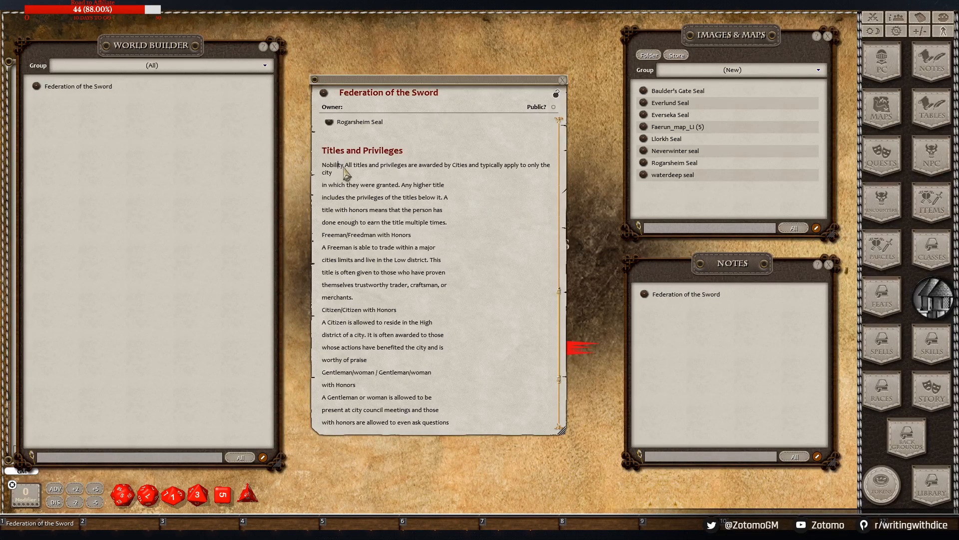
left_click_drag(344, 167, 322, 167)
key("BackSpace")
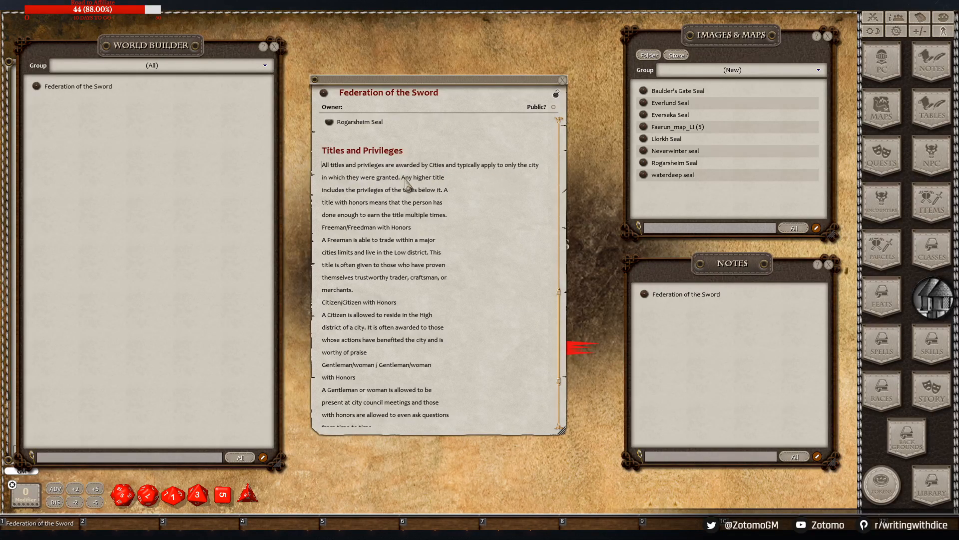
left_click(323, 190)
key("BackSpace")
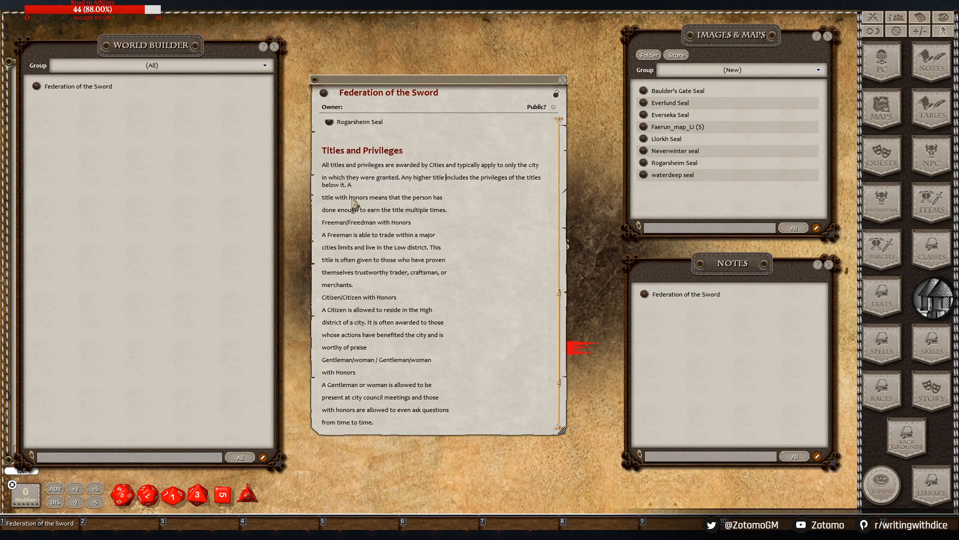
left_click(323, 198)
key("BackSpace")
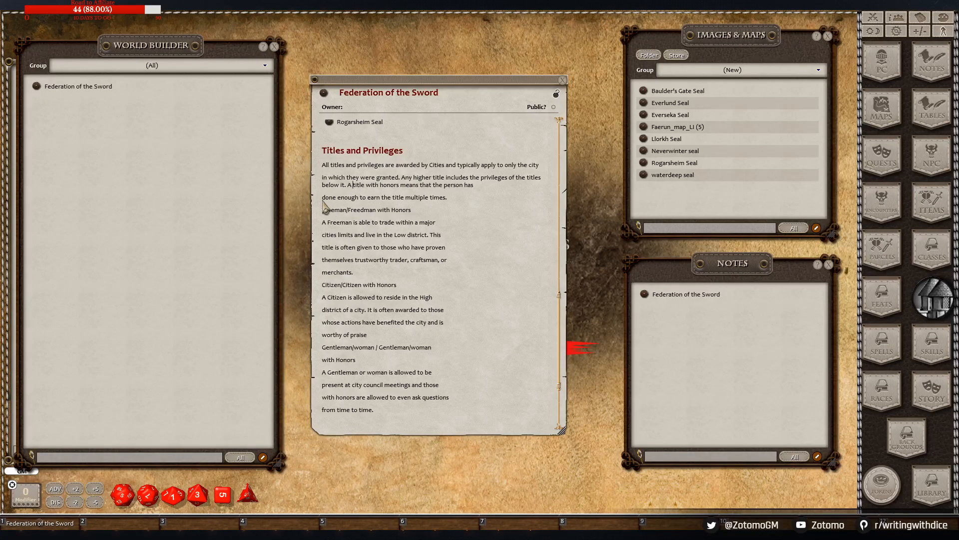
key("BackSpace")
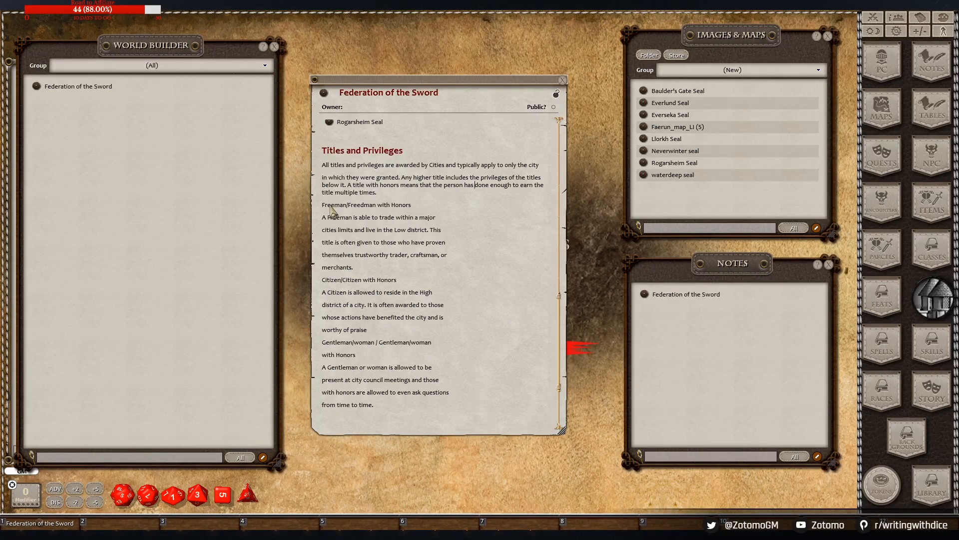
Make the "Freeman/Freedman with Honors" line bold
left_click(410, 205)
left_click_drag(410, 205, 322, 205)
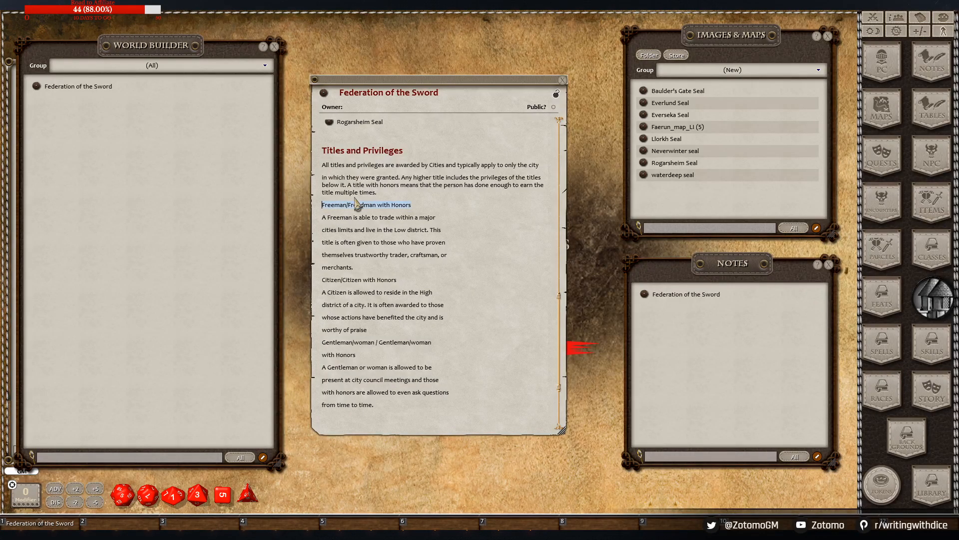
key("ctrl+b")
left_click(403, 217)
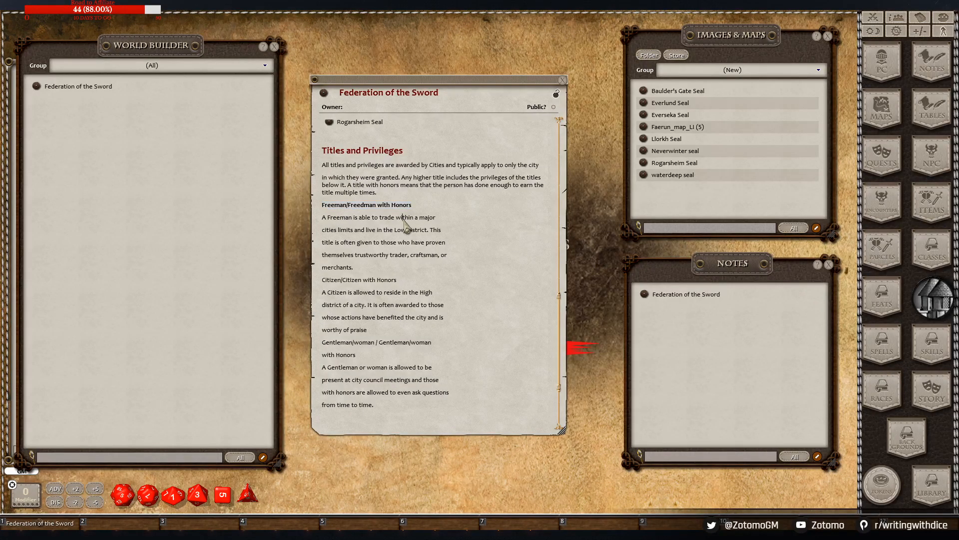
Join the broken lines of the Freeman description into one paragraph and change "Freedman" to "Freeman" in its heading line
left_click(322, 229)
key("BackSpace")
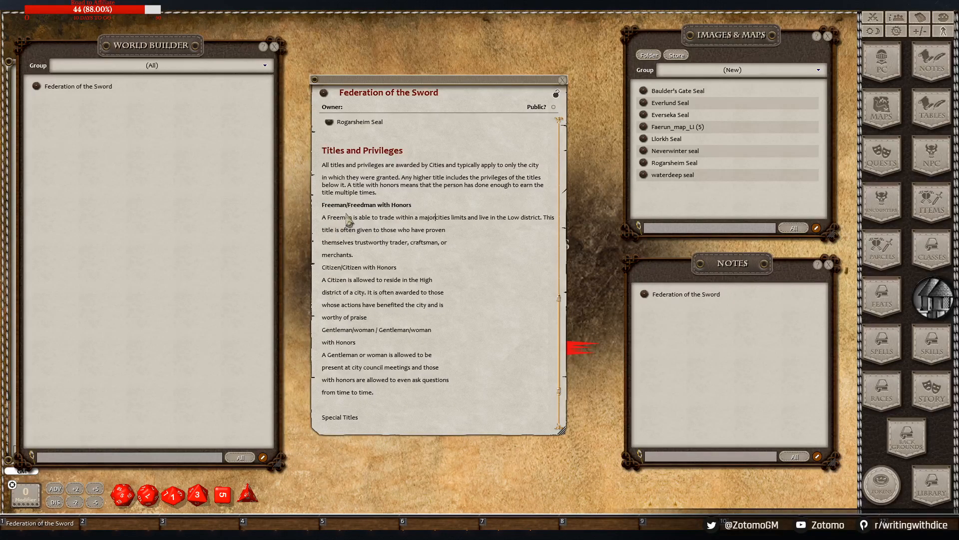
left_click(364, 205)
key("BackSpace")
left_click(458, 227)
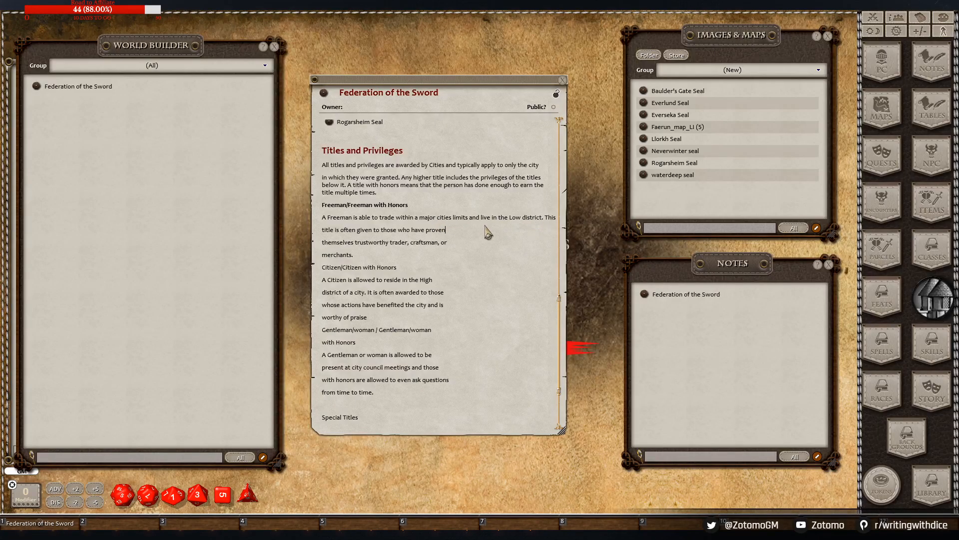
left_click(322, 243)
key("BackSpace")
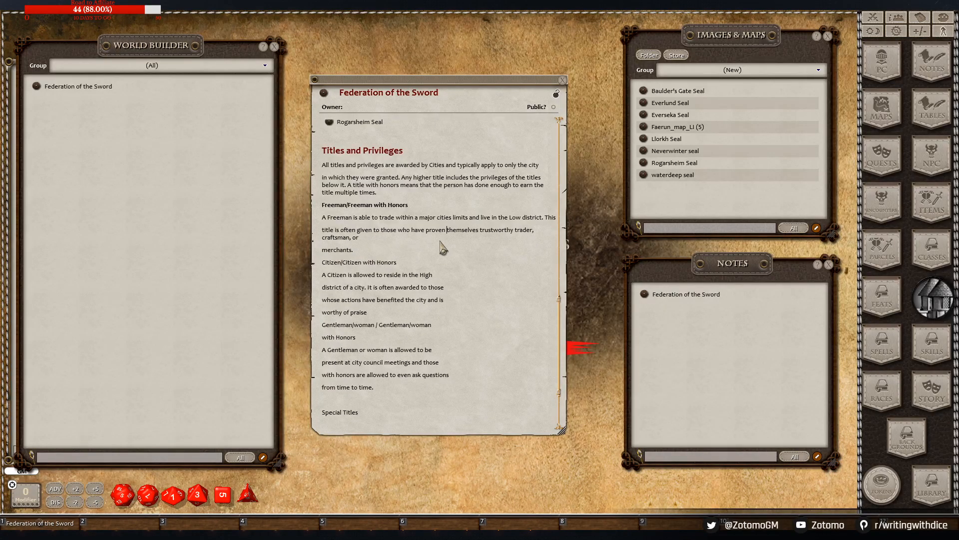
left_click(322, 250)
key("BackSpace")
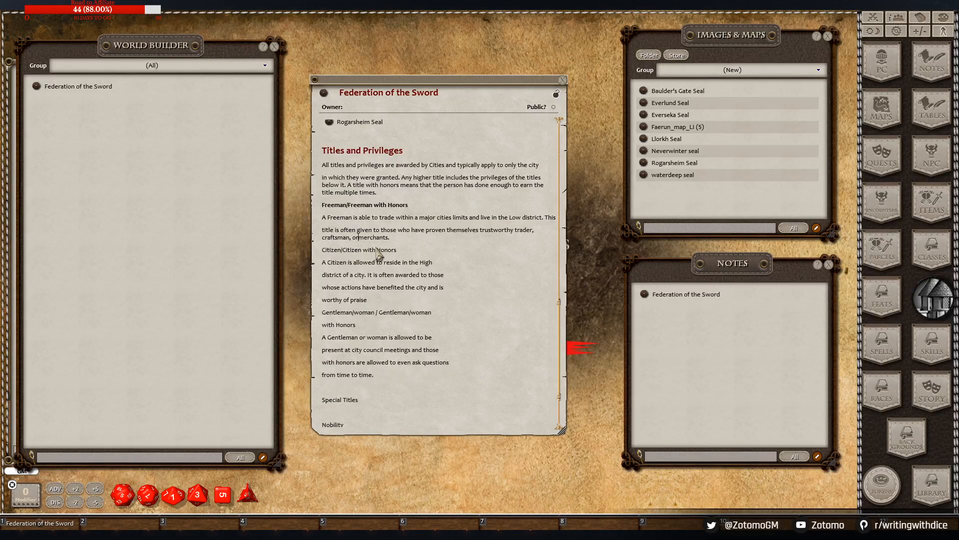
left_click(323, 229)
key("BackSpace")
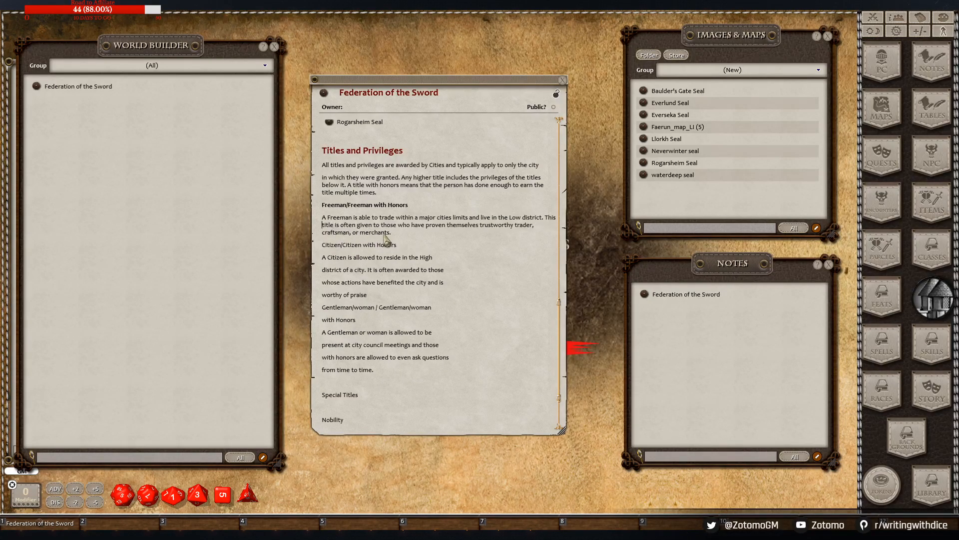
Make the "Citizen/Citizen with Honors" line bold
left_click_drag(402, 245, 322, 245)
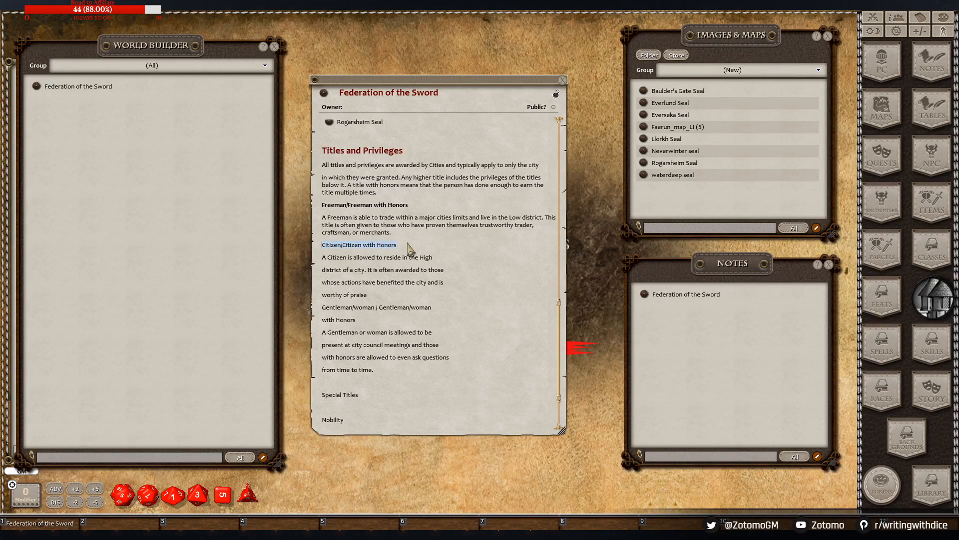
key("ctrl")
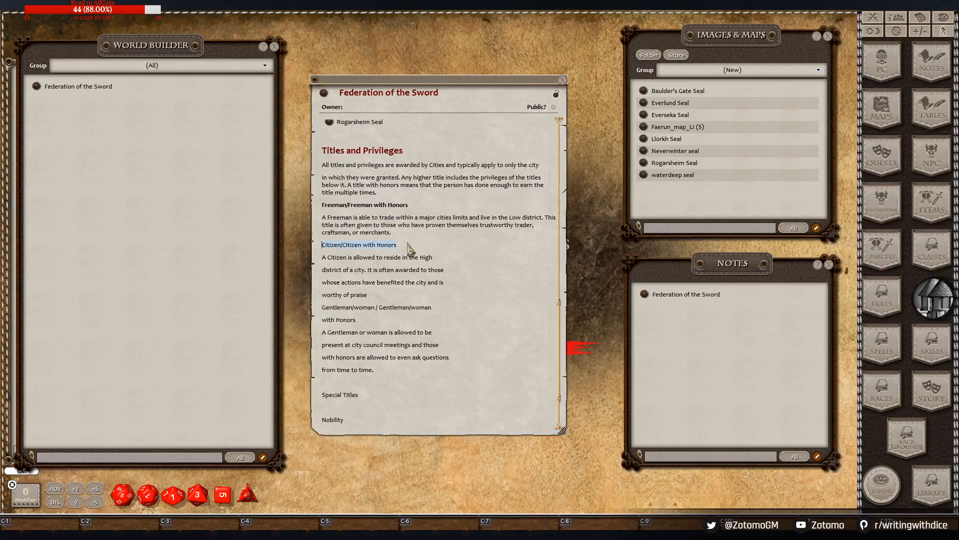
key("ctrl+b")
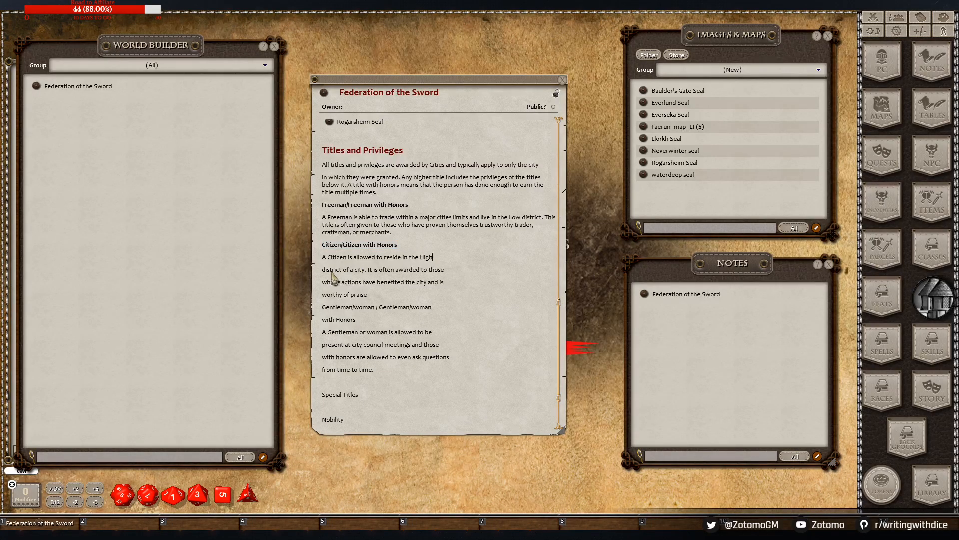
Join the broken lines of the Citizen description and end it with a period after "worthy of praise"
left_click(323, 270)
key("BackSpace")
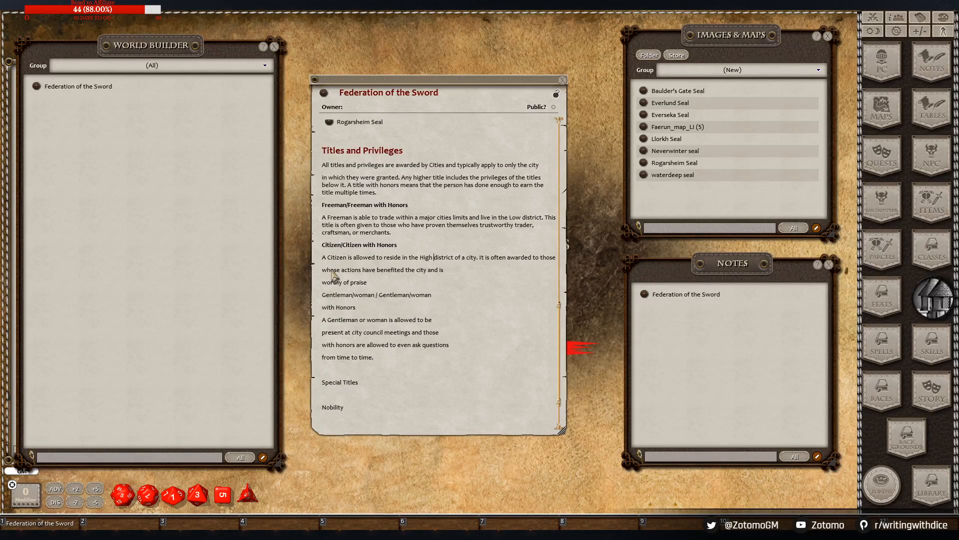
left_click(323, 271)
key("BackSpace")
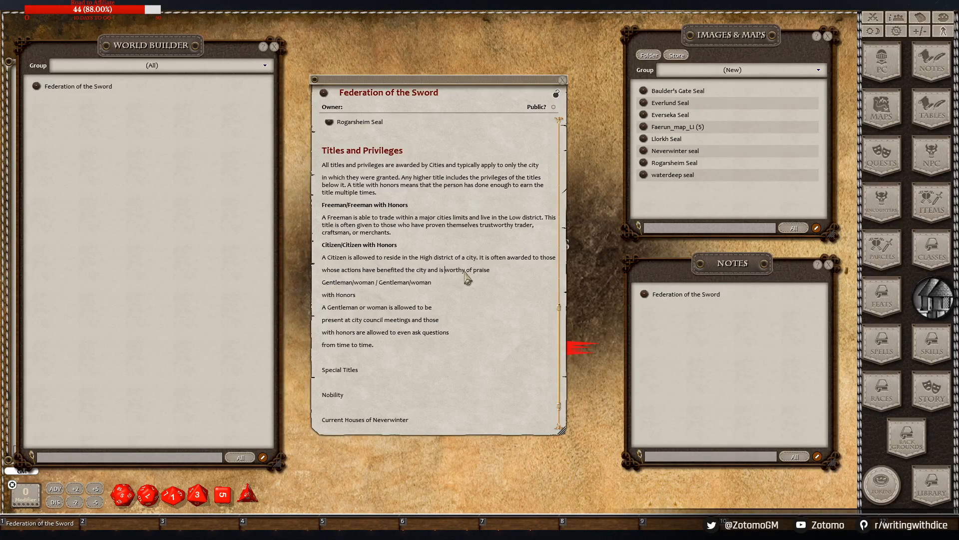
left_click(490, 267)
type(".")
Make the "Gentleman/woman / Gentleman/woman" line bold and join "with Honors" onto the end of it
left_click(435, 282)
left_click_drag(434, 282, 324, 285)
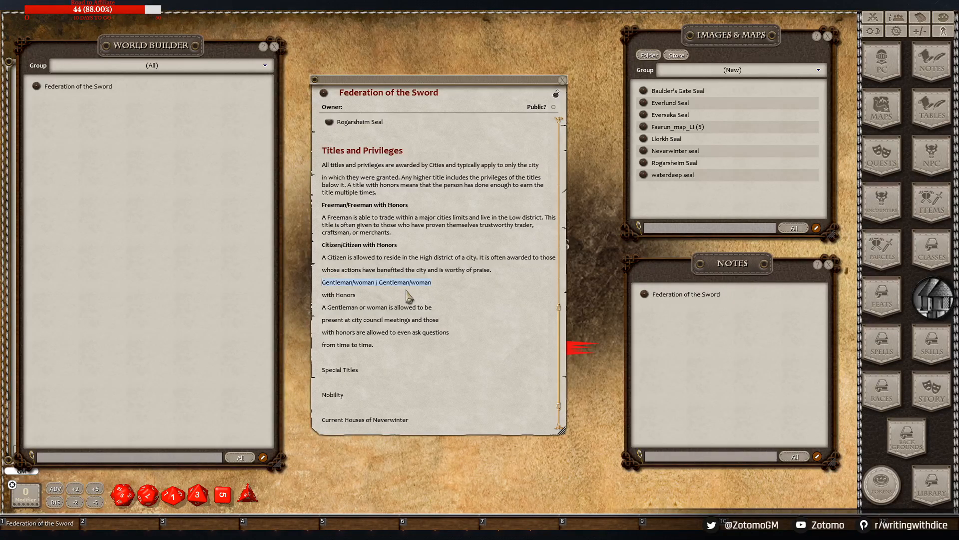
key("ctrl")
key("ctrl+b")
mouse_move(440, 290)
left_mouse_down()
mouse_move(382, 290)
mouse_move(451, 289)
mouse_move(431, 291)
left_mouse_up()
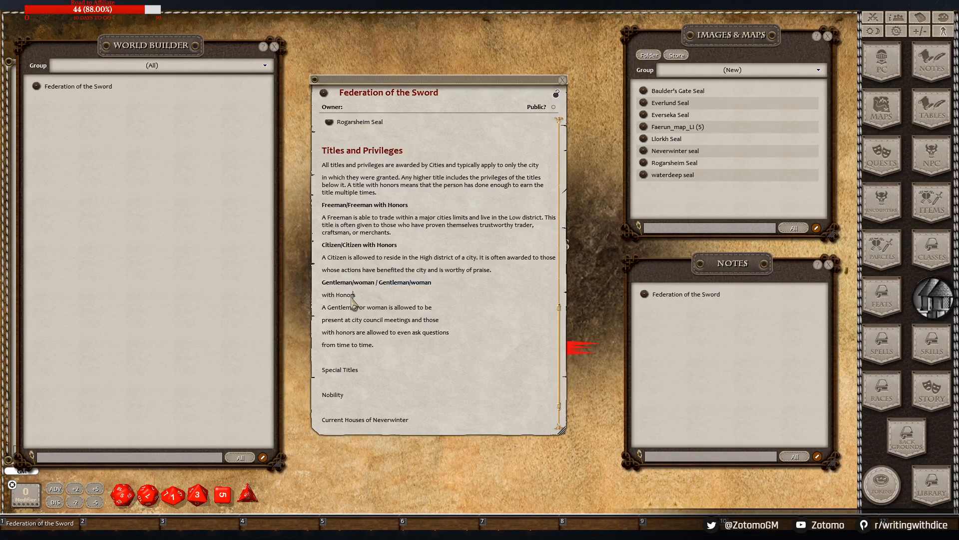
left_click(323, 295)
key("BackSpace")
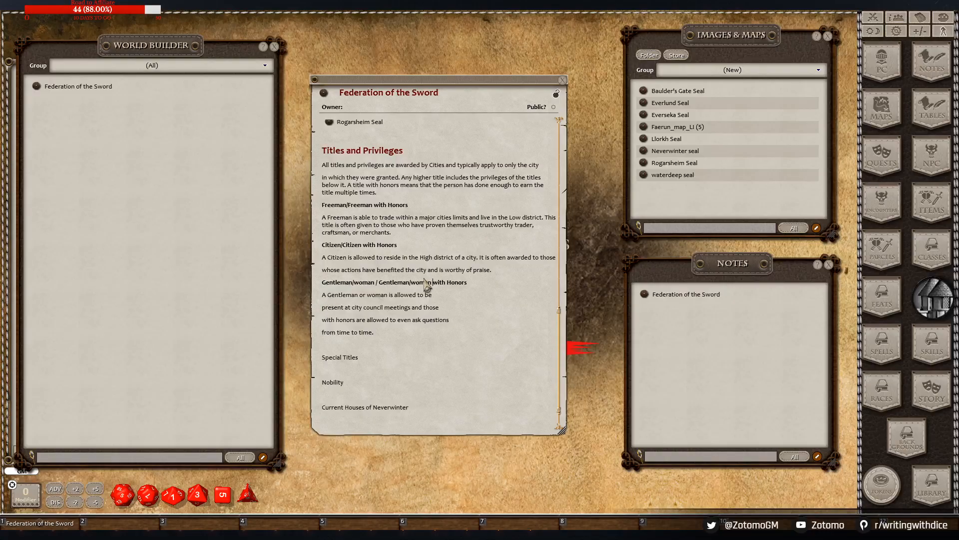
Join the broken lines of the Gentleman or woman description into one paragraph, keeping "from time to time" in lower case
left_click(449, 296)
key("BackSpace")
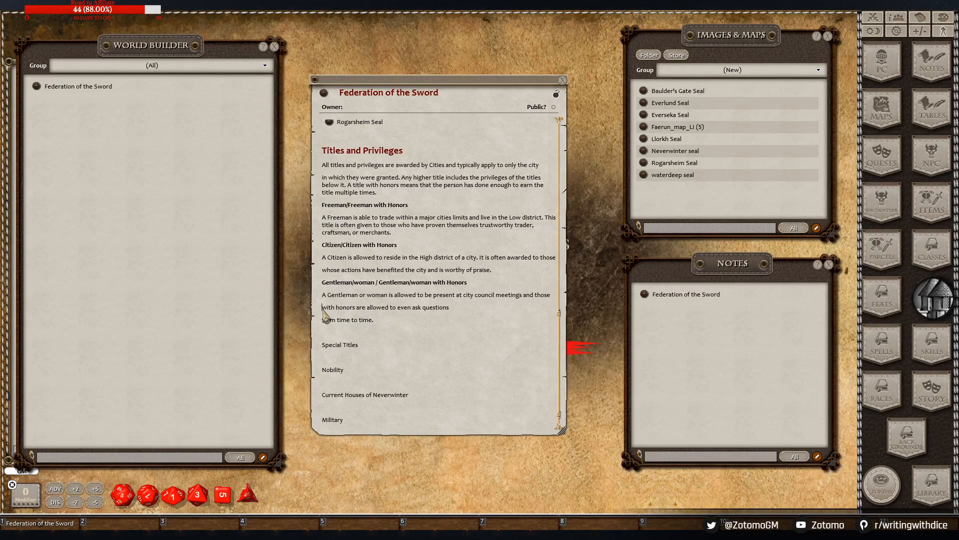
left_click(325, 320)
key("BackSpace")
type("F")
key("BackSpace")
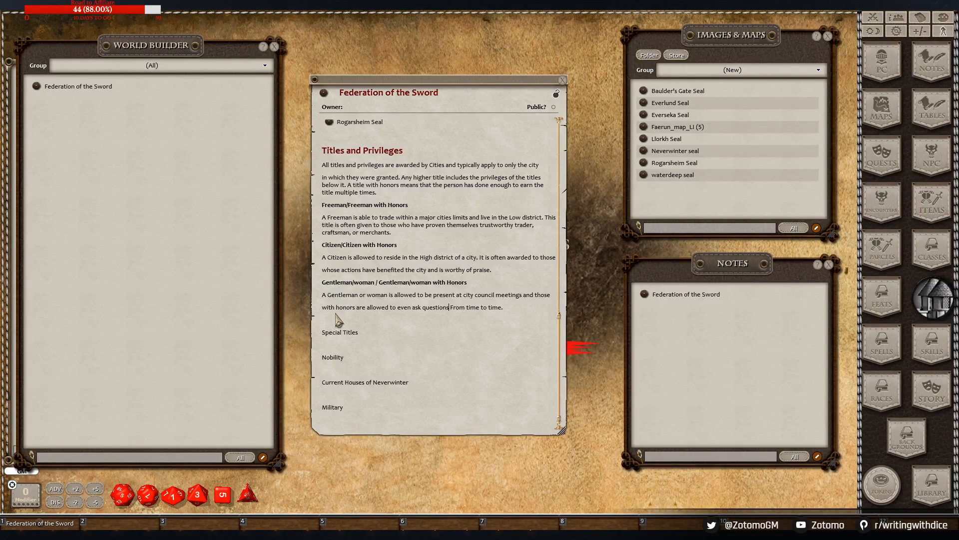
key("BackSpace")
type("f")
left_click(339, 317)
left_click(323, 308)
key("BackSpace")
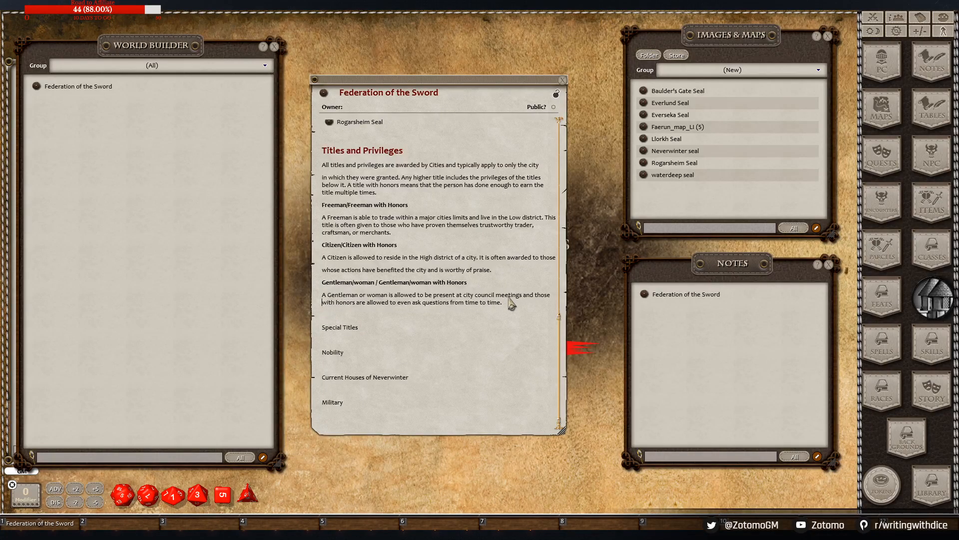
left_click_drag(509, 300, 322, 298)
right_click(338, 295)
left_click(377, 302)
left_click(452, 321)
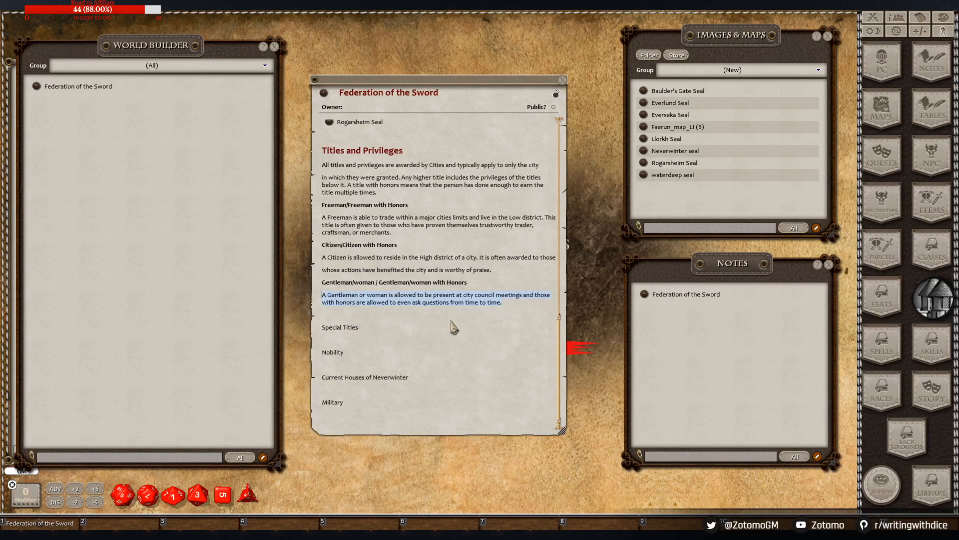
Delete the blank line above "Special Titles" and format that line as a heading
left_click(358, 319)
key("BackSpace")
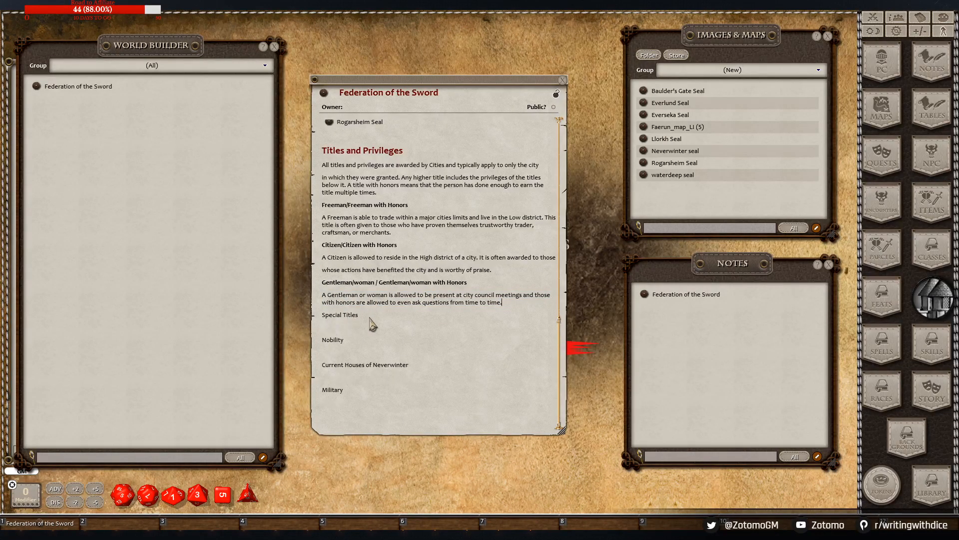
left_click_drag(365, 317, 319, 315)
right_click(342, 317)
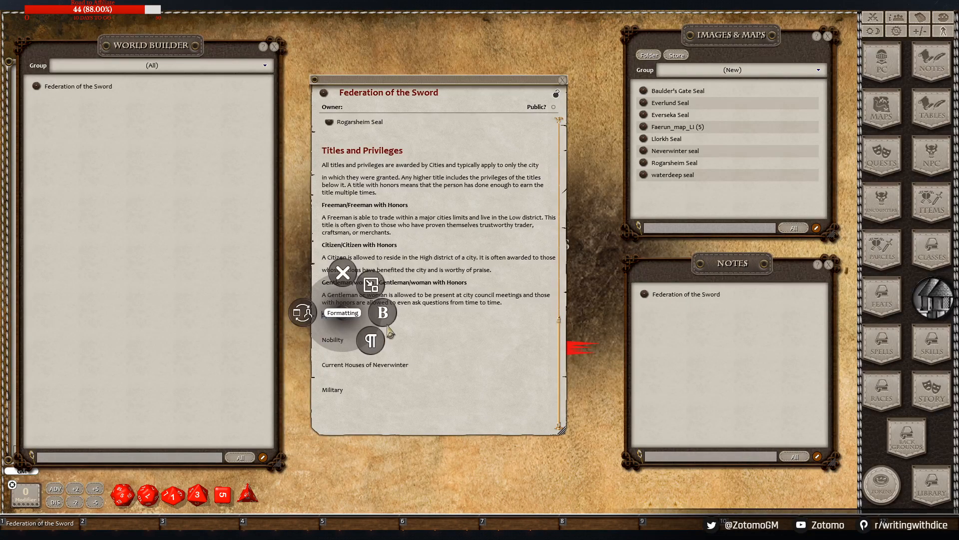
left_click(388, 334)
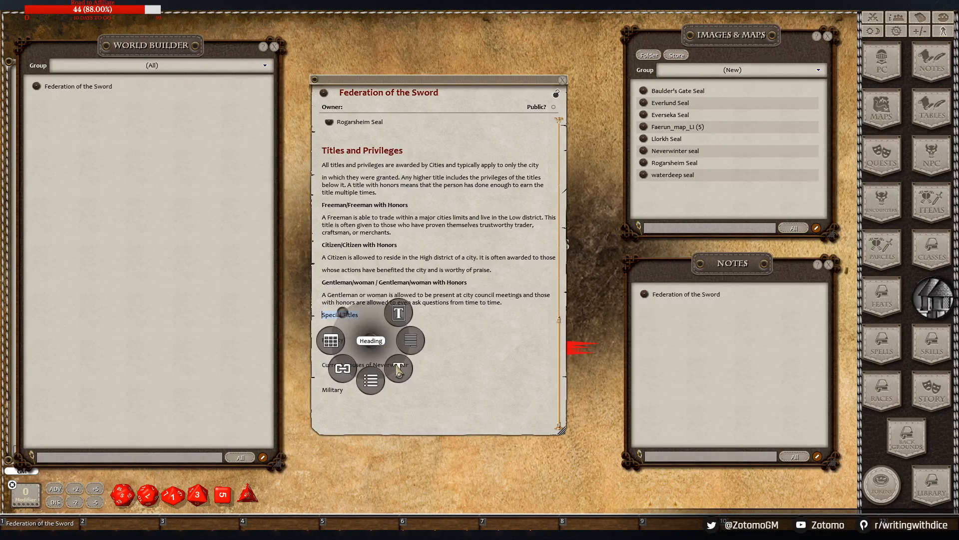
left_click(399, 370)
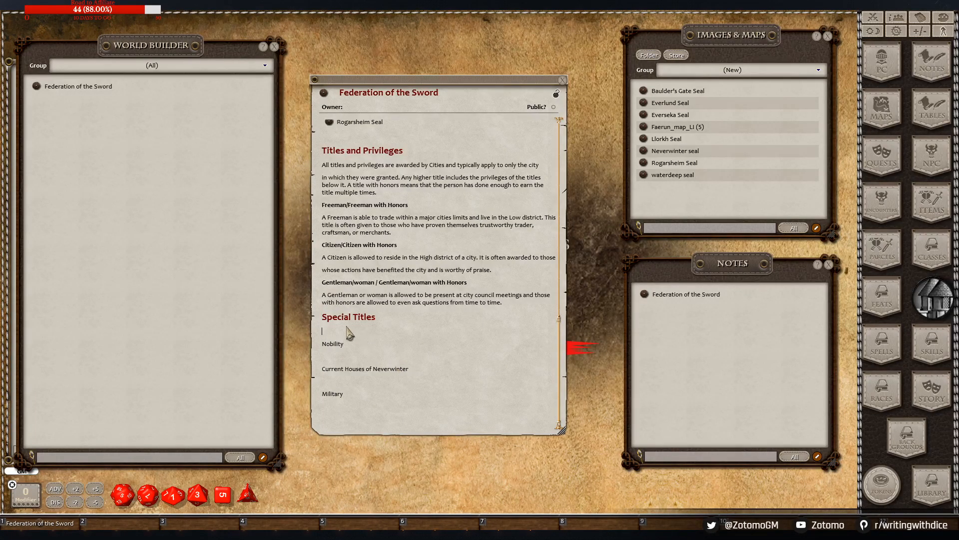
Add blank lines beneath the Special Titles heading and insert the copied "Sheriff" title with its description of enforcing the city's laws
key("Return")
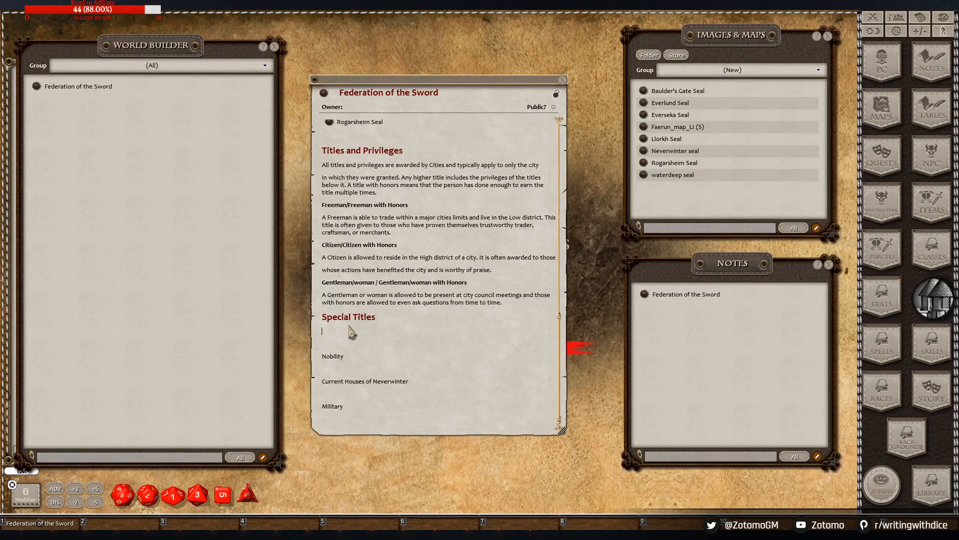
key("Return")
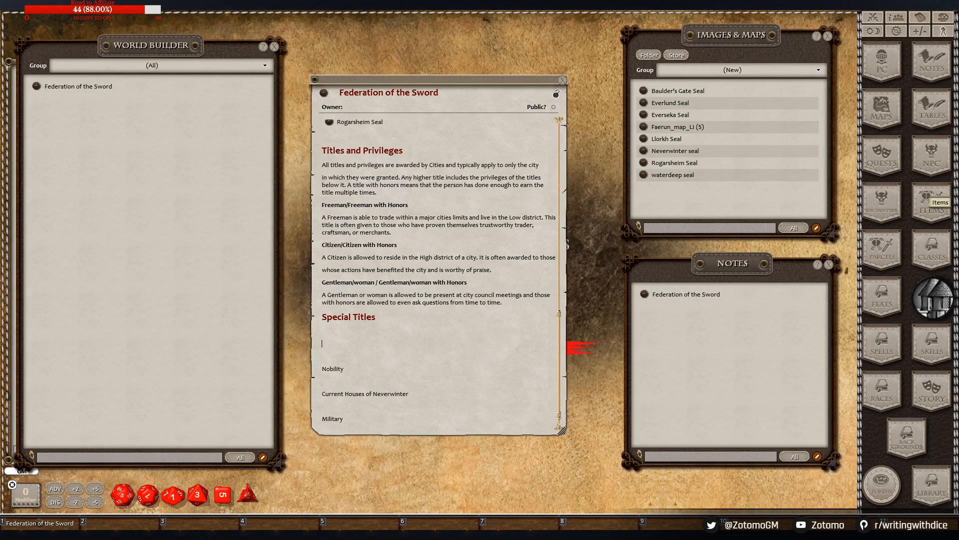
left_click(334, 332)
type("Sheriff A person granted the title of Sheriff is called upon to enforce the laws of the city within its area of control. If a Sheriff sees any violation of the law they are required to arrest or punish the perpetrator. Any Sheriff that fails in their duties will be subject to the same penalty or worse")
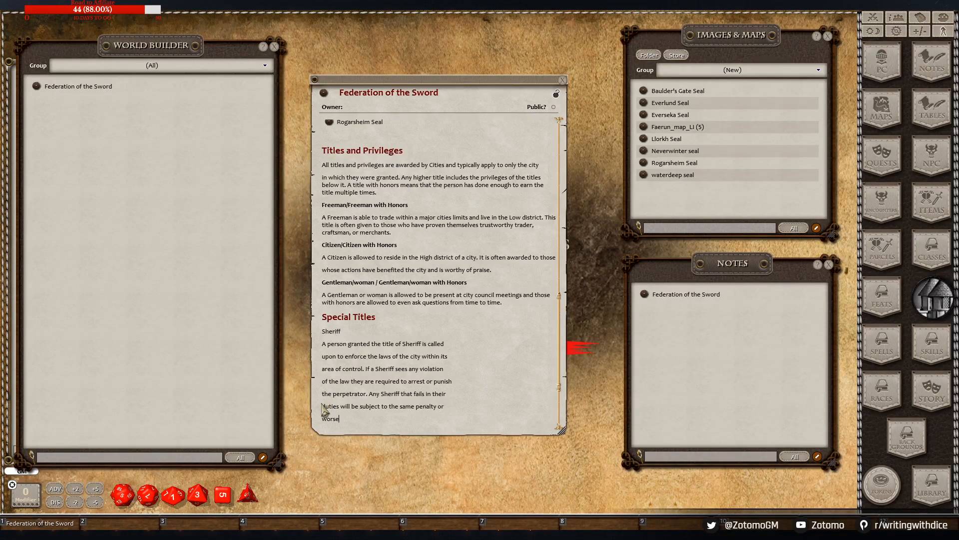
Join the broken lines of the Sheriff description into one paragraph
left_click(324, 419)
key("BackSpace")
left_click(323, 406)
key("BackSpace")
key("BackSpace")
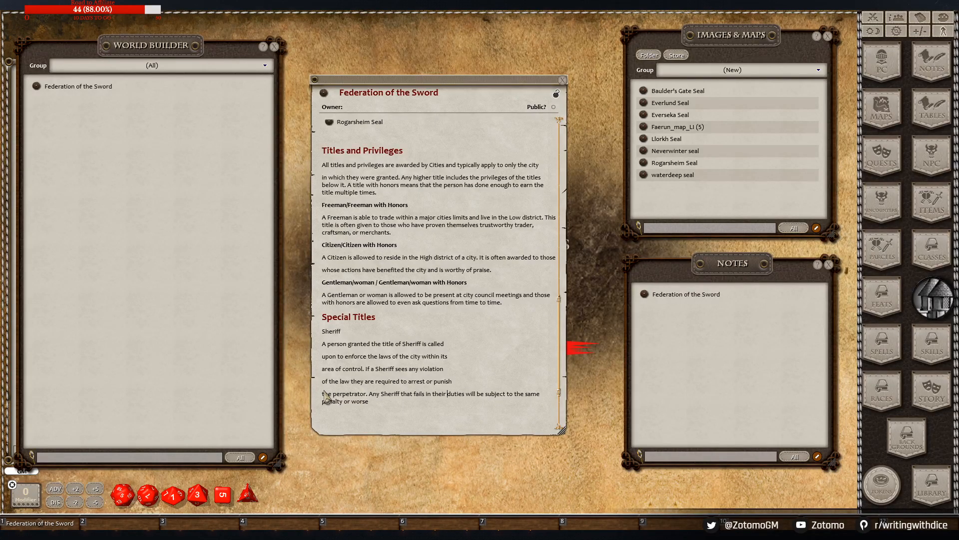
left_click(322, 395)
key("BackSpace")
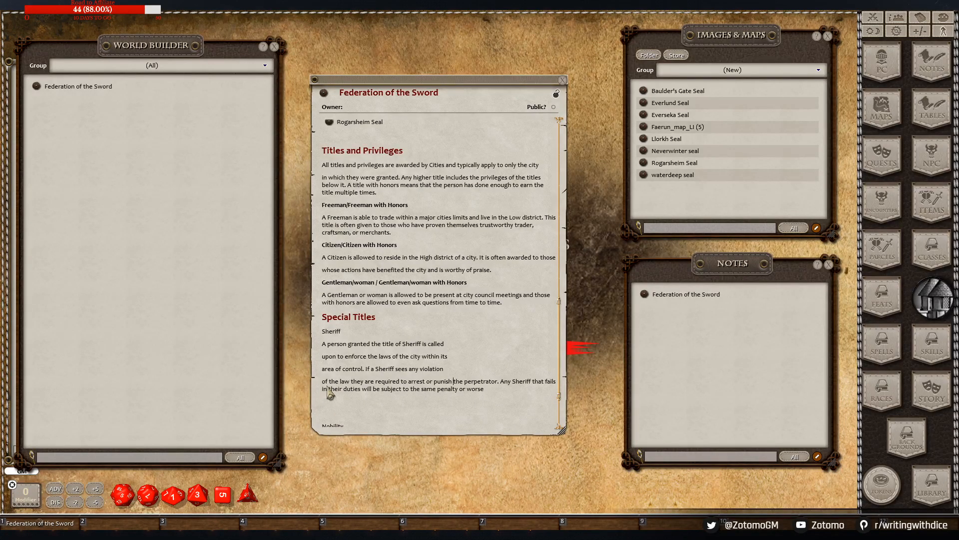
left_click(323, 382)
key("BackSpace")
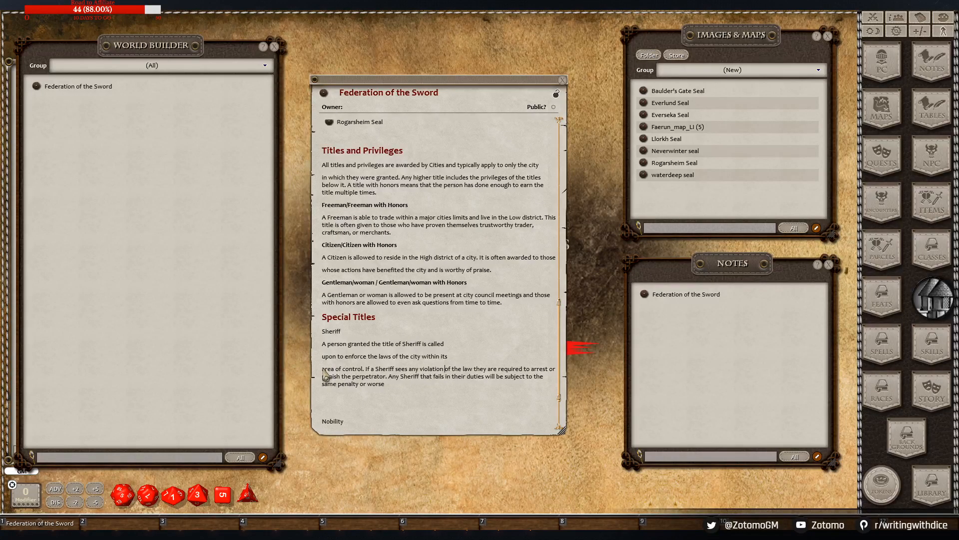
left_click(323, 369)
key("BackSpace")
left_click(323, 356)
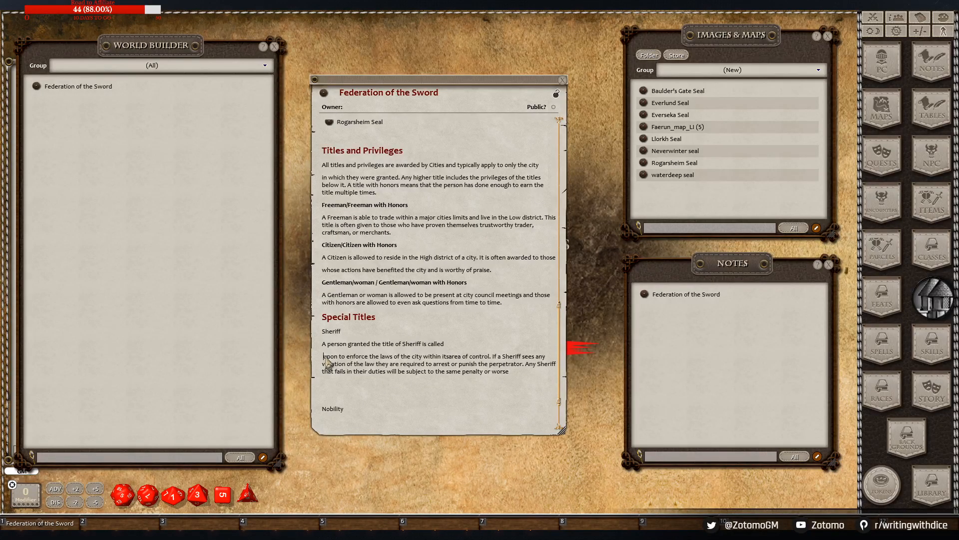
key("BackSpace")
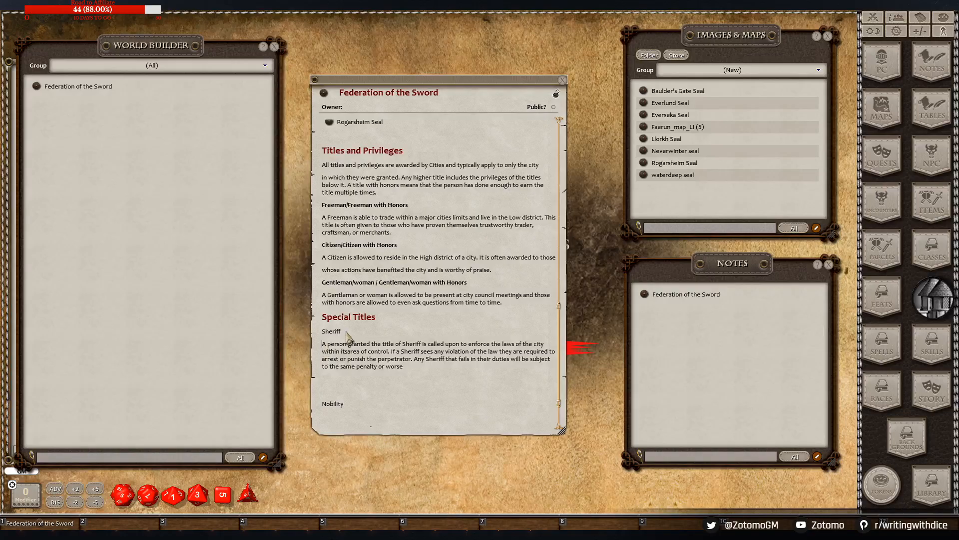
Make the "Sheriff" line bold, and tidy its description by separating "its area" and deleting an extra blank line below
left_click_drag(345, 332, 322, 332)
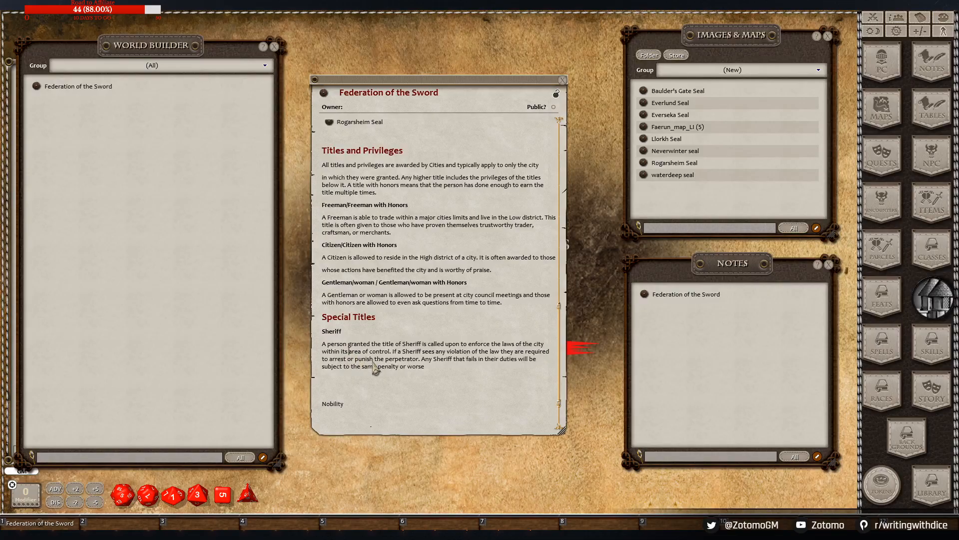
left_click(423, 367)
key("BackSpace")
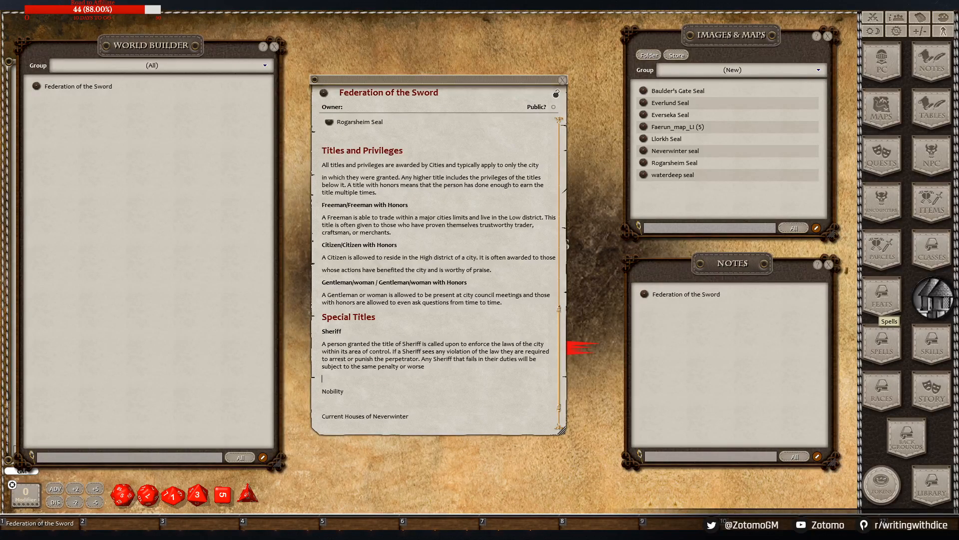
Insert a line between the Special Titles heading and Sheriff reading "can be given to anyone and any number of people"
left_click(402, 320)
key("Return")
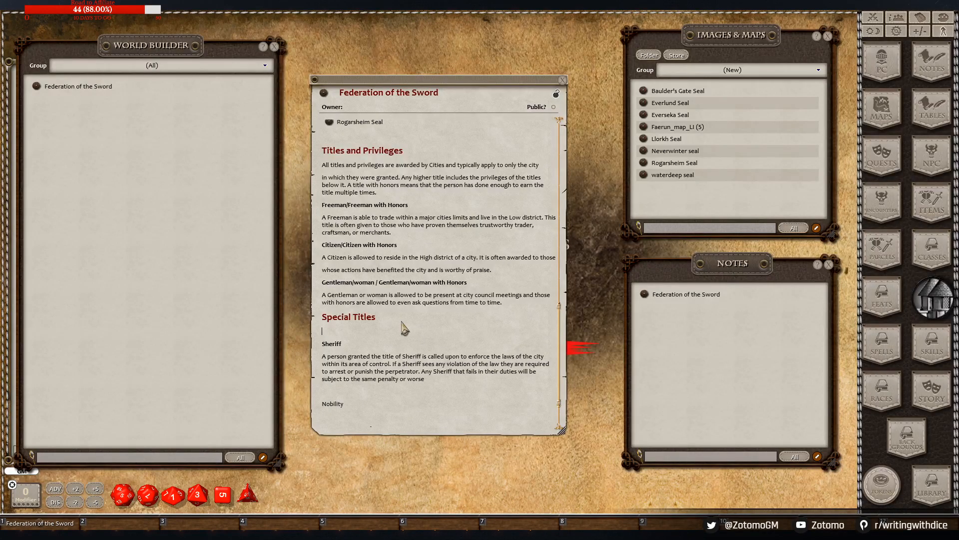
type("can be given to anyone and any m")
key("BackSpace")
type("number of people")
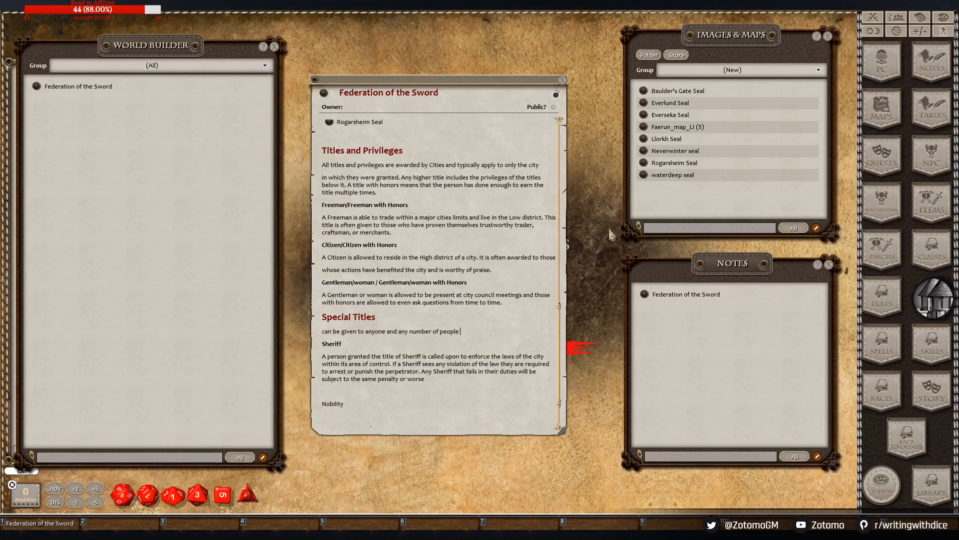
End the Special Titles introduction's sentence with a period and add "these people are often the Law outside of the cities"
key("BackSpace")
type("these")
type(" people are ")
type("freed")
key("BackSpace")
key("BackSpace")
key("BackSpace")
key("BackSpace")
type("often the ")
type("Law")
type(" in")
key("BackSpace")
key("BackSpace")
type("outside of")
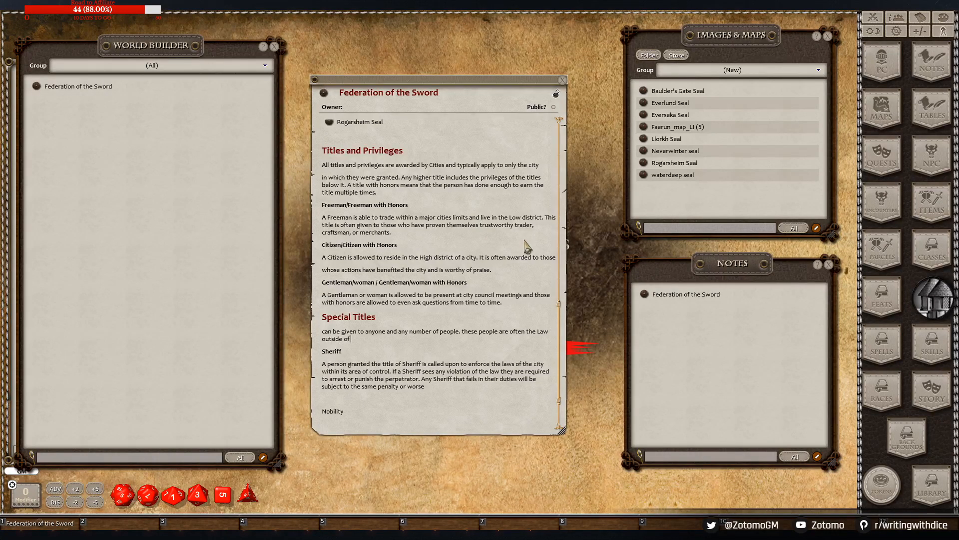
type(" the cities")
scroll(387, 359, "down", 1)
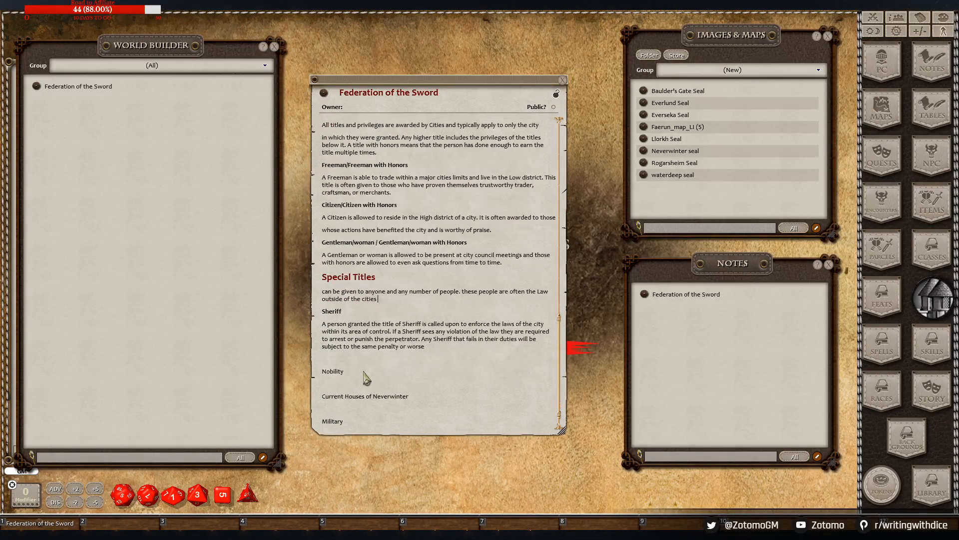
Add a "Judge" line below the Sheriff description, followed by text describing judges as arbiters of the law in the Cities who hear complaints and accusations
left_click(358, 357)
key("Return")
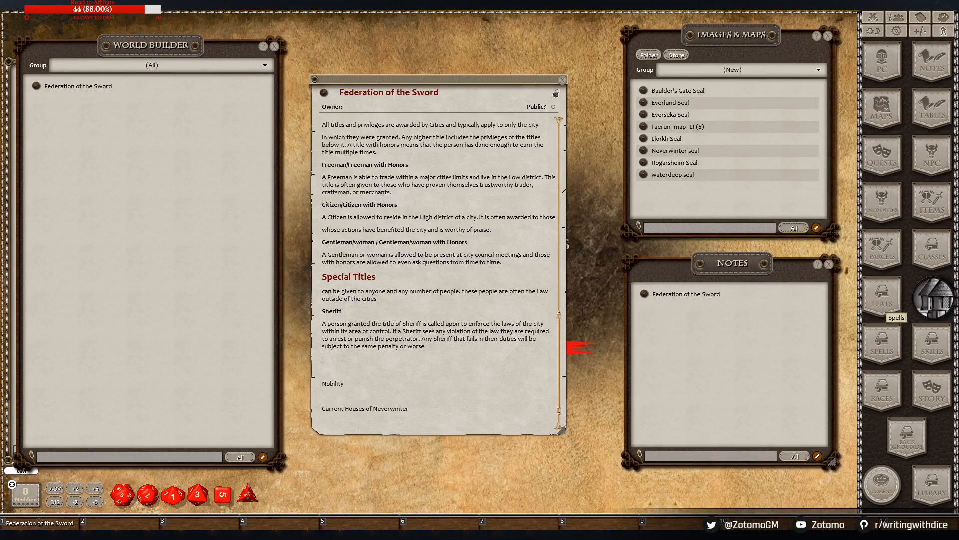
type("Judge")
key("Return")
type("Judges serve as the arbiters of the law in the")
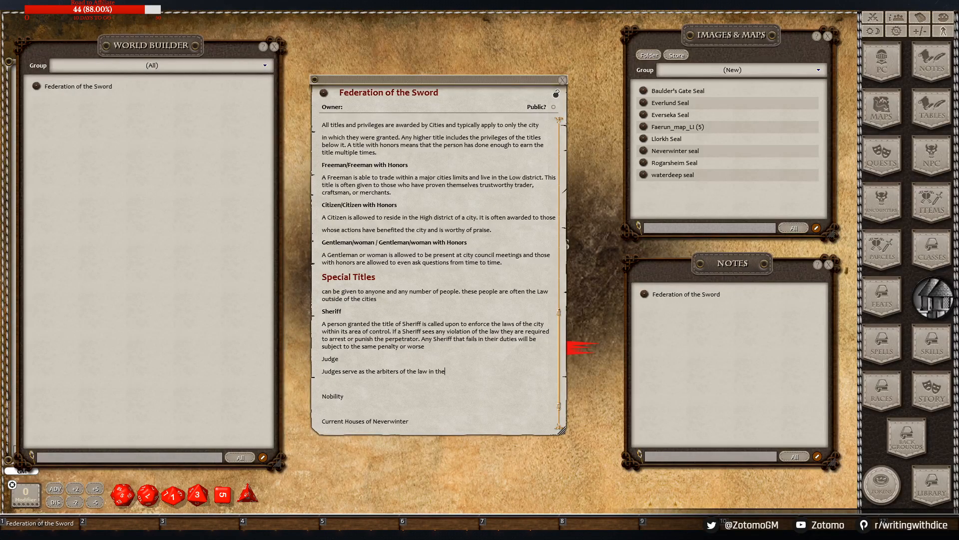
type("Cities. It is their job to hear the complaints and accusations of the people and make a judgment.")
Join the broken lines of the Judge description into one paragraph
left_click(445, 371)
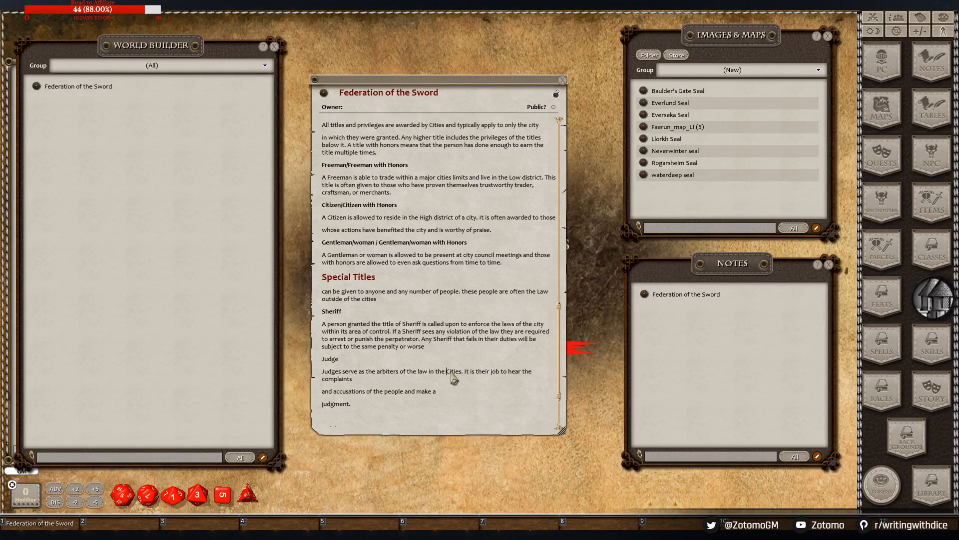
left_click(323, 391)
key("BackSpace")
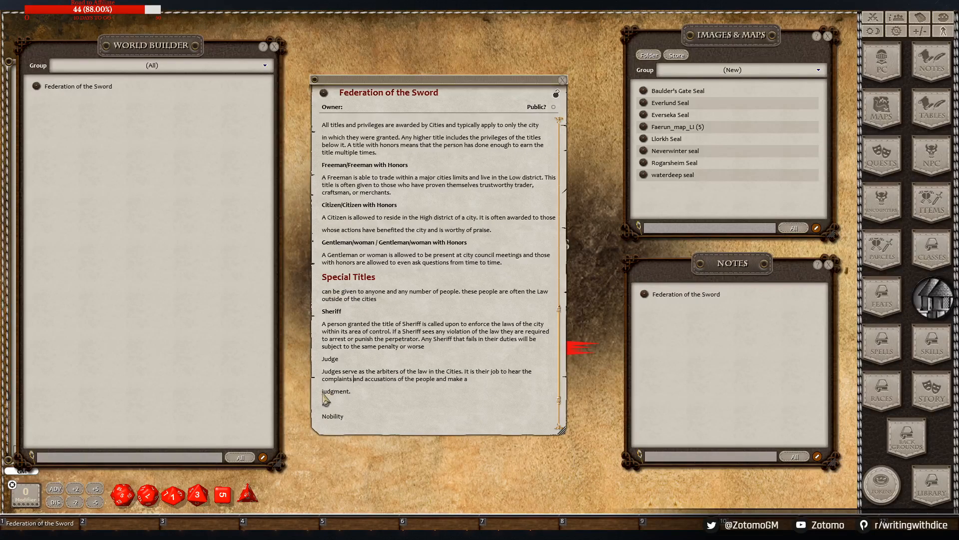
left_click(323, 392)
key("BackSpace")
Make the "Judge" line bold and add a blank line below its description
left_click_drag(341, 360, 320, 359)
key("ctrl+b")
left_click(497, 390)
key("Return")
key("shift")
key("shift")
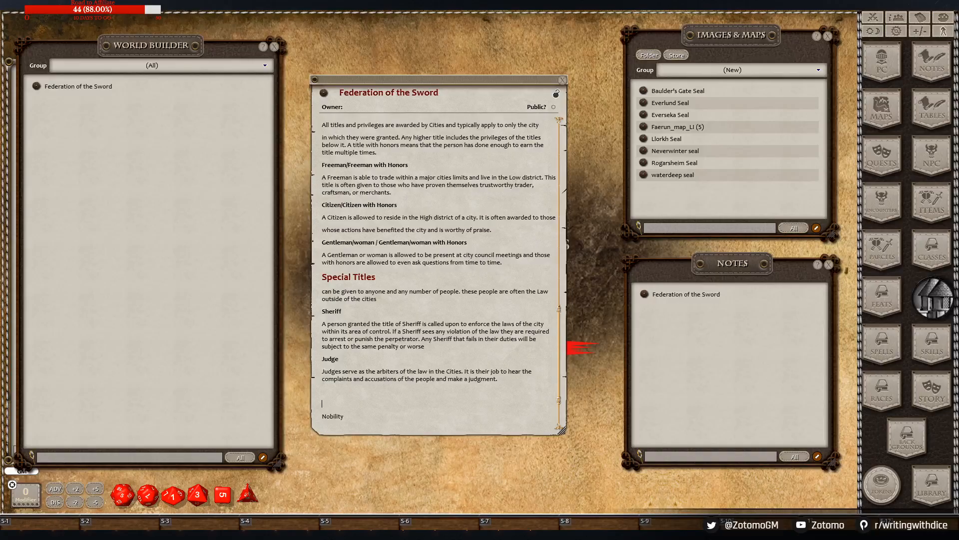
key("ctrl")
key("ctrl")
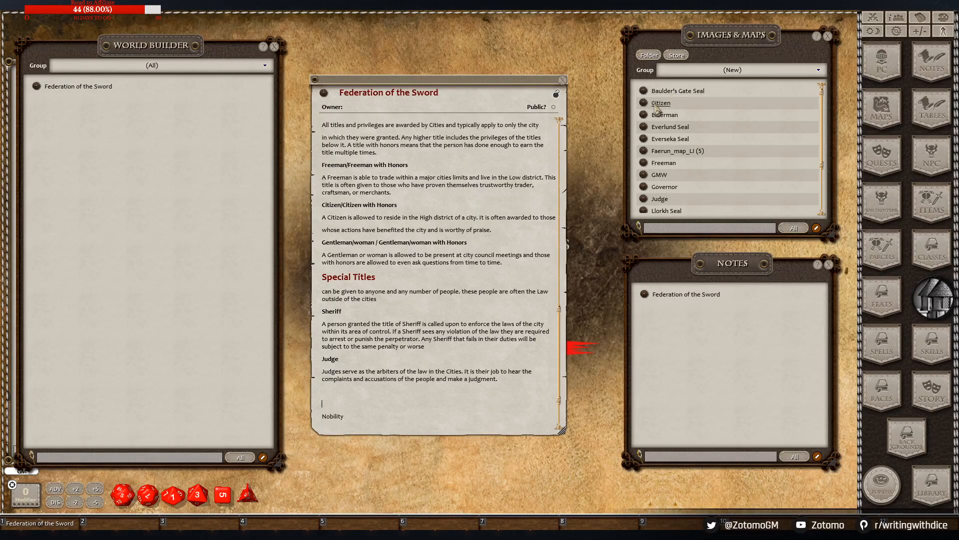
Link the Citizen image on a new line below the Citizen description and the Freeman image below the Freeman description
scroll(437, 250, "up", 2)
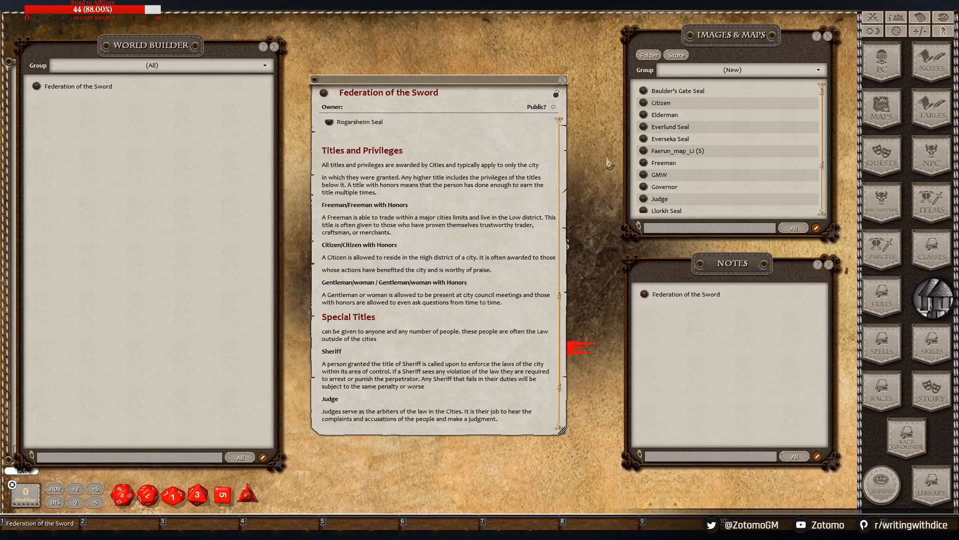
left_click(499, 272)
key("Return")
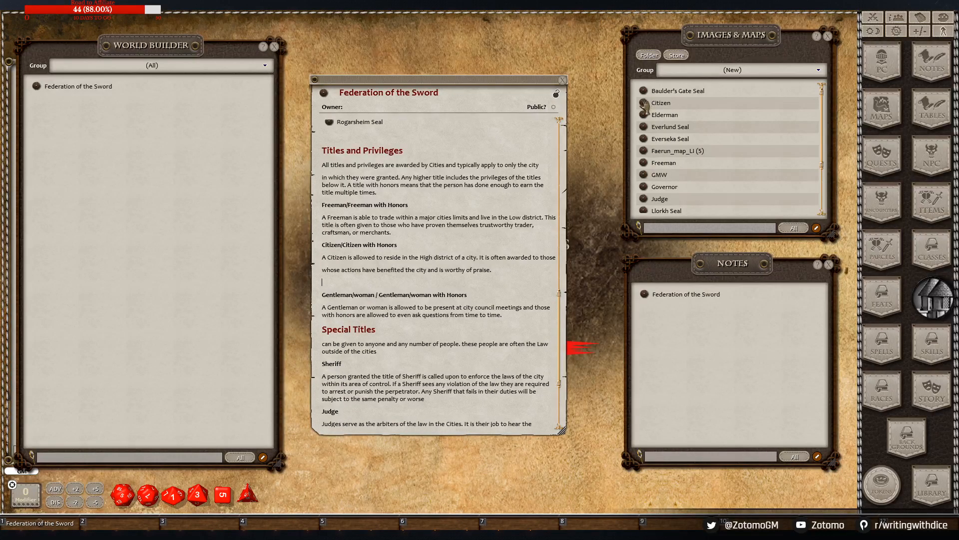
left_click_drag(644, 104, 345, 283)
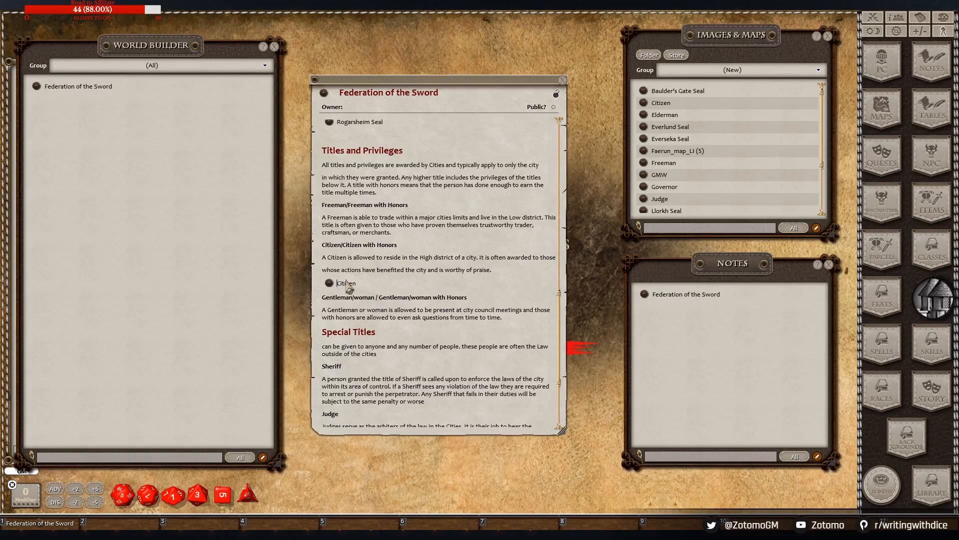
left_click(418, 234)
key("Return")
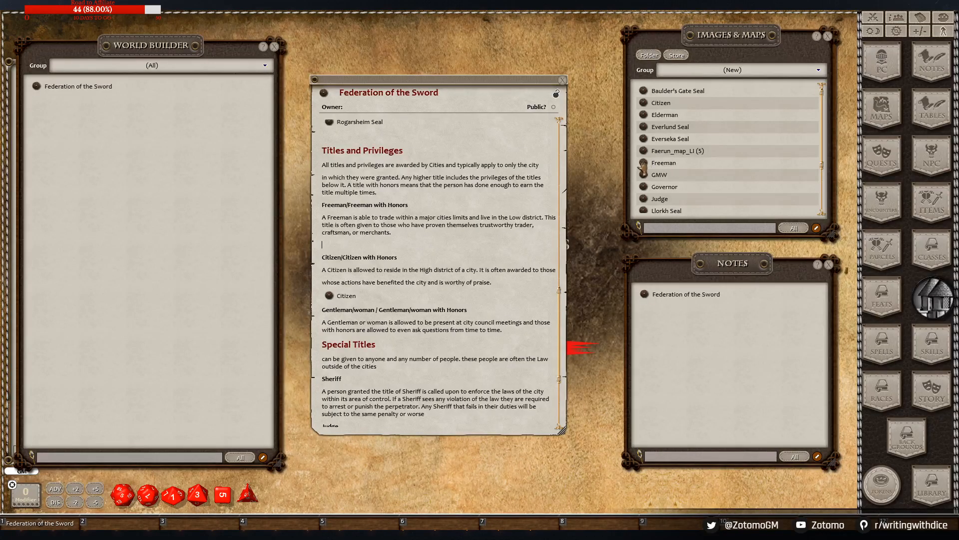
left_click_drag(644, 164, 333, 245)
Link the GMW image on a new line below the Gentleman/woman description
left_click(483, 321)
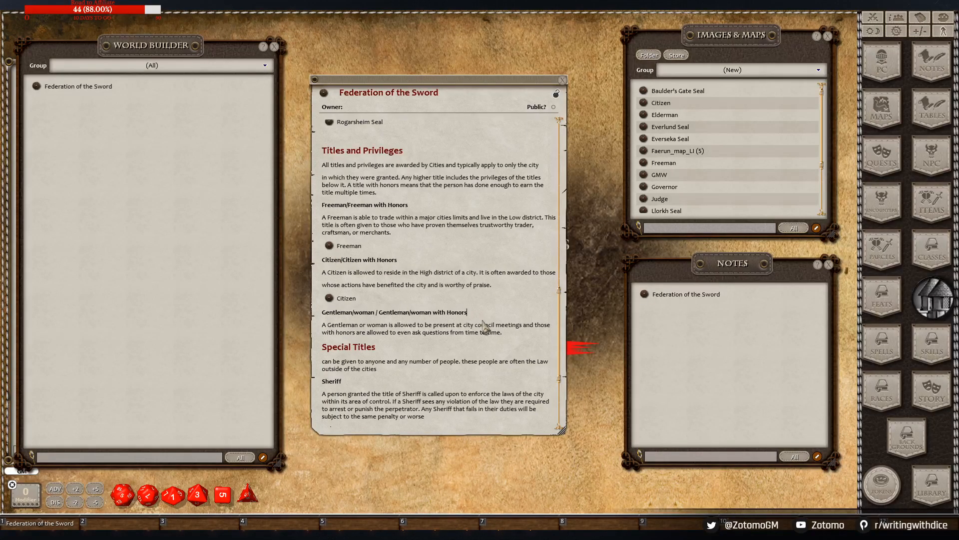
left_click(505, 334)
key("Return")
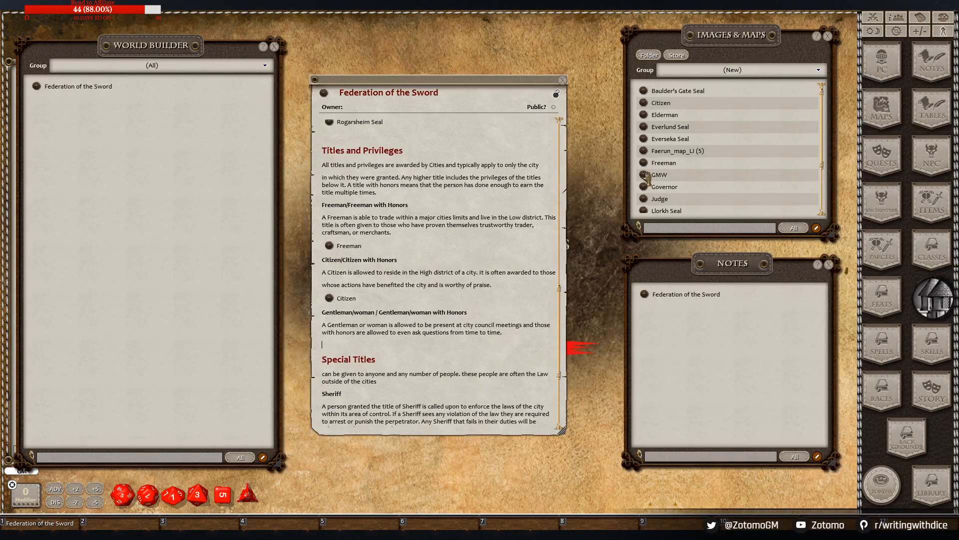
left_click_drag(646, 176, 355, 353)
Link the Sheriff image on a new line below the Sheriff description and the Judge image below the Judge description
scroll(690, 185, "down", 1)
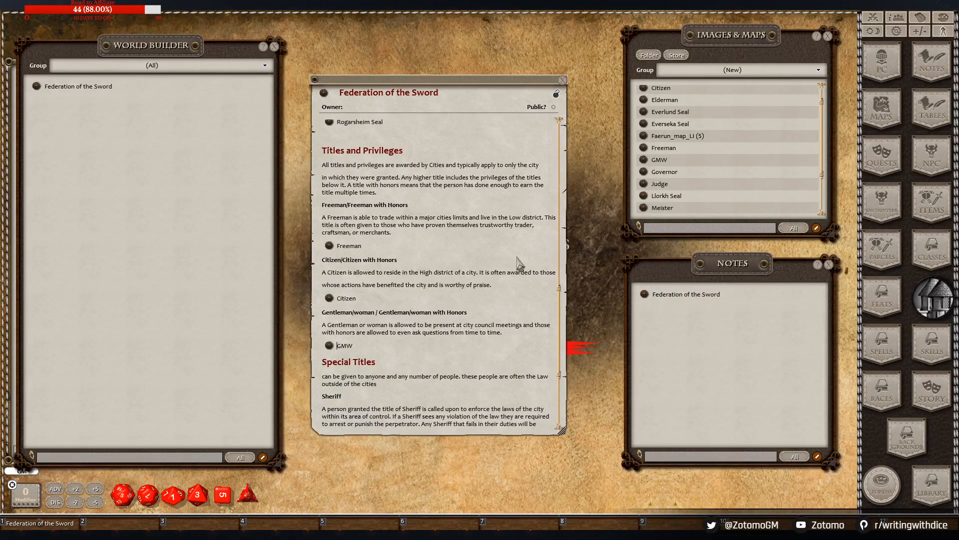
scroll(520, 263, "down", 3)
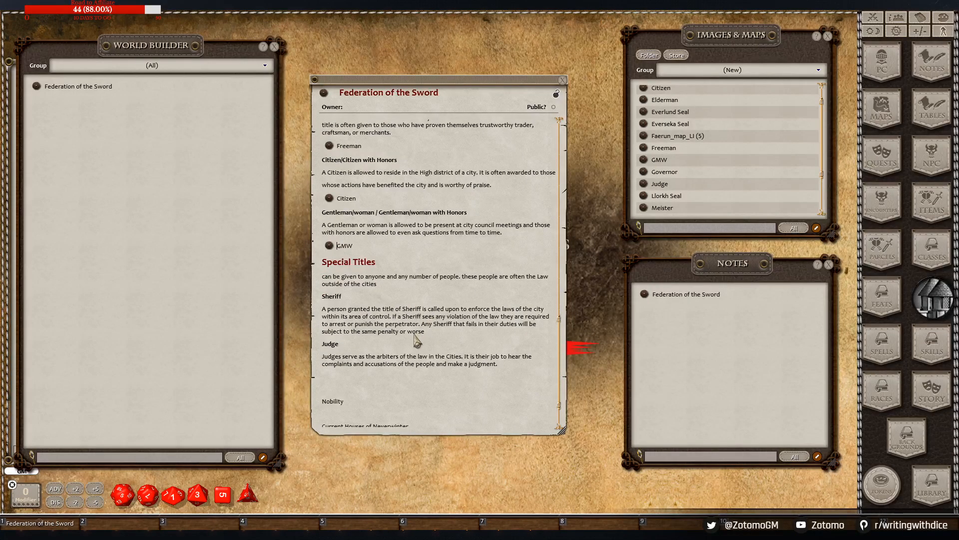
left_click(435, 332)
key("Return")
scroll(650, 150, "up", 1)
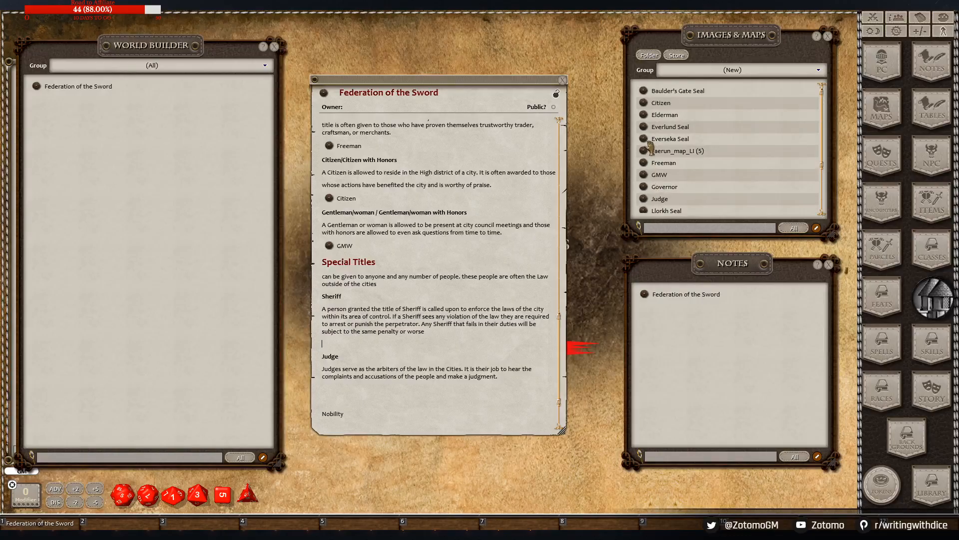
scroll(649, 147, "down", 5)
left_click_drag(644, 195, 355, 345)
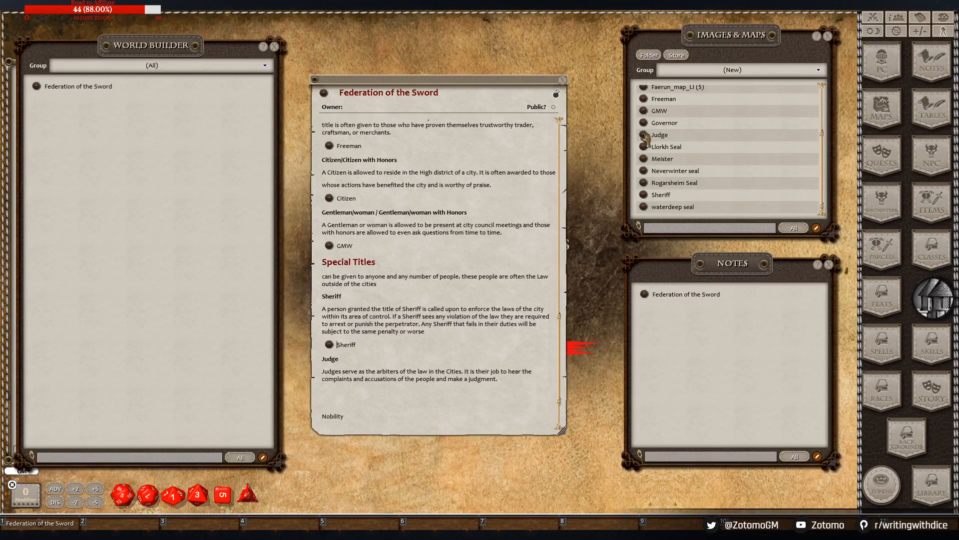
left_click_drag(645, 137, 341, 393)
left_click(398, 359)
Open the linked Freeman image, enlarge its window and zoom out to inspect the picture
scroll(380, 300, "up", 4)
left_click(331, 246)
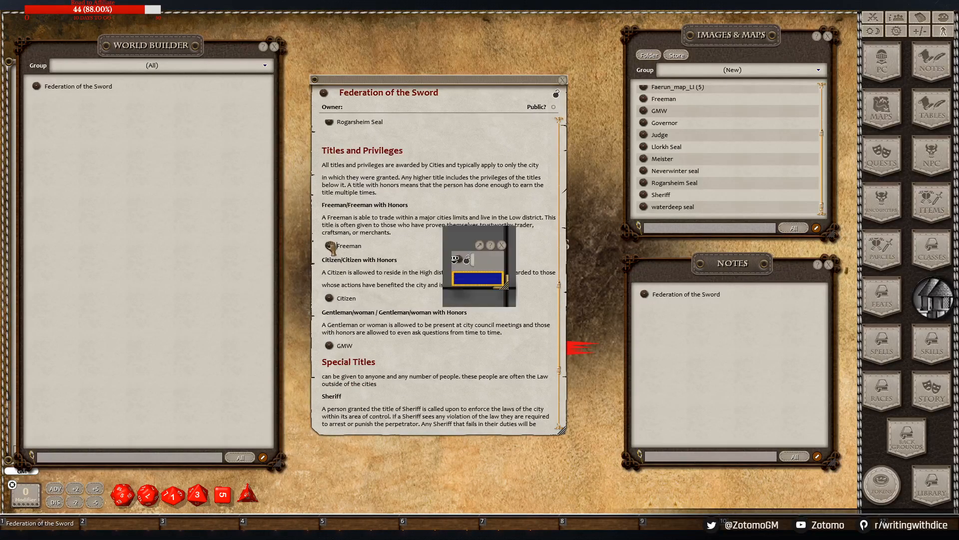
left_click_drag(504, 286, 596, 345)
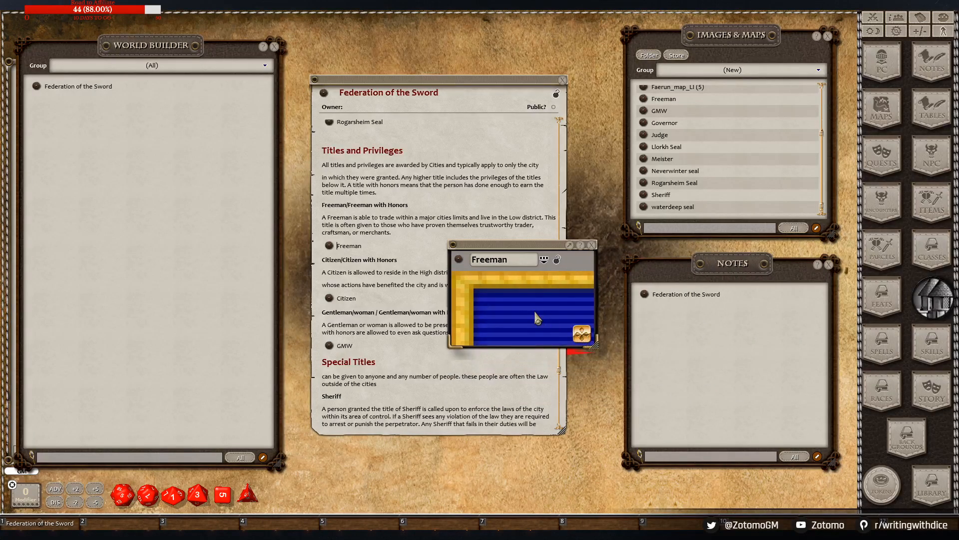
scroll(535, 313, "down", 3)
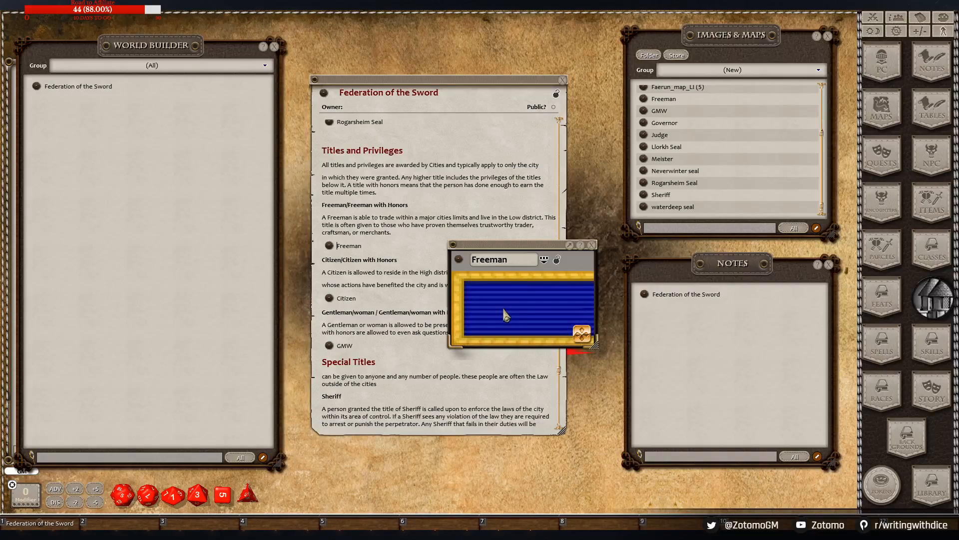